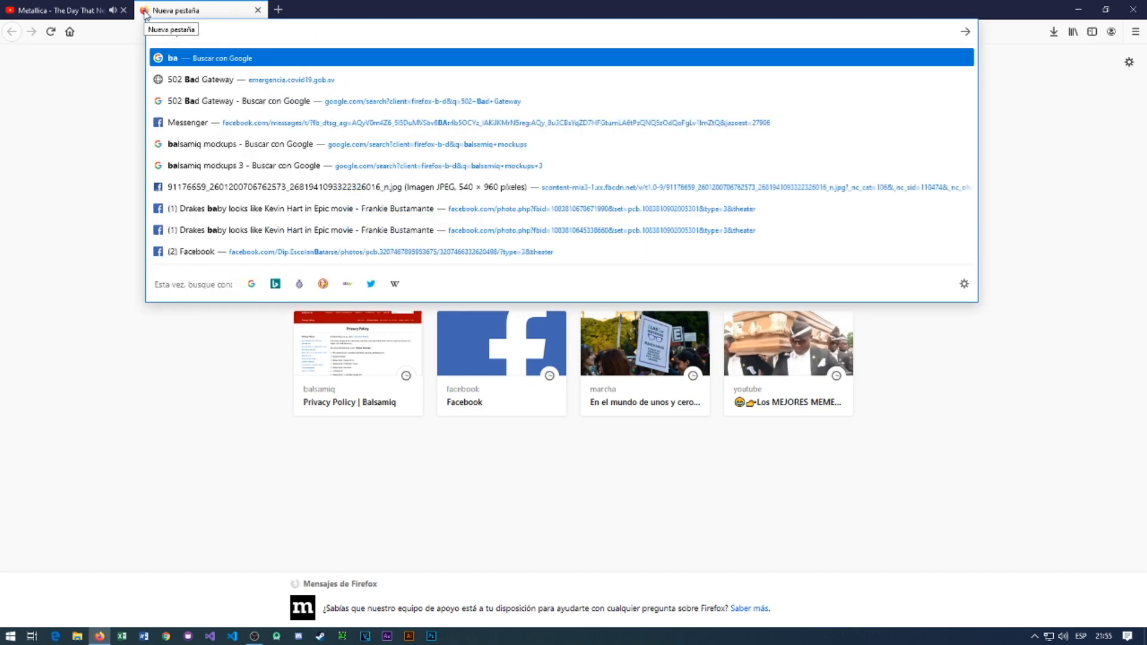
# Search the web for "balsamiq download" and open the Balsamiq Wireframes for Desktop page from the results.
pyautogui.write('als')
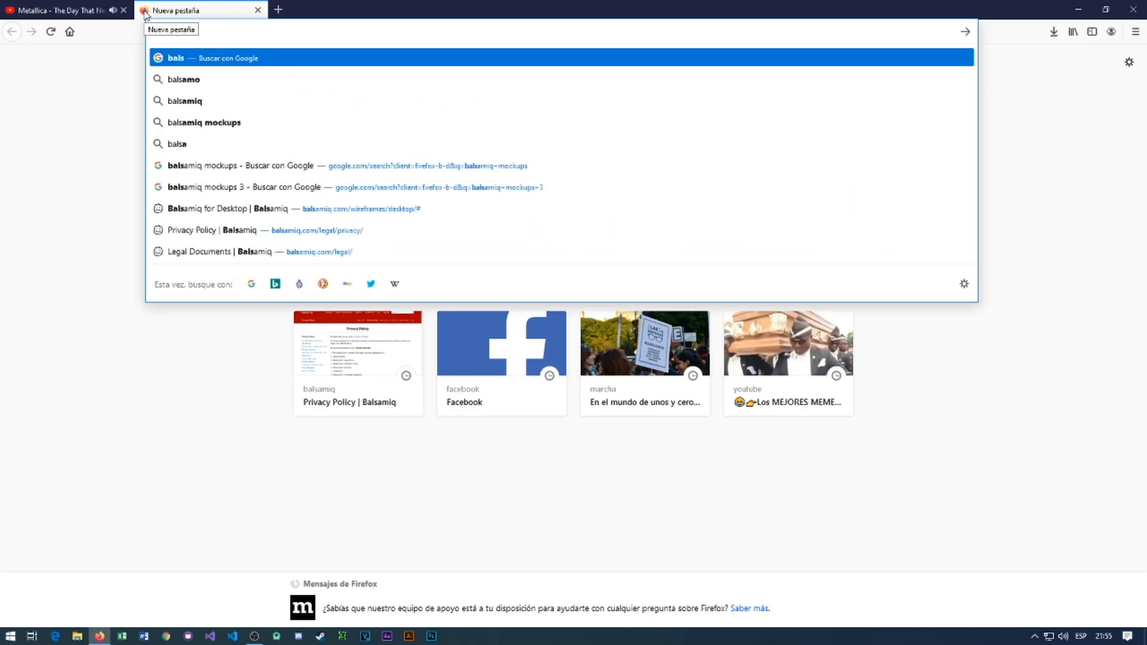
pyautogui.write('amiq')
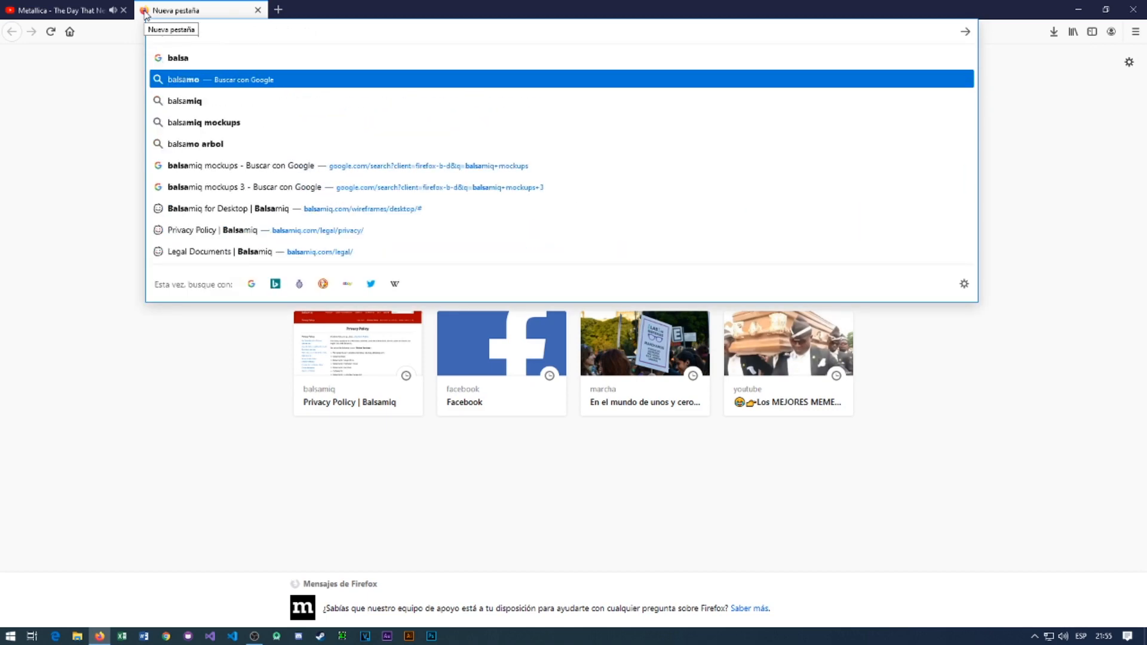
pyautogui.press('Down')
pyautogui.press('Down')
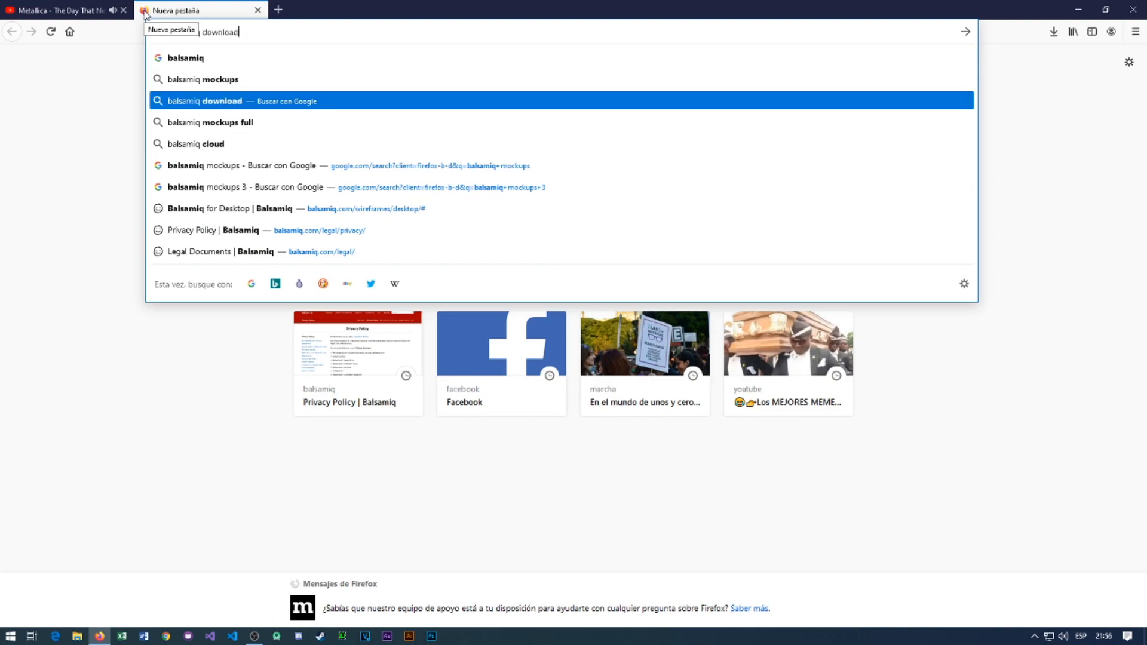
pyautogui.press('Return')
pyautogui.click(202, 174)
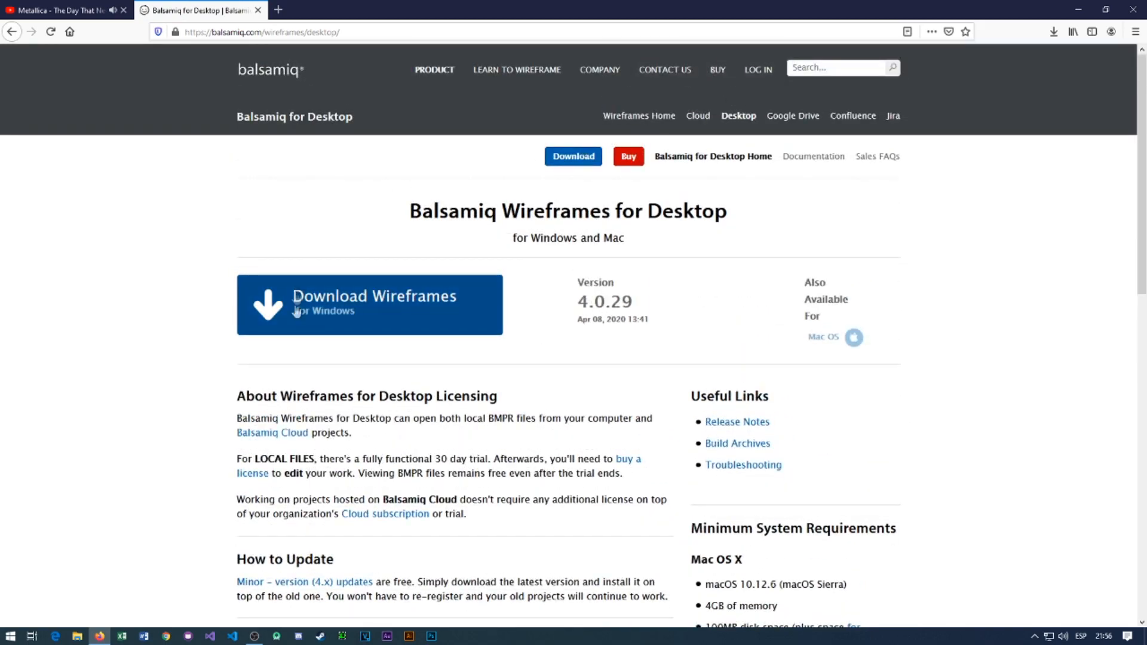
# Download Wireframes for Windows, accepting the End User License Agreement and saving Balsamiq Wireframes 4.0.29.exe.
pyautogui.click(324, 300)
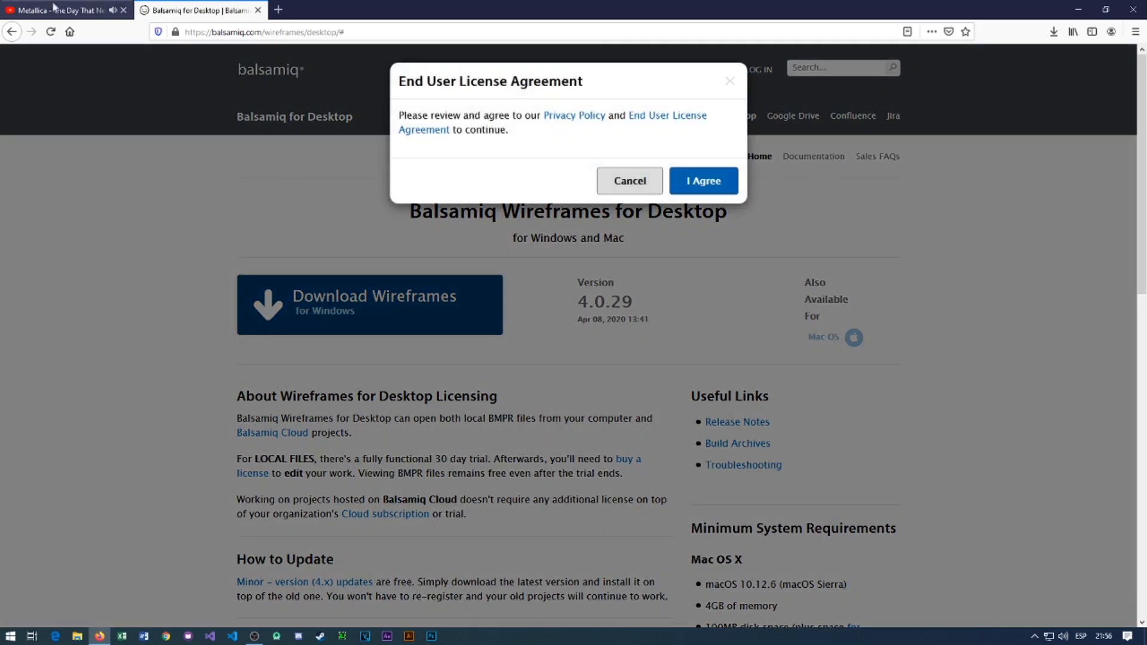
pyautogui.click(60, 11)
pyautogui.click(204, 12)
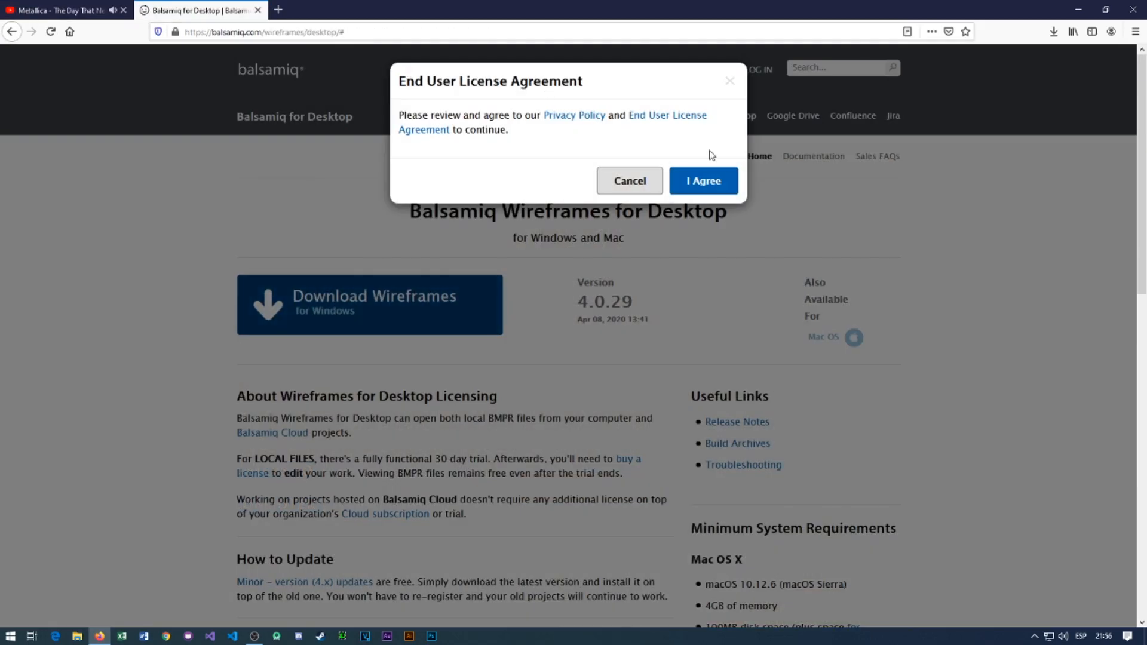
pyautogui.click(703, 180)
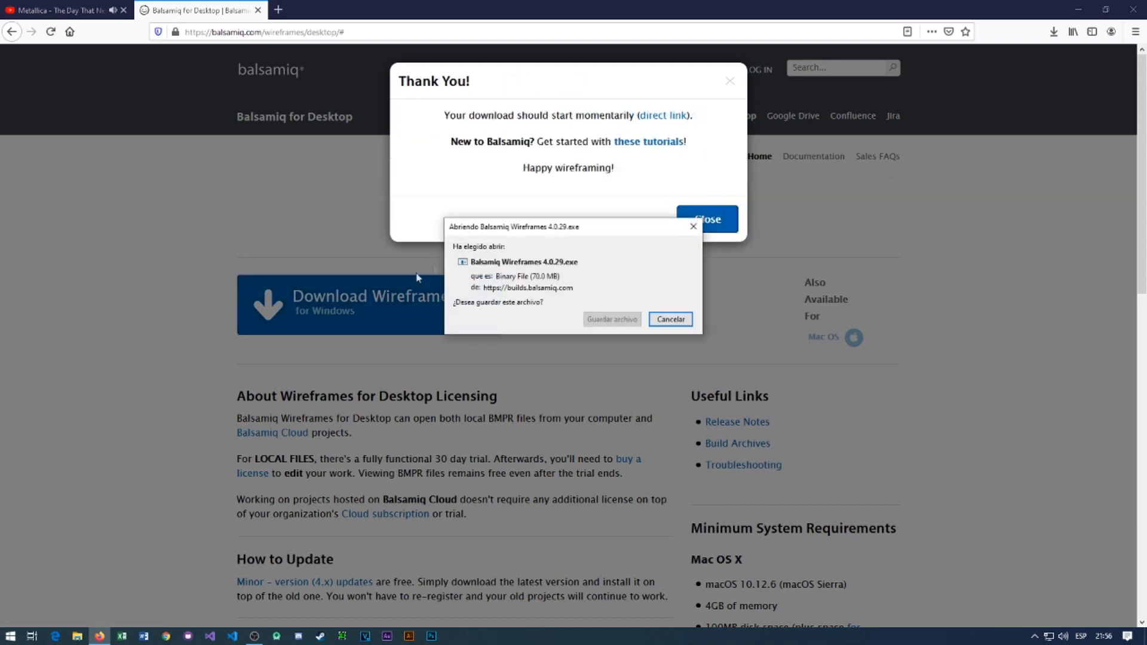
pyautogui.click(613, 319)
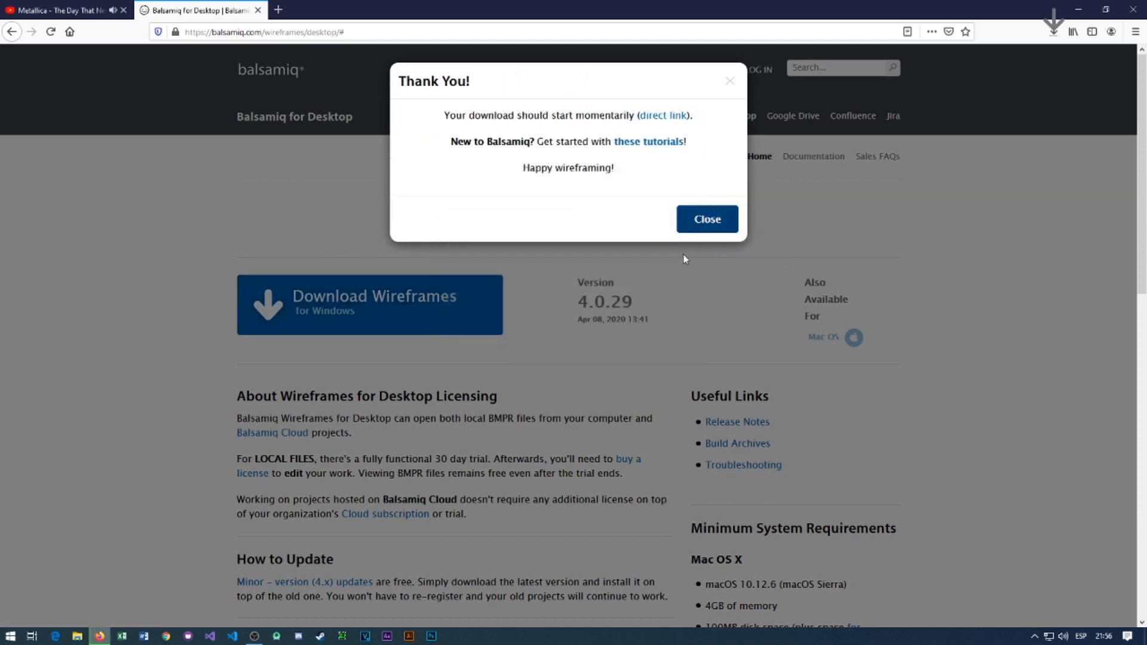
pyautogui.click(713, 221)
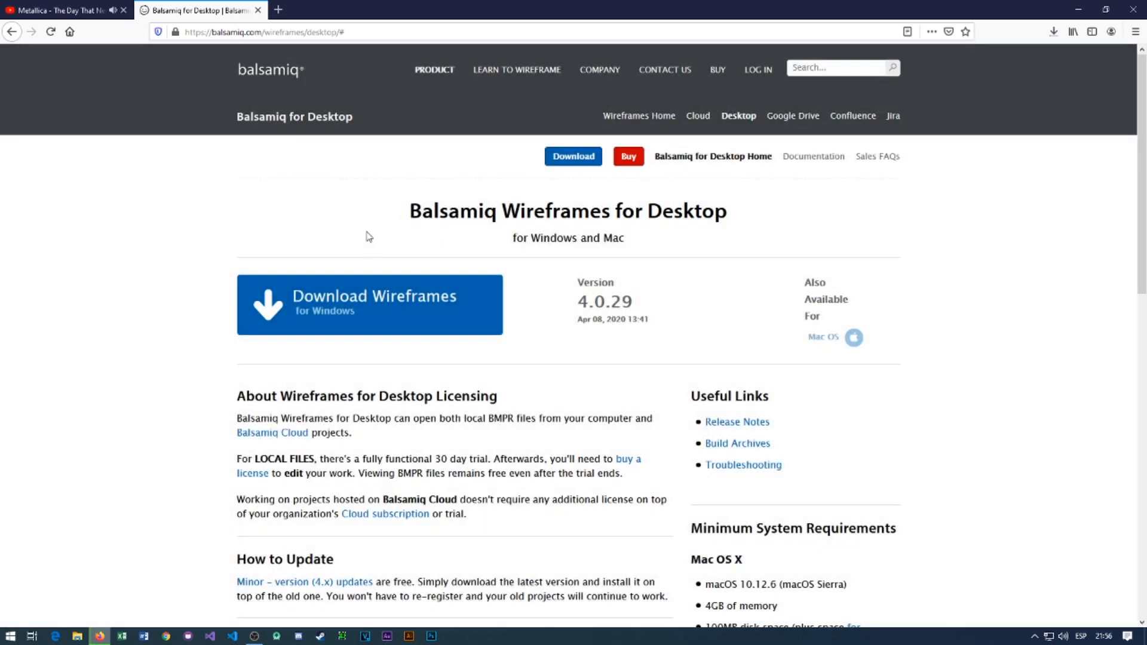
# Examine the All Downloads section for the Mac OS X and Windows installers and the note for Linux users.
pyautogui.scroll(-2, 358, 233)
pyautogui.scroll(-6, 333, 238)
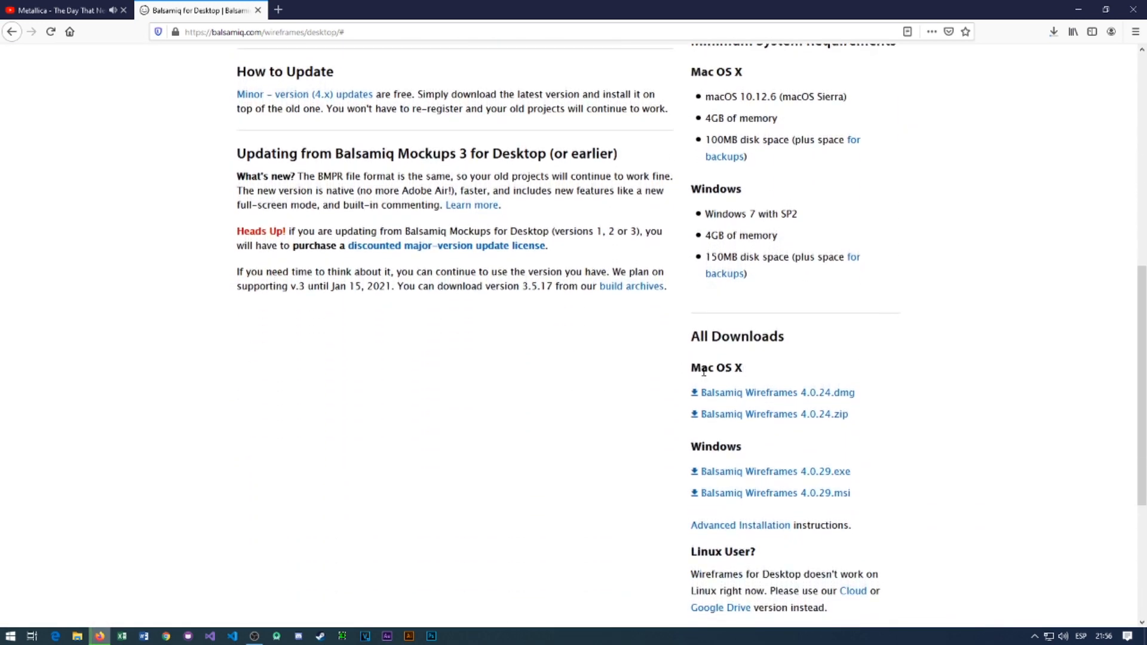
pyautogui.moveTo(696, 368); pyautogui.dragTo(750, 376)
pyautogui.scroll(-2, 740, 440)
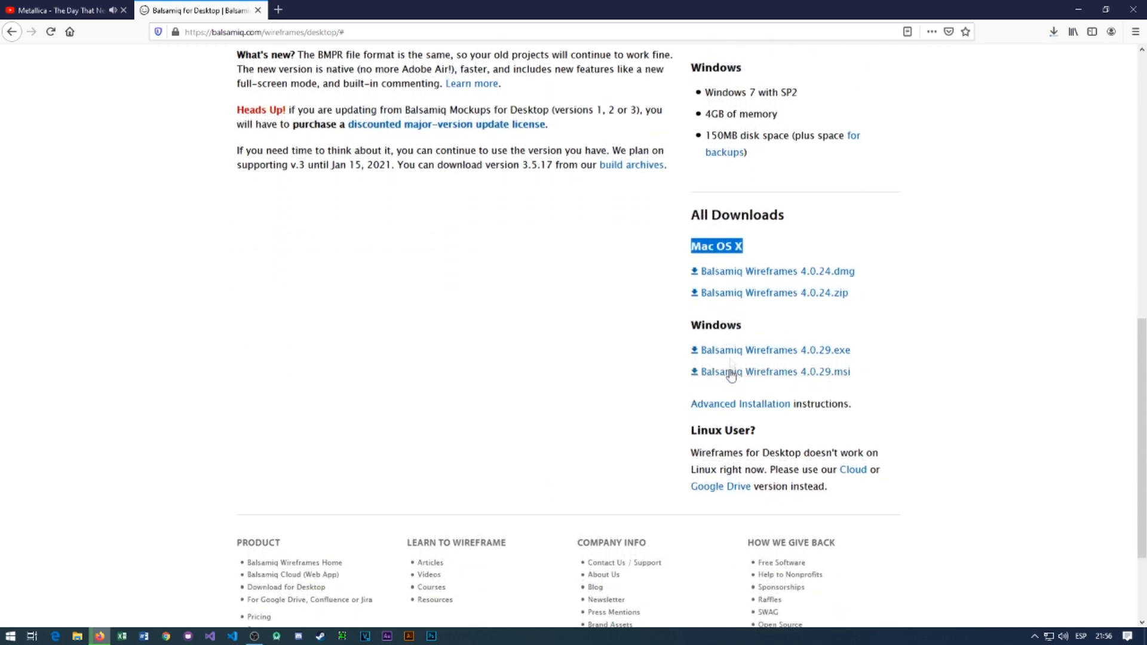
pyautogui.moveTo(743, 325); pyautogui.dragTo(706, 326)
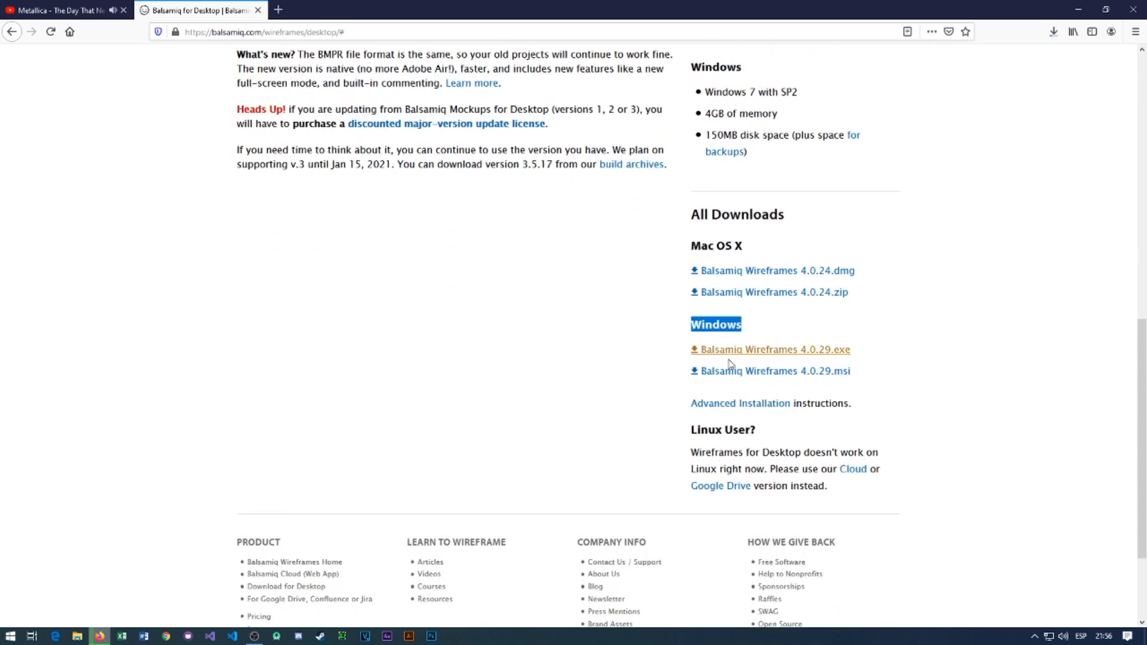
pyautogui.scroll(-1, 732, 362)
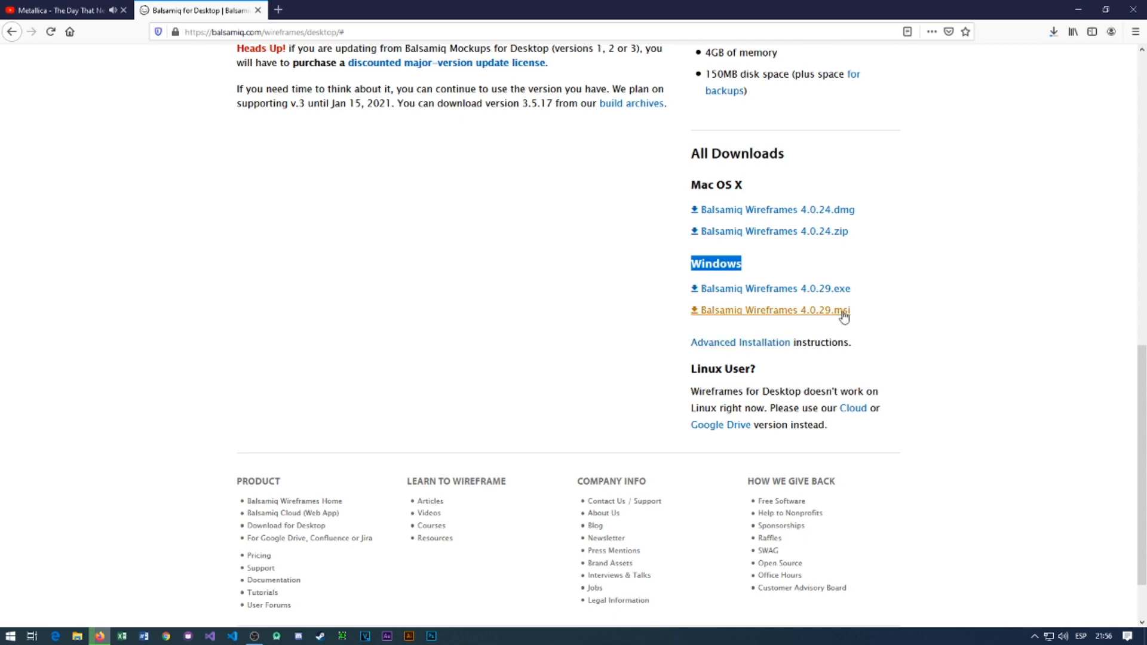
pyautogui.scroll(-1, 679, 347)
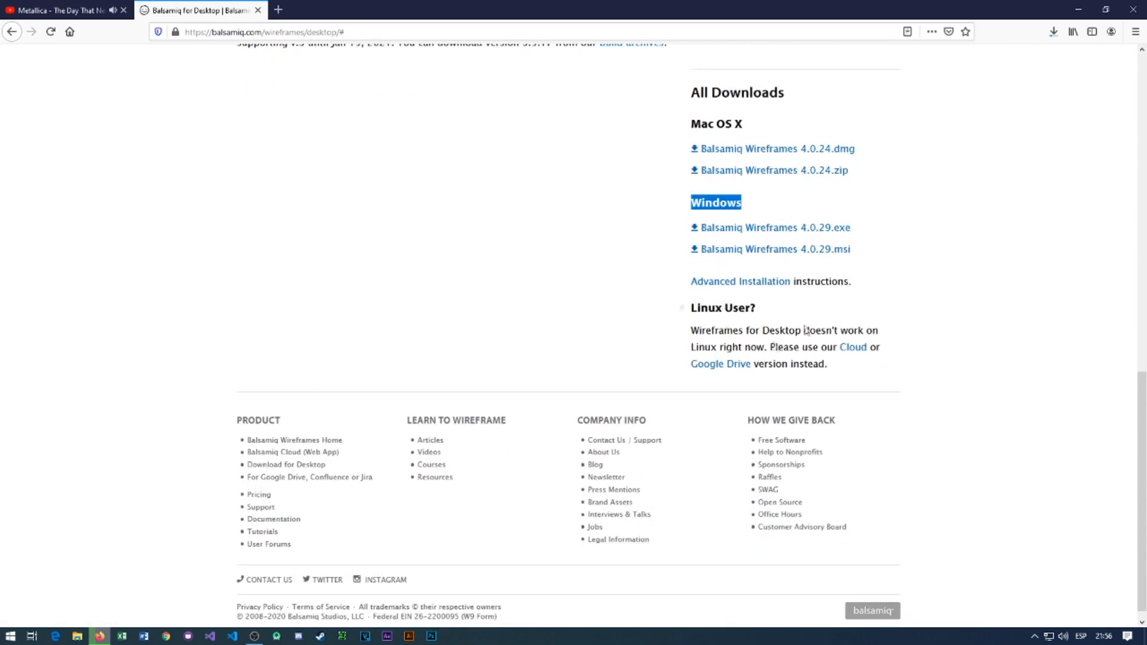
pyautogui.moveTo(693, 306); pyautogui.dragTo(830, 366)
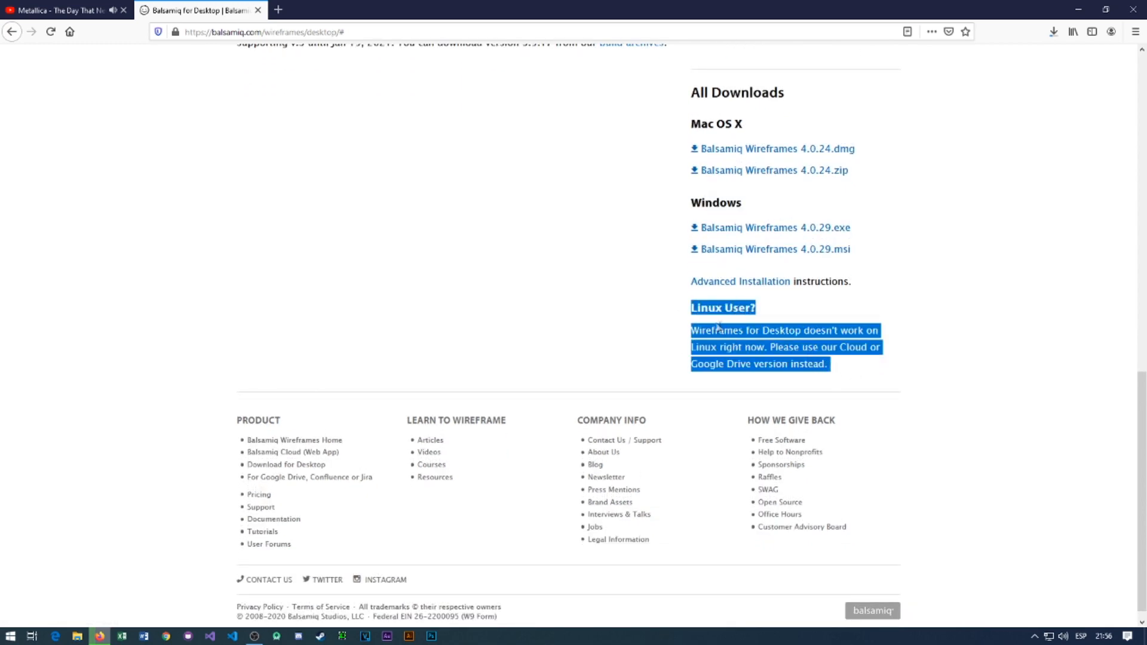
pyautogui.scroll(-1, 469, 370)
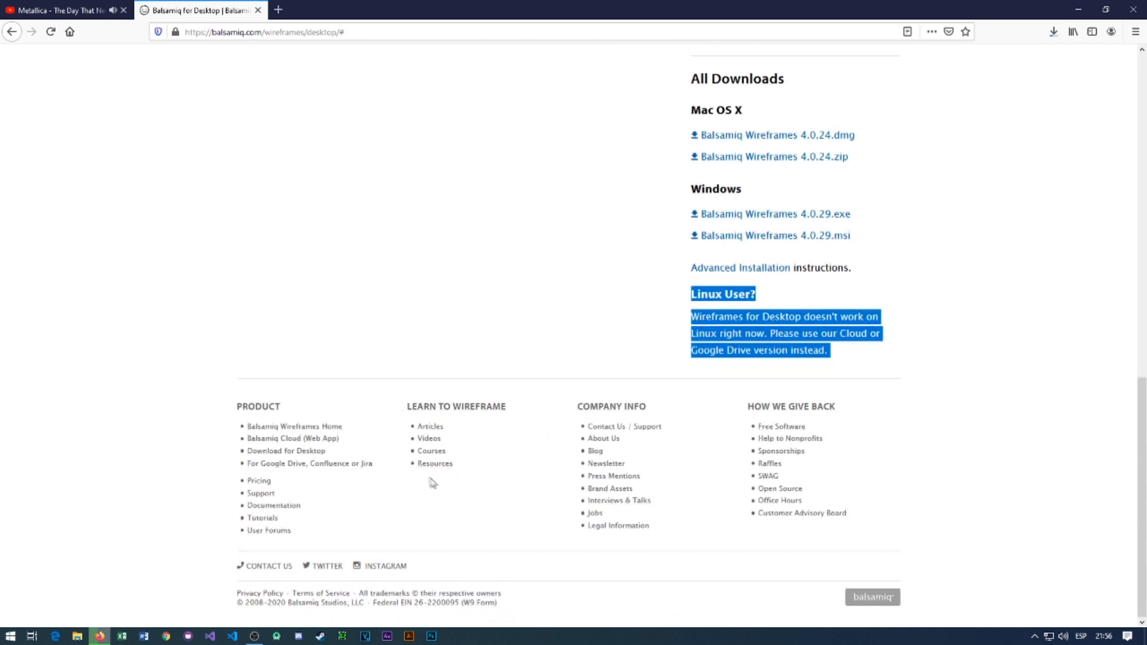
# Open the Privacy Policy from Balsamiq's legal information and read its list of Online Services.
pyautogui.click(616, 525)
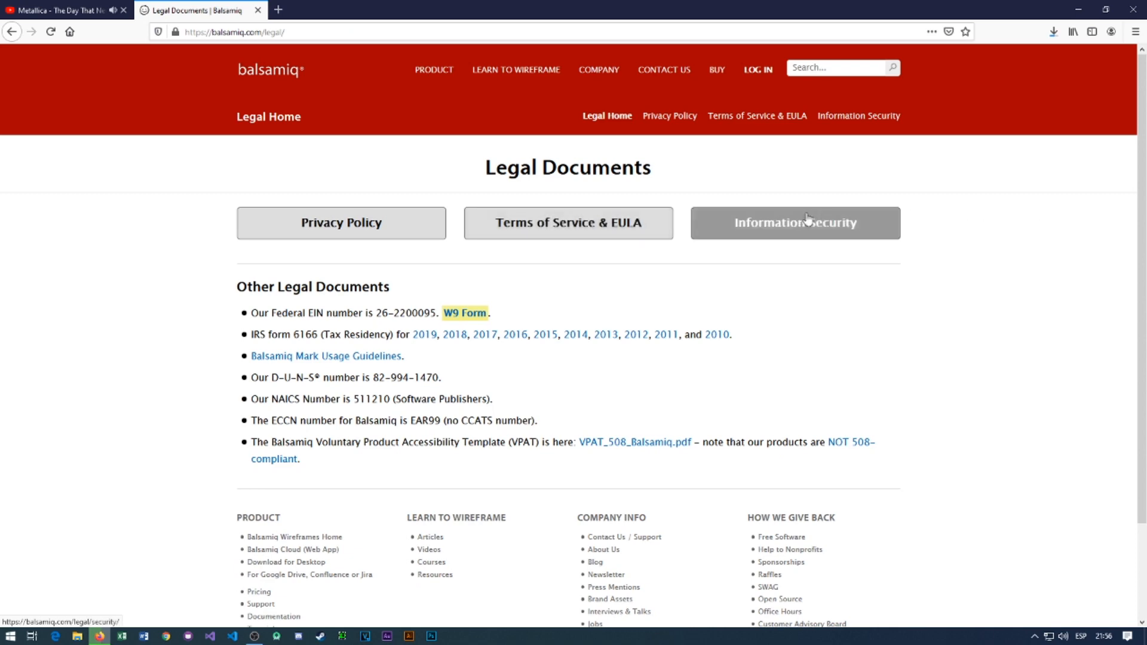
pyautogui.click(379, 231)
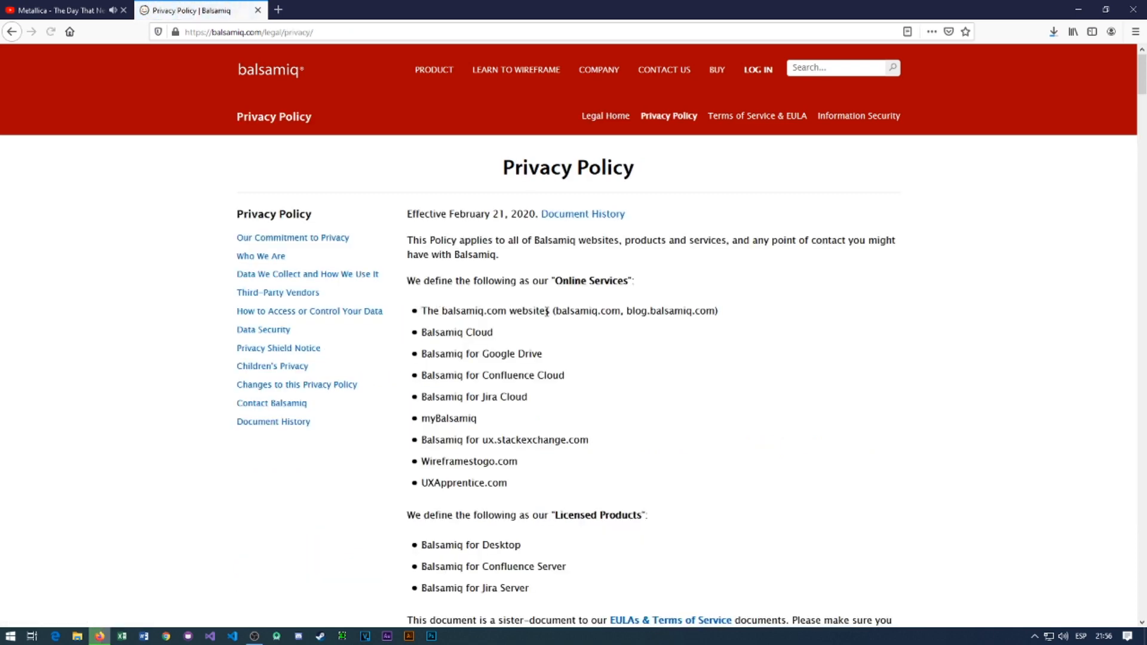
pyautogui.moveTo(429, 315); pyautogui.dragTo(555, 484)
pyautogui.scroll(-3, 532, 421)
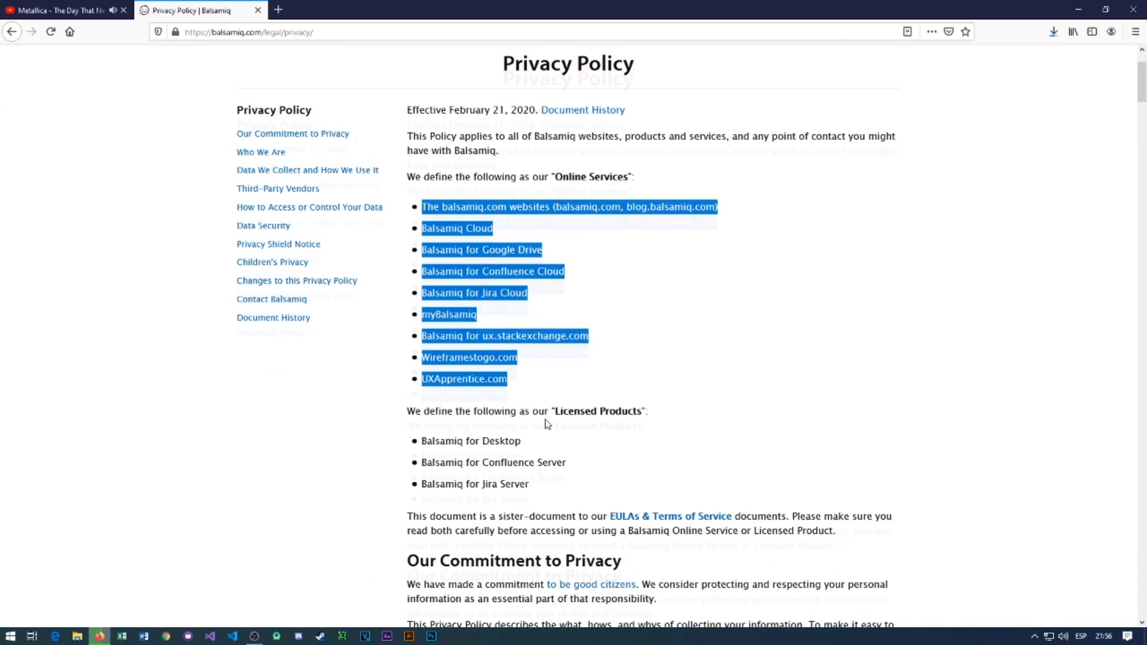
pyautogui.click(653, 395)
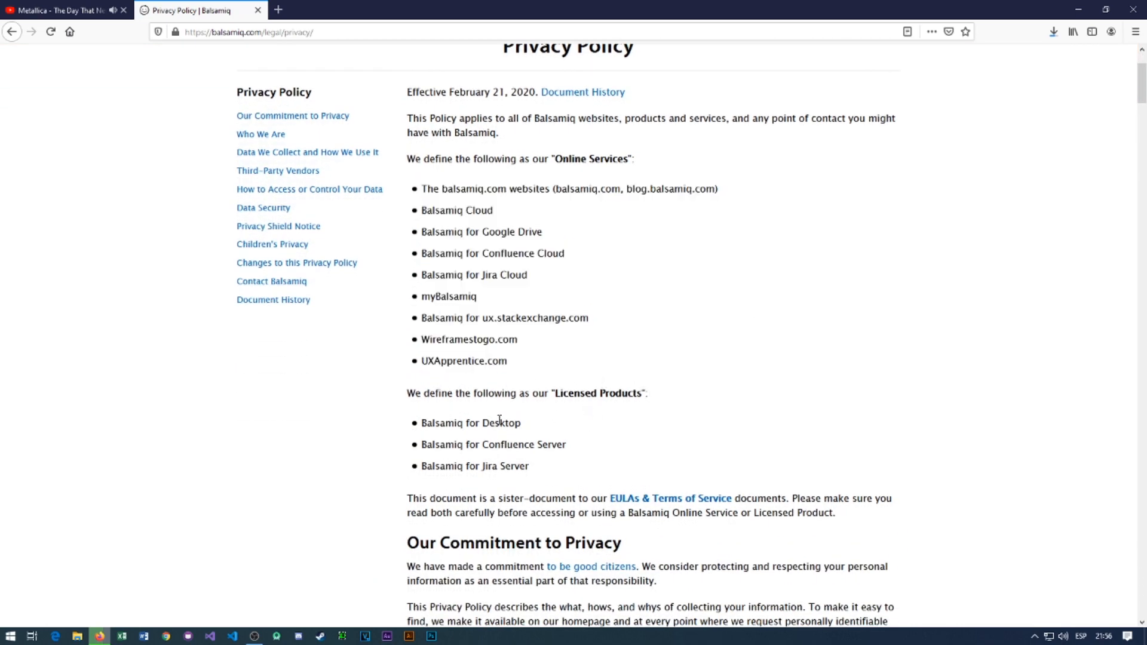
# Read the Privacy Policy's sections on the commitment to privacy, who the company is and the data it collects.
pyautogui.scroll(-6, 543, 448)
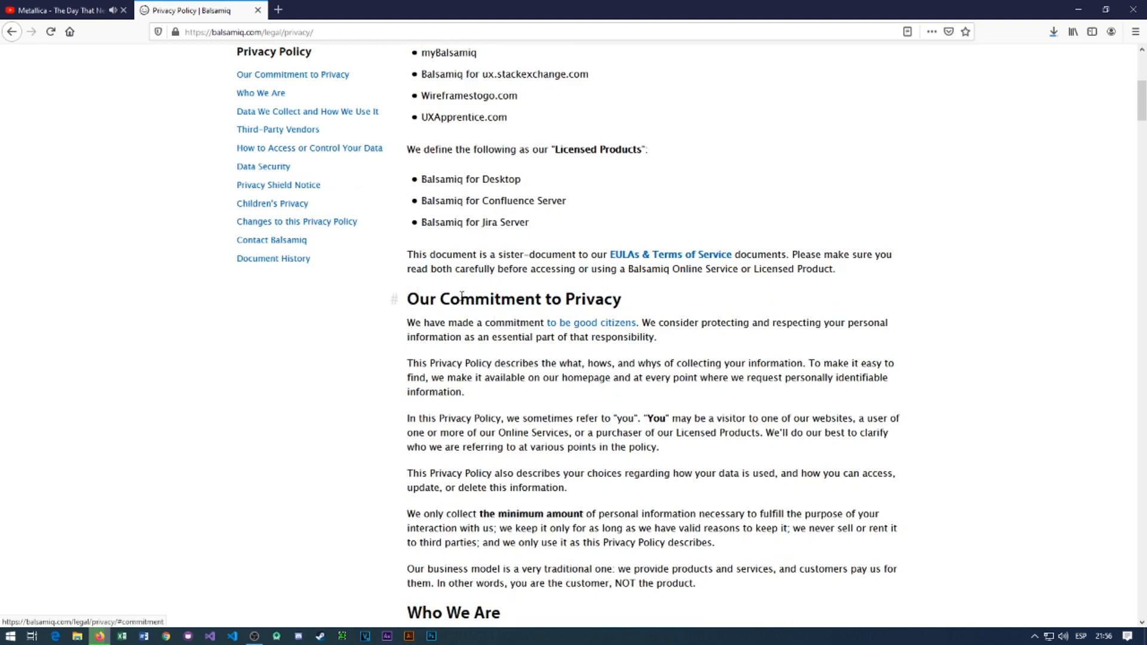
pyautogui.scroll(-3, 452, 389)
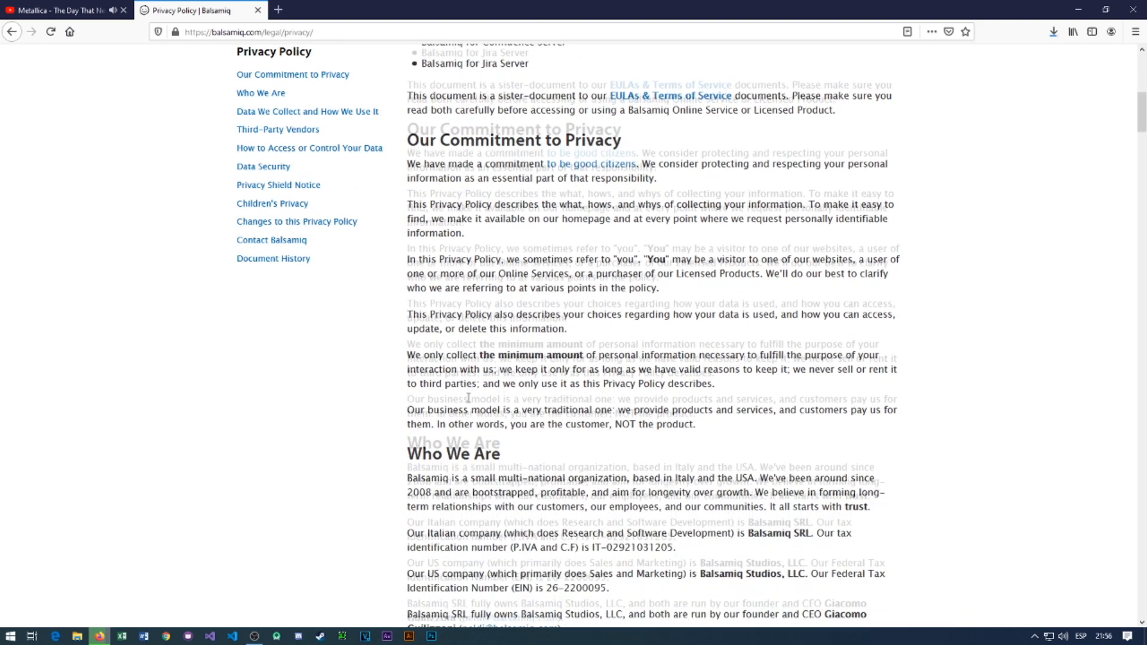
pyautogui.moveTo(404, 430); pyautogui.dragTo(749, 528)
pyautogui.scroll(-4, 749, 529)
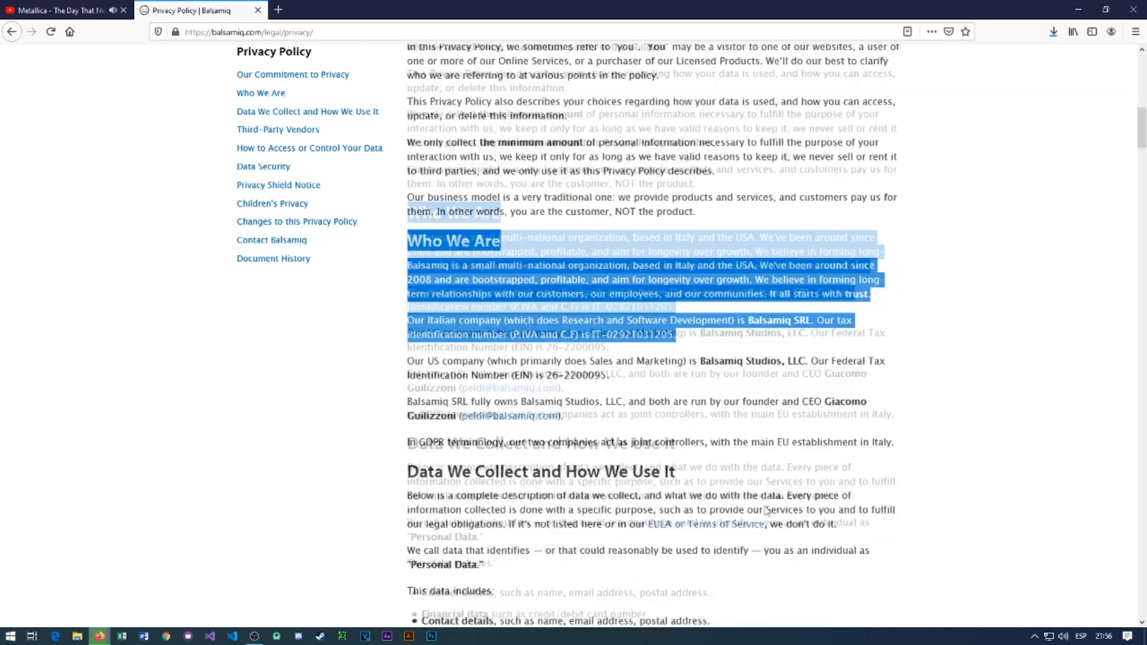
pyautogui.click(593, 381)
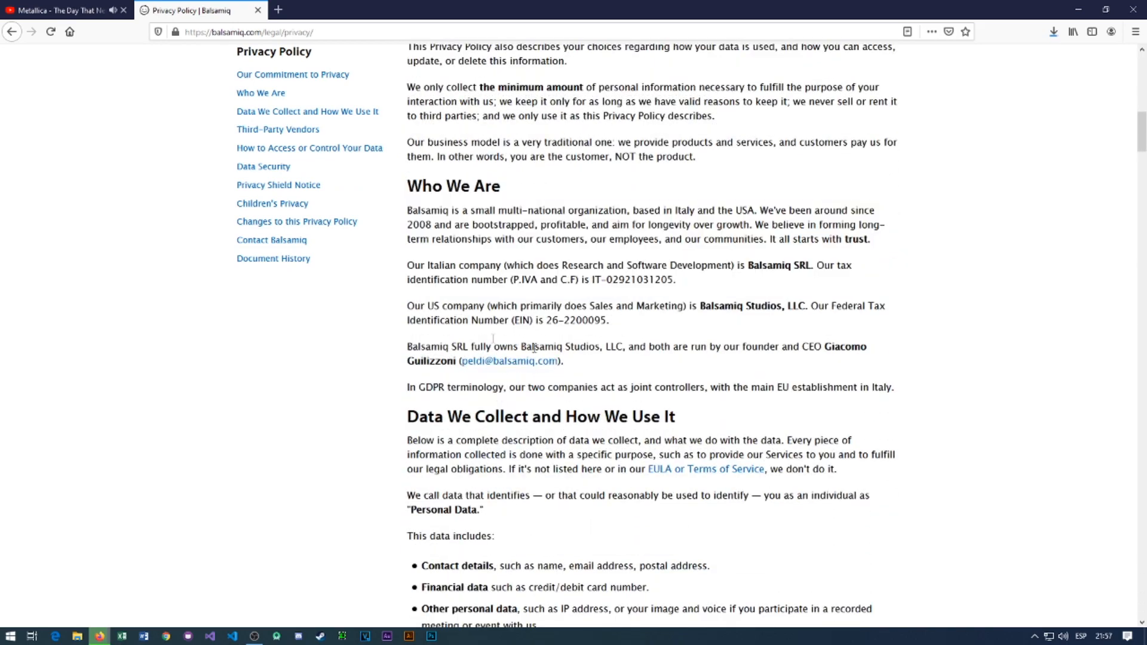
pyautogui.scroll(-3, 422, 239)
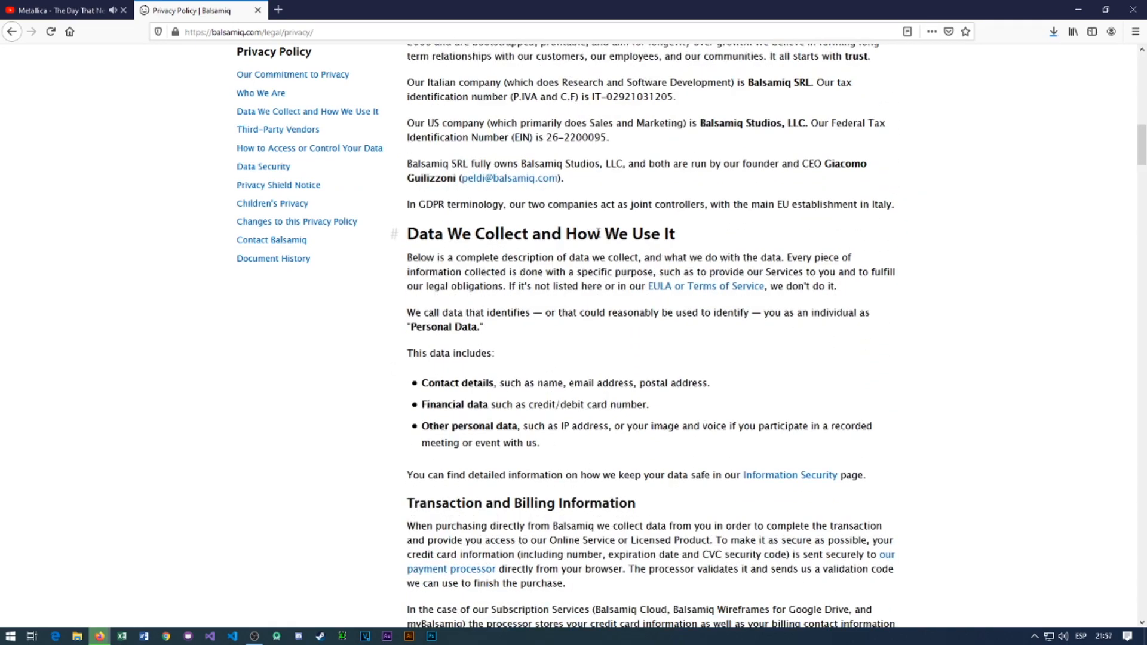
# Check the installer's download progress and read the Privacy Policy's Transaction and Billing Information section.
pyautogui.click(1051, 40)
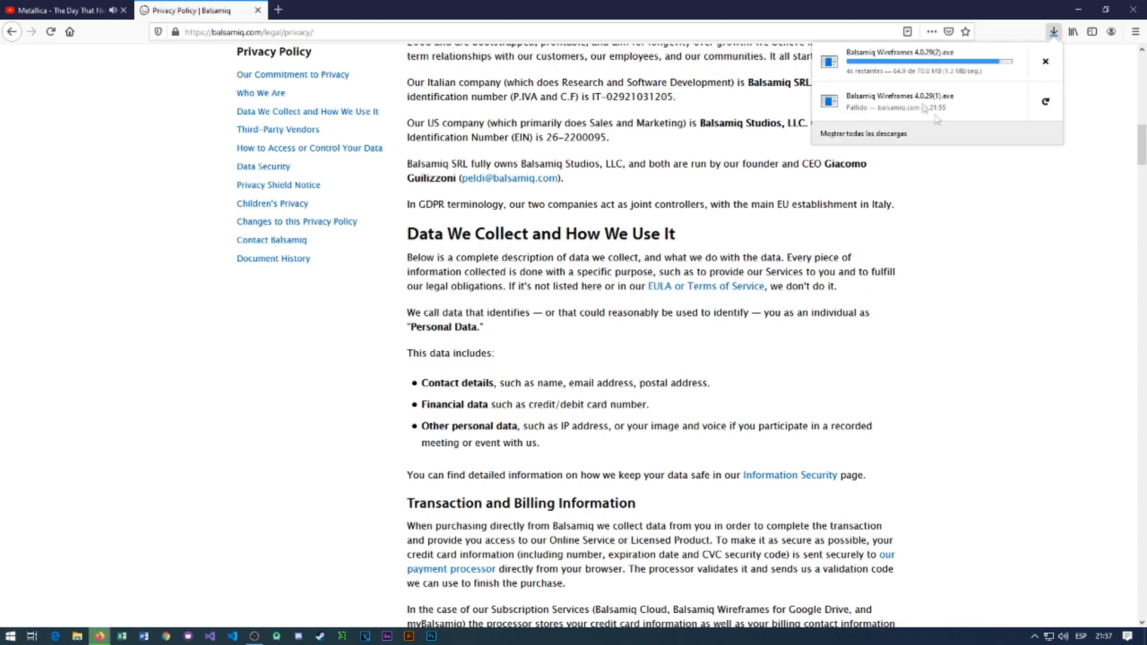
pyautogui.click(956, 327)
pyautogui.scroll(-3, 449, 316)
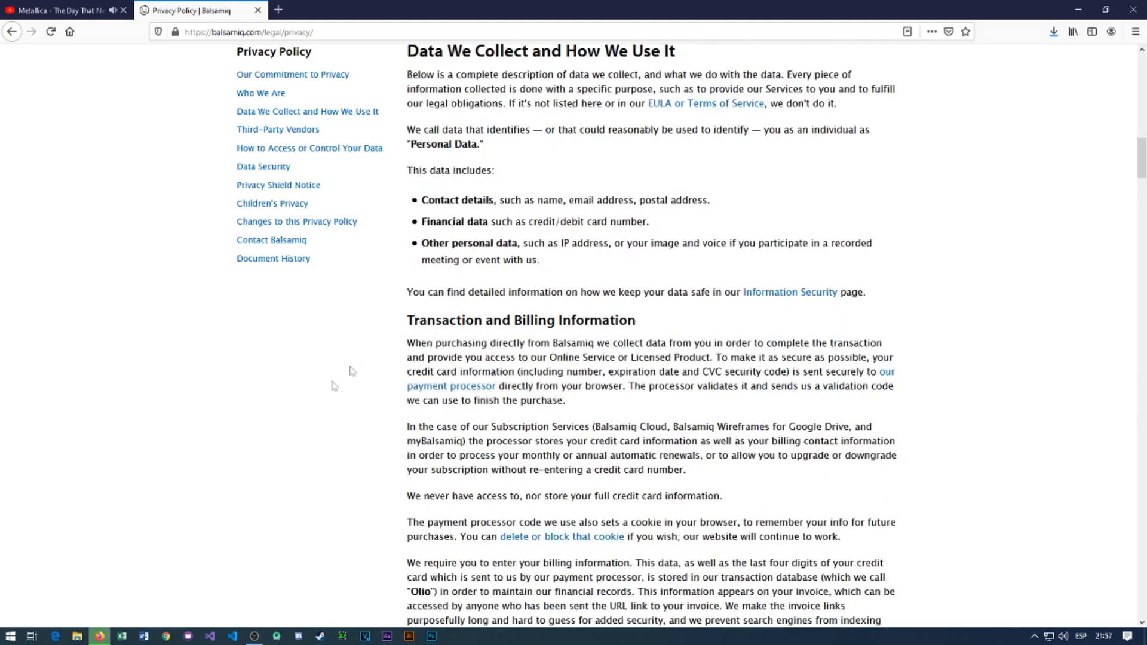
pyautogui.scroll(-3, 590, 288)
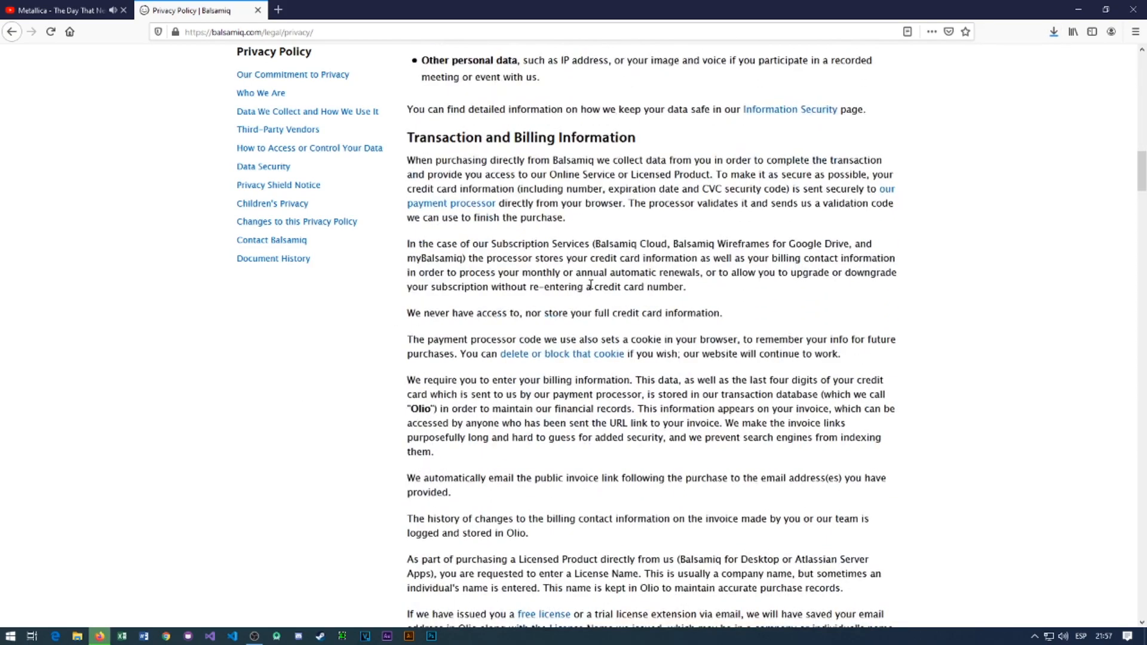
pyautogui.scroll(1, 950, 88)
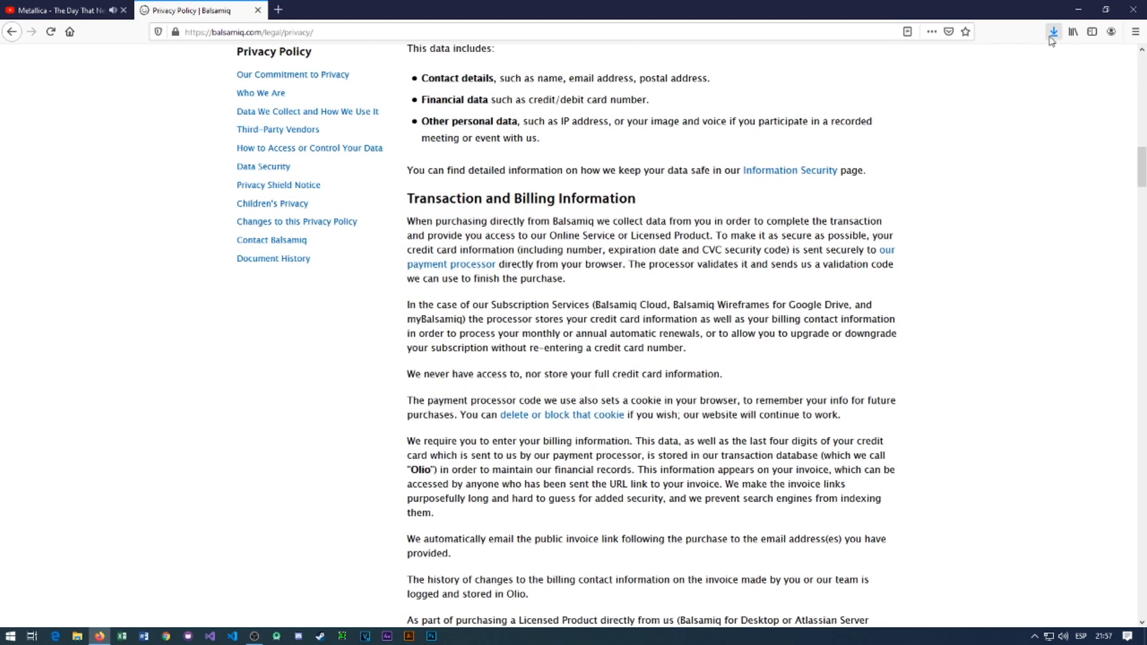
# Run the downloaded Balsamiq Wireframes 4.0.29 installer, install for the current user only, and launch the program on finishing.
pyautogui.click(1053, 32)
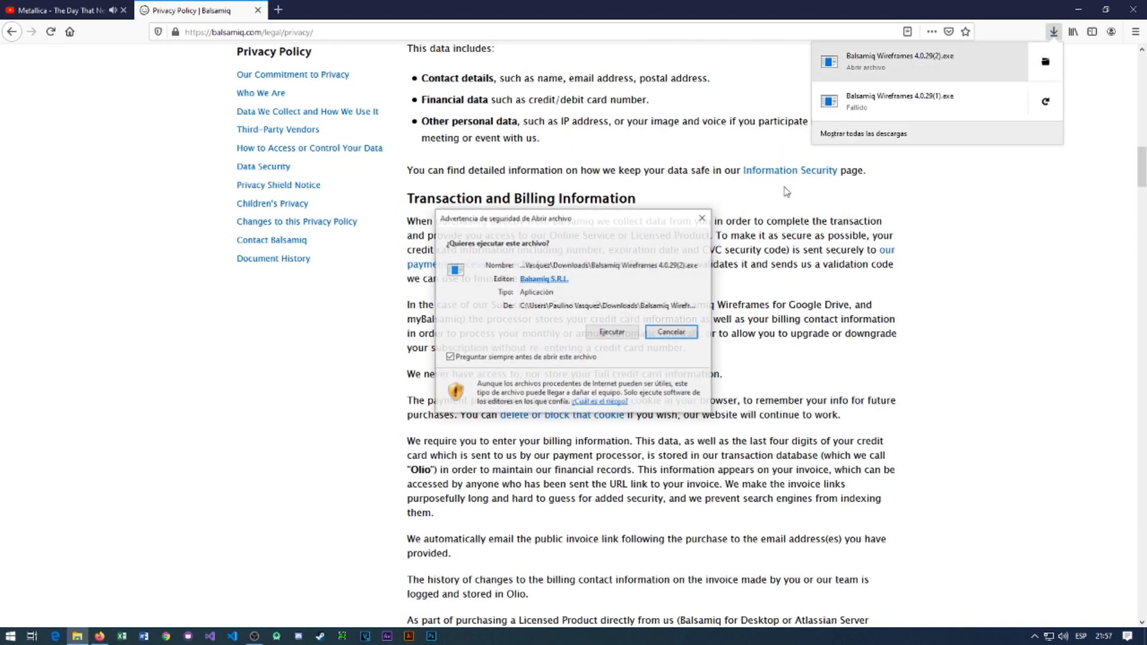
pyautogui.click(610, 332)
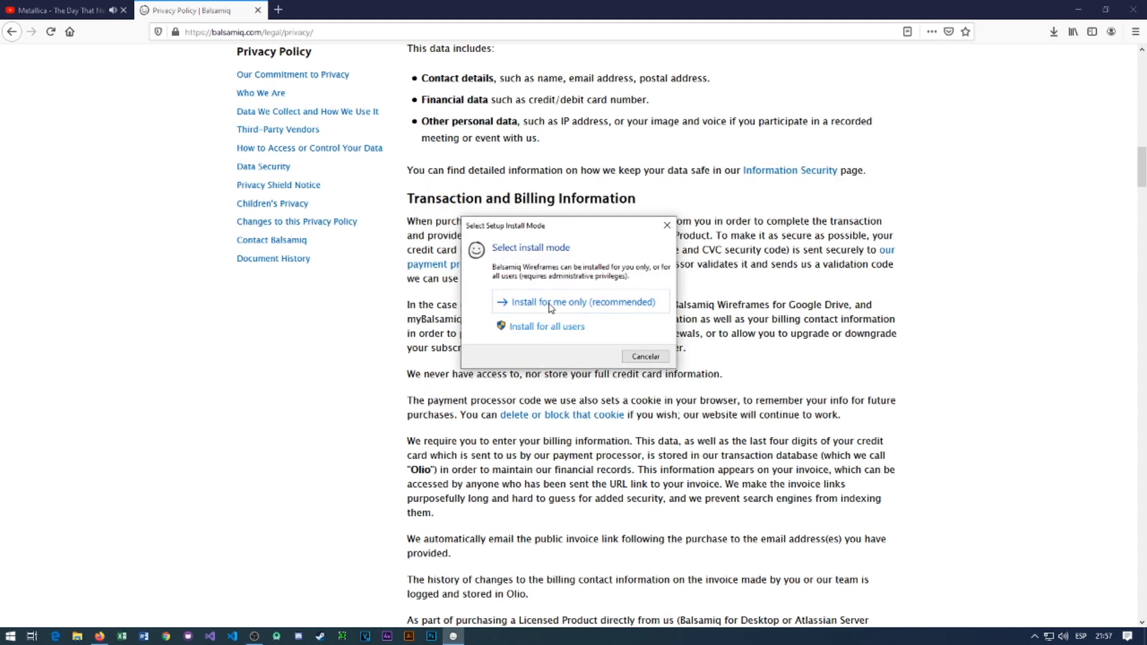
pyautogui.click(551, 306)
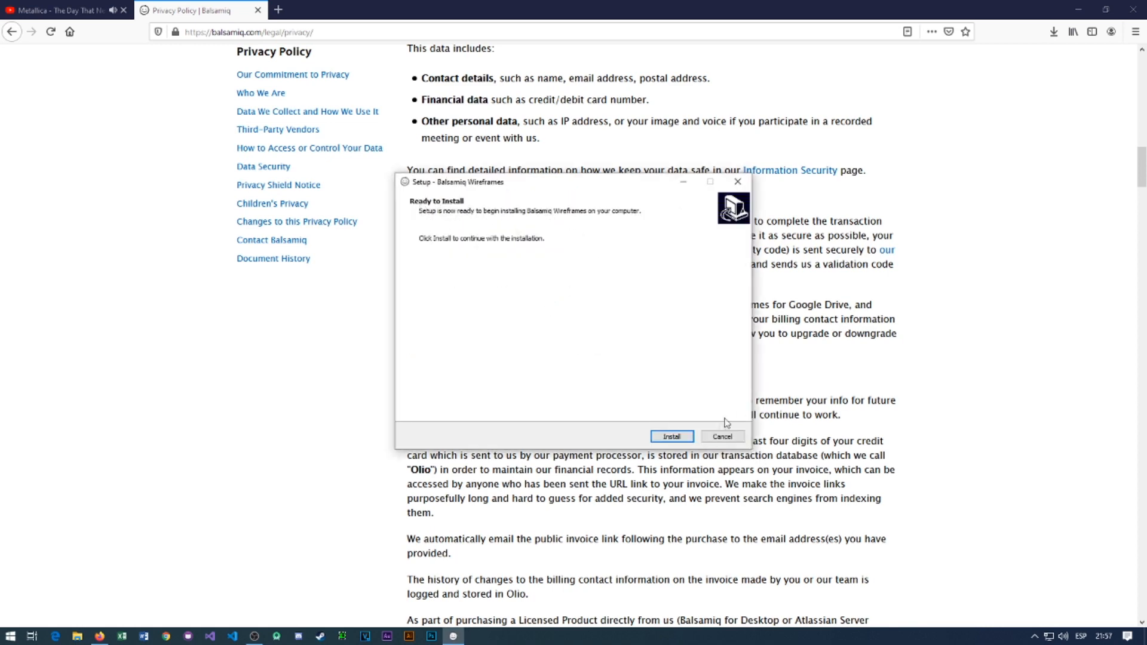
pyautogui.click(672, 437)
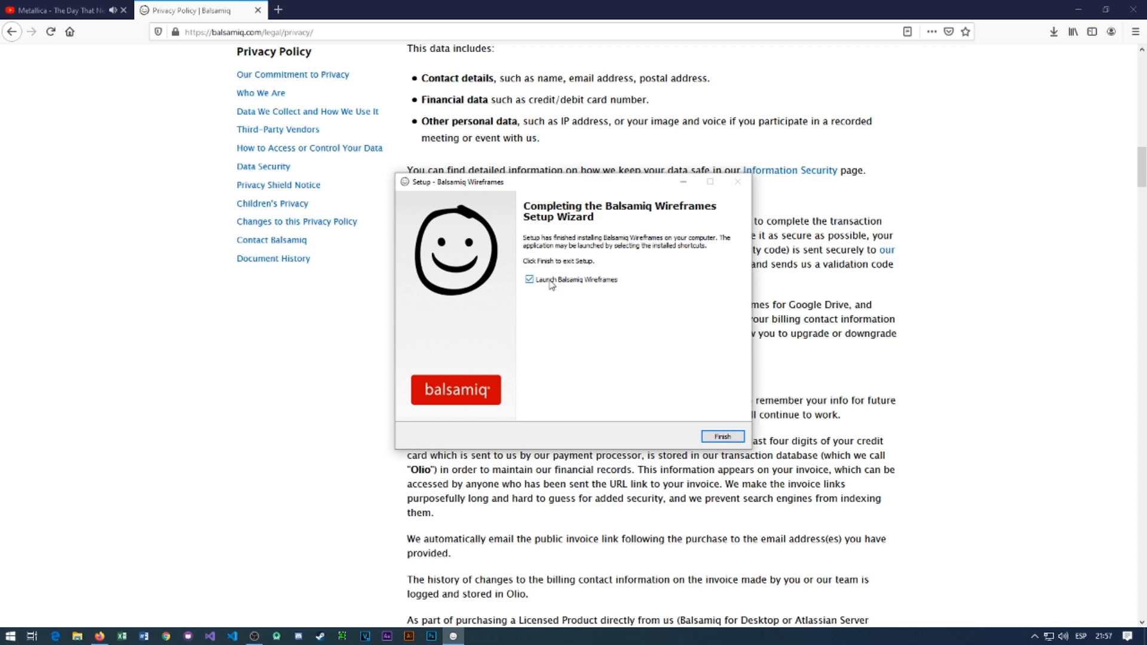
pyautogui.click(721, 435)
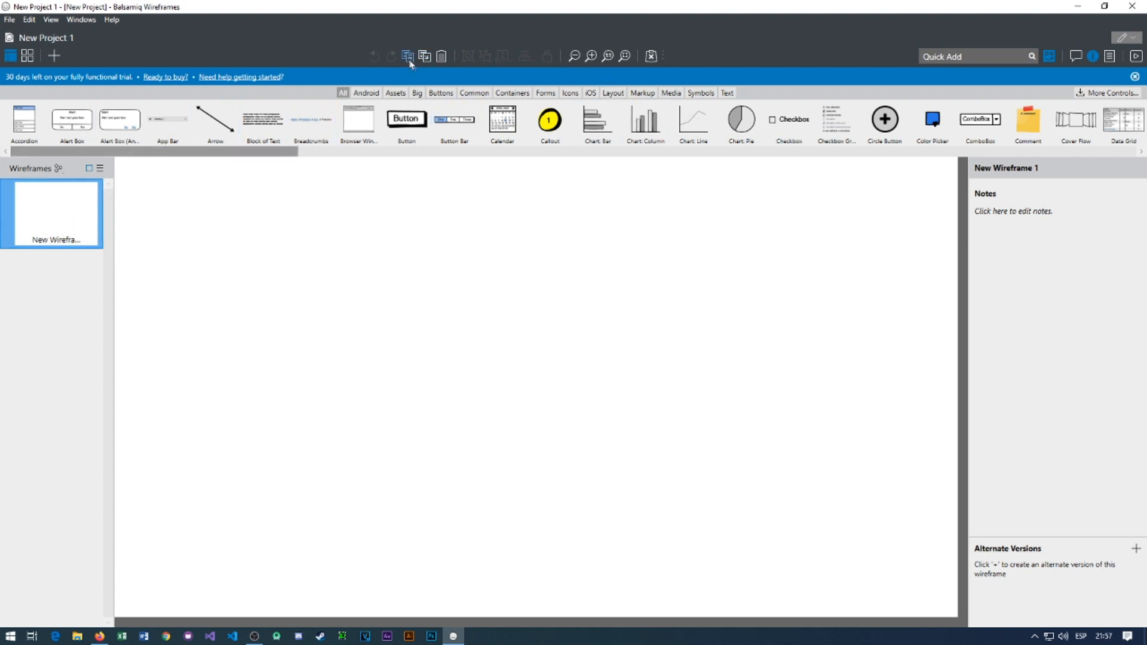
pyautogui.click(3, 21)
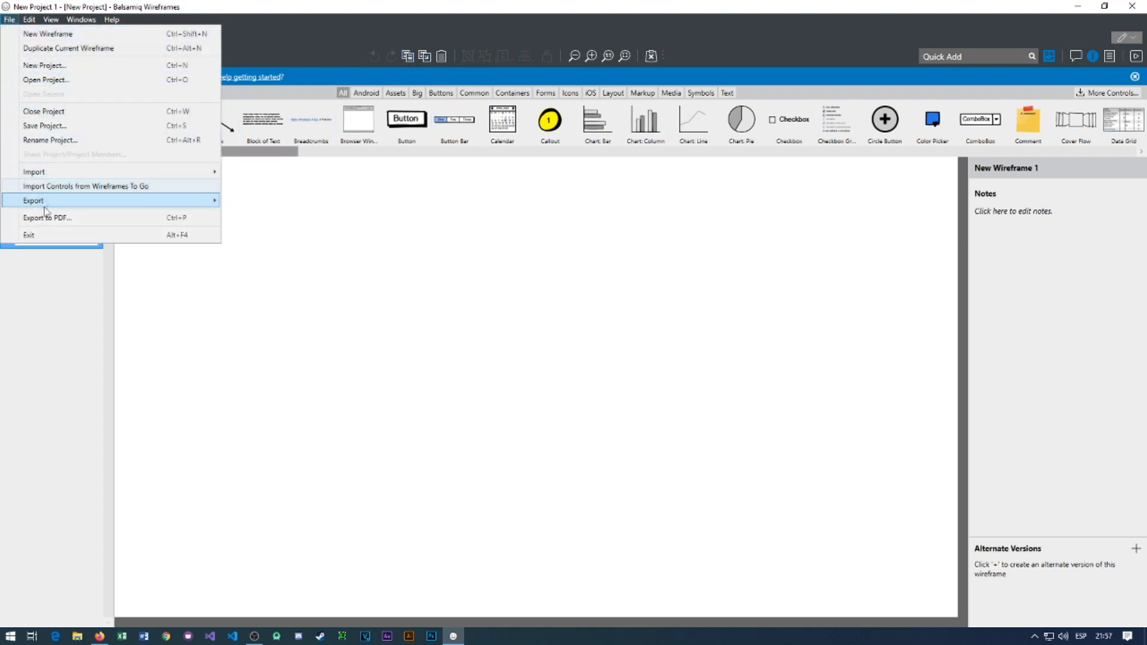
pyautogui.moveTo(54, 22)
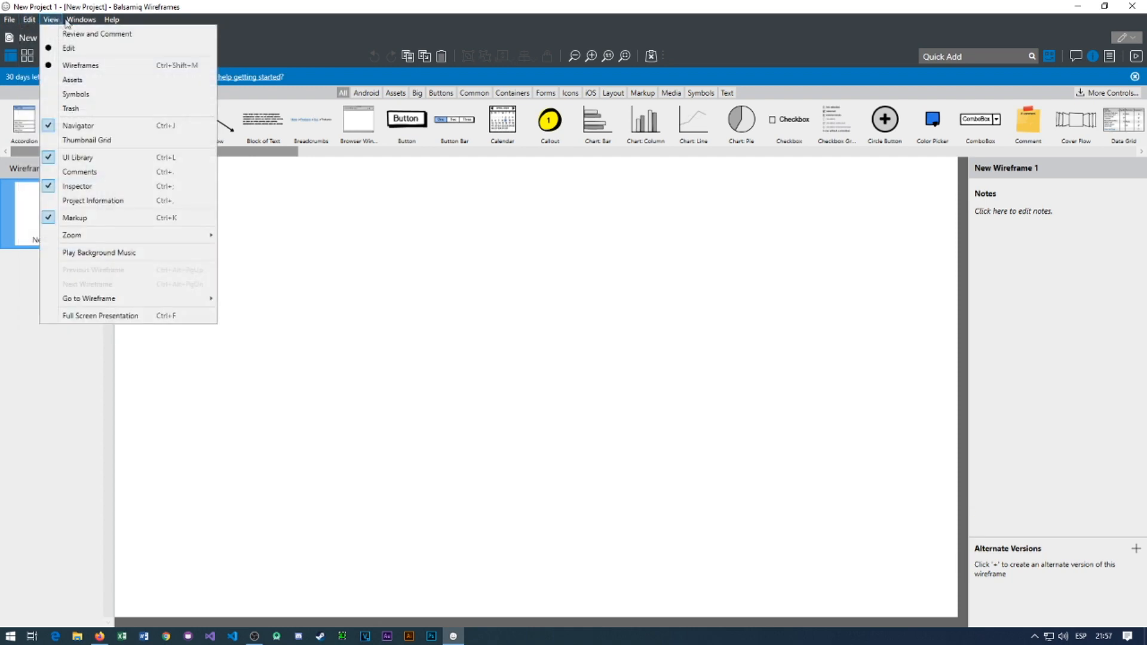
pyautogui.moveTo(195, 63)
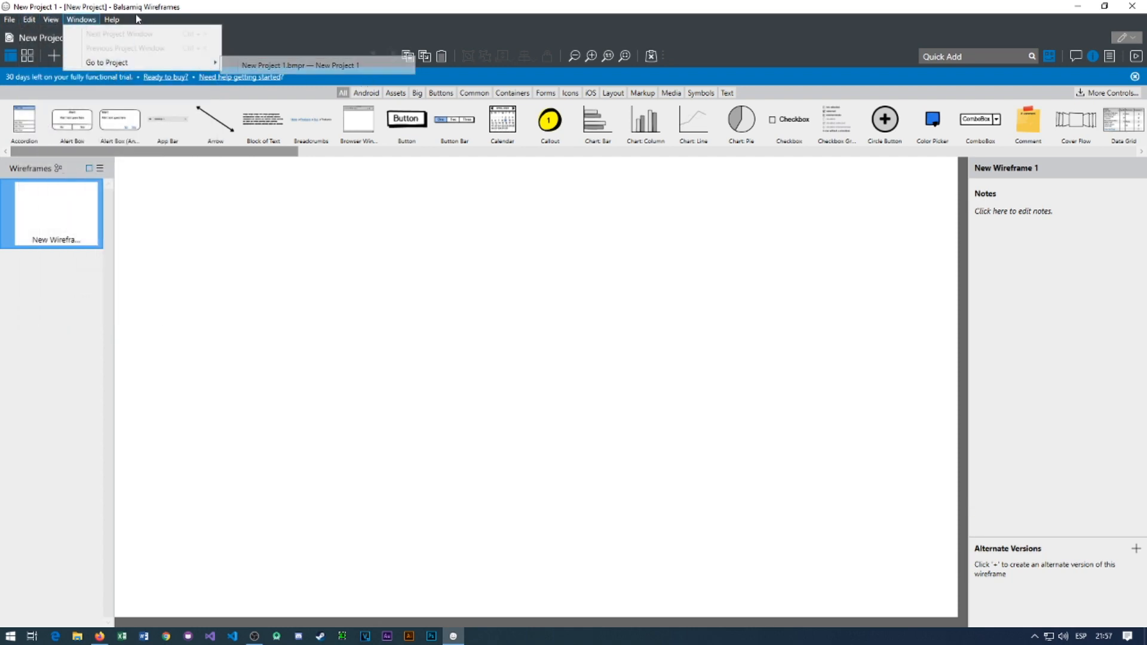
pyautogui.click(119, 21)
pyautogui.click(119, 20)
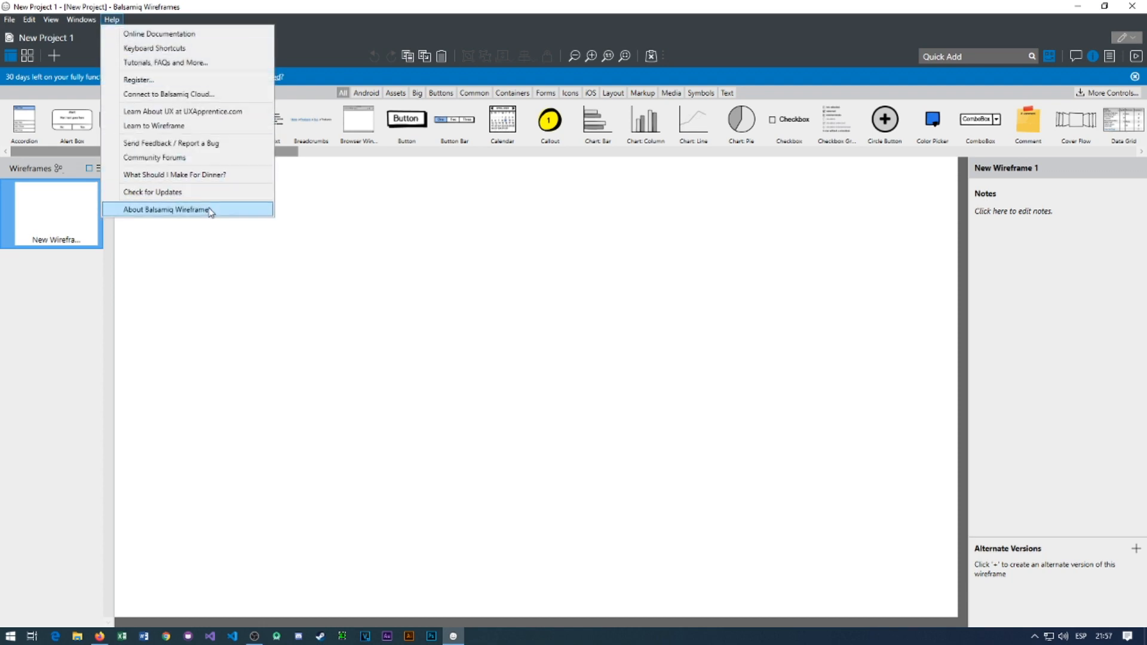
pyautogui.click(223, 307)
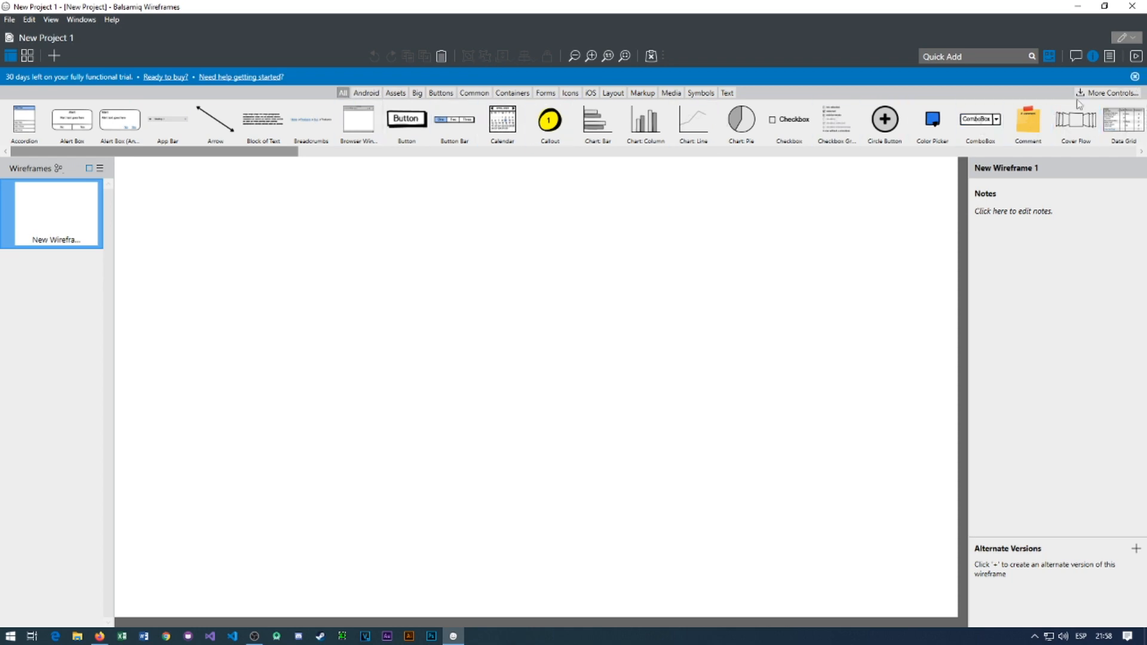
# Try out the Android Date Picker control by placing it on the blank wireframe, and delete it.
pyautogui.click(1142, 153)
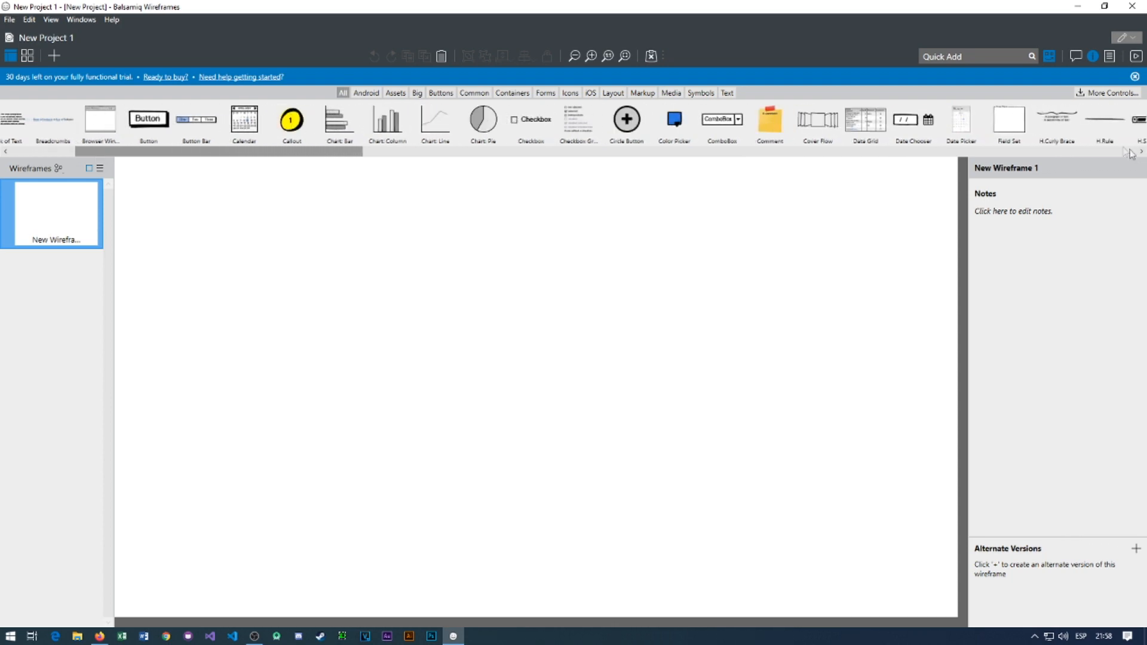
pyautogui.click(364, 93)
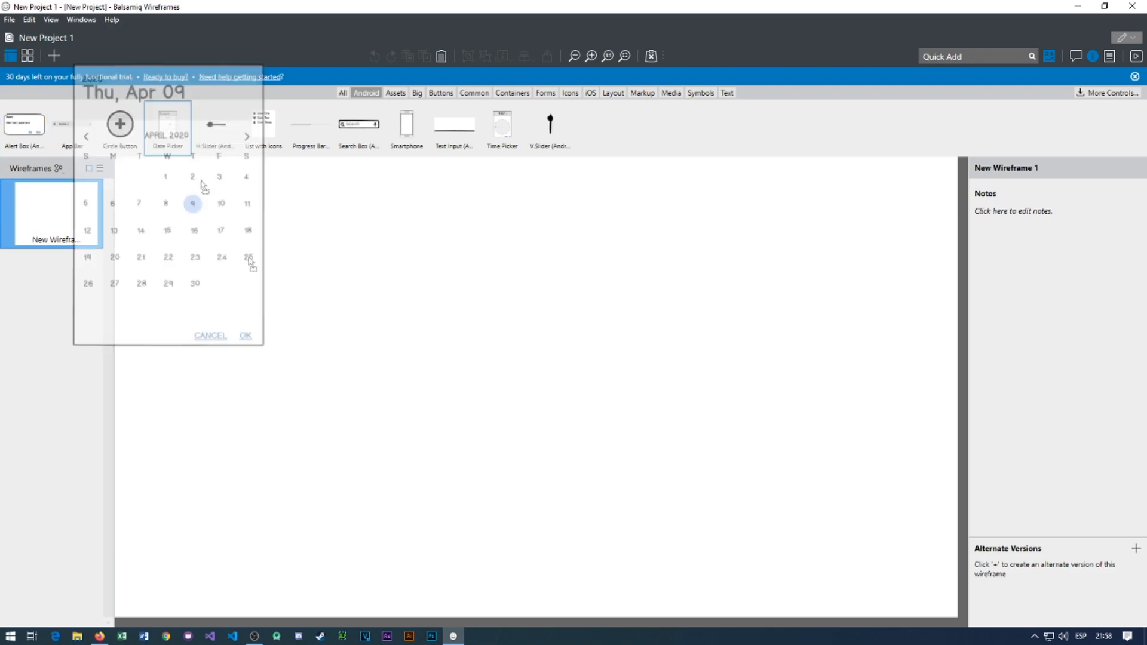
pyautogui.moveTo(203, 186); pyautogui.dragTo(203, 212)
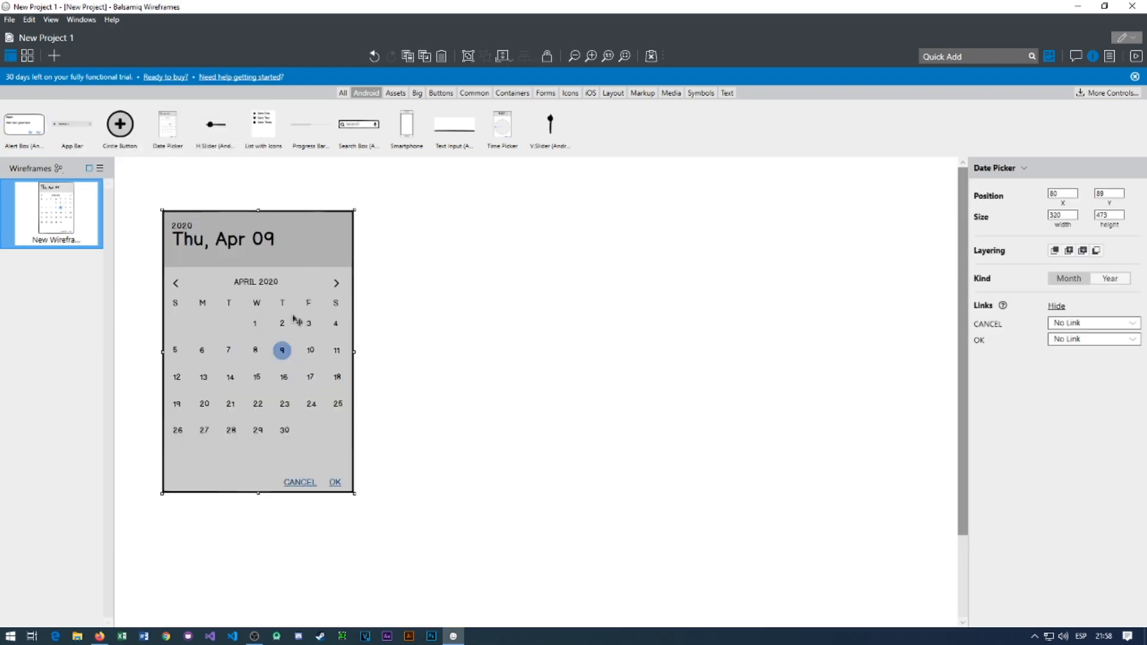
pyautogui.press('Delete')
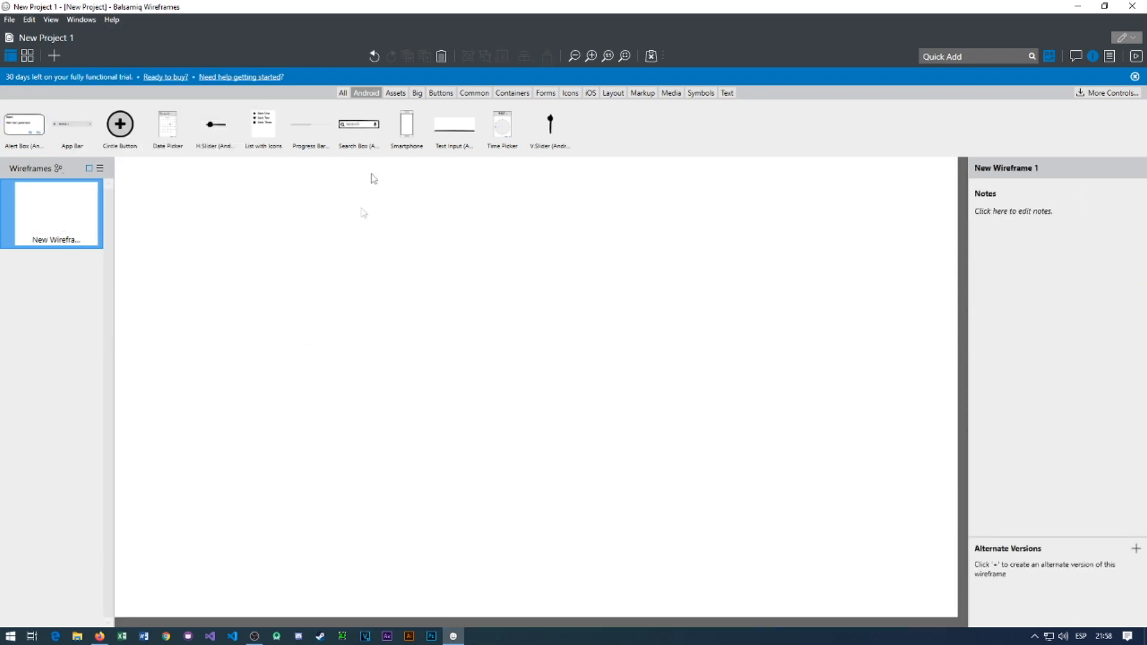
# Try out the Street Map control from the Big category on the wireframe, and delete it.
pyautogui.click(394, 94)
pyautogui.click(418, 94)
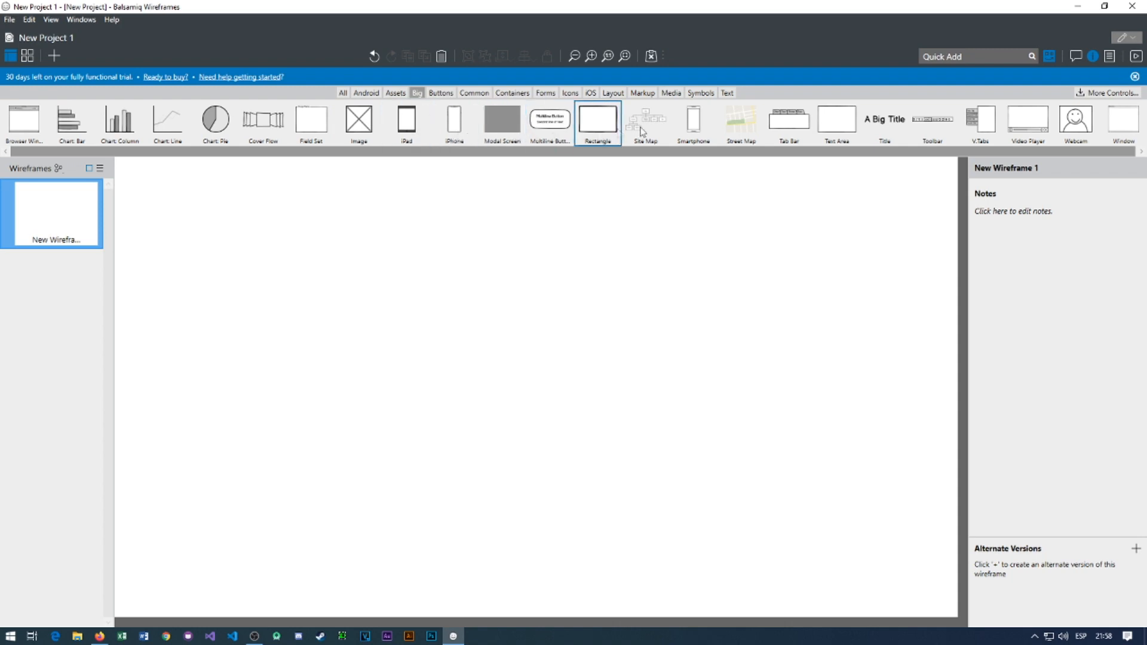
pyautogui.moveTo(750, 124); pyautogui.dragTo(743, 485)
pyautogui.press('Delete')
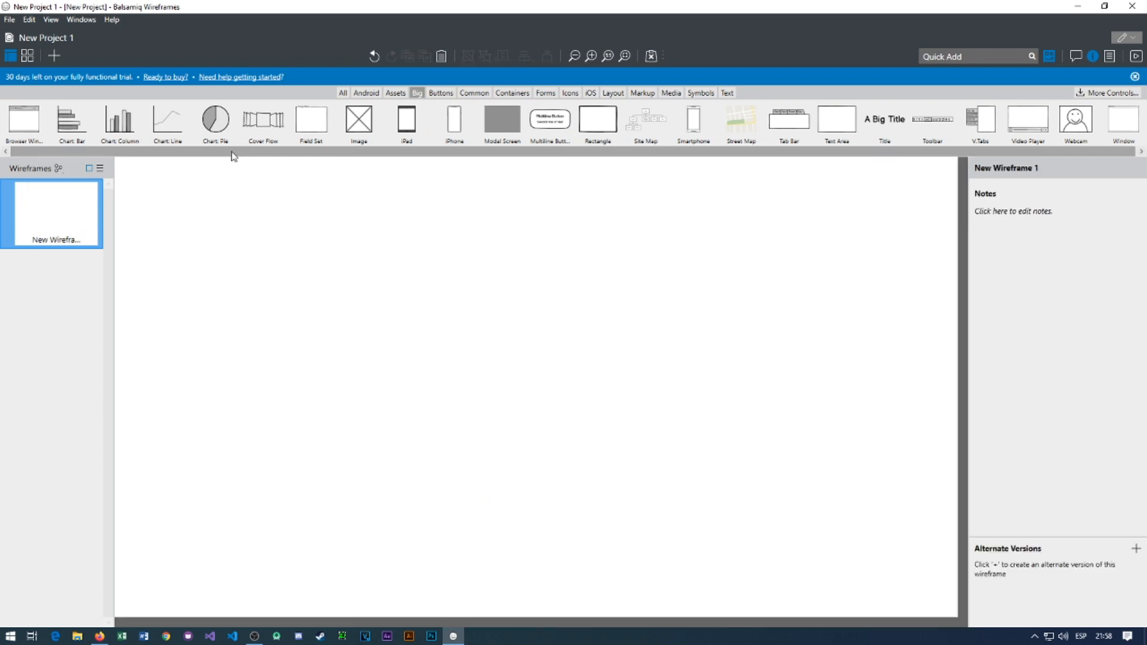
# Examine the controls offered in the UI library's Buttons, Common, Forms, Containers and Icons categories.
pyautogui.click(445, 93)
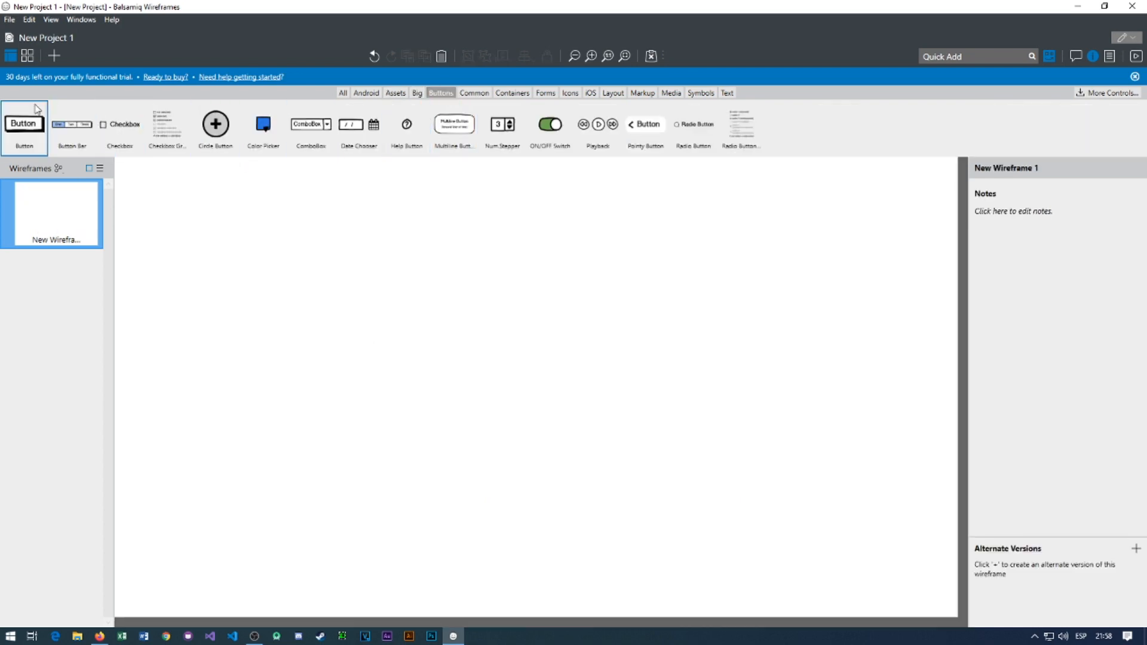
pyautogui.click(478, 94)
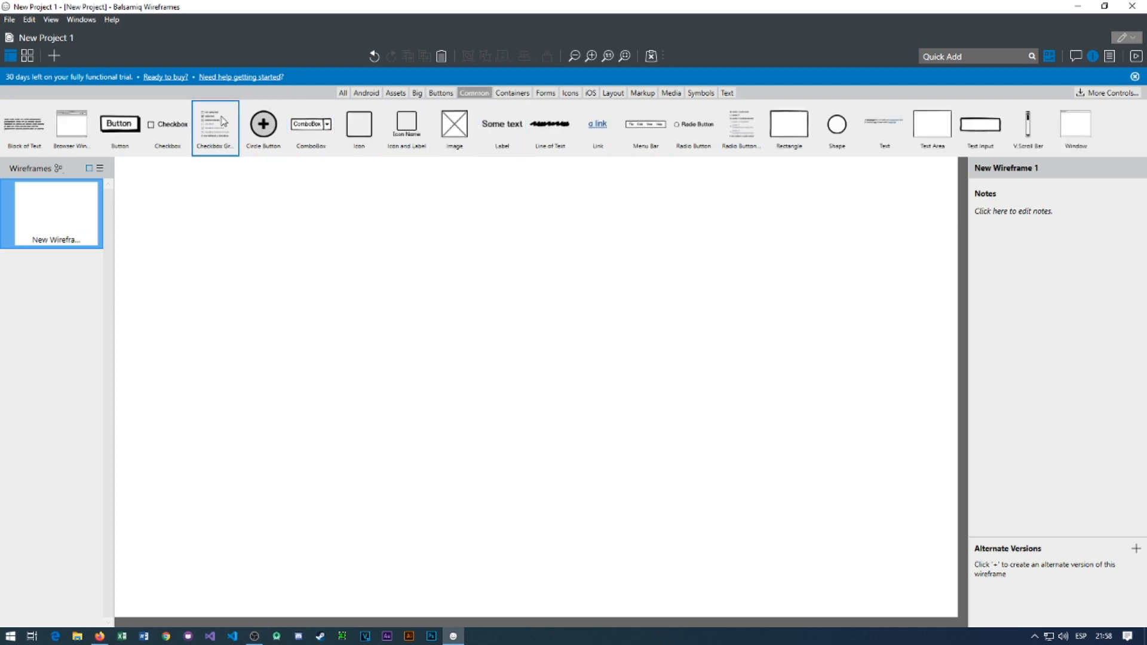
pyautogui.click(509, 95)
pyautogui.click(546, 94)
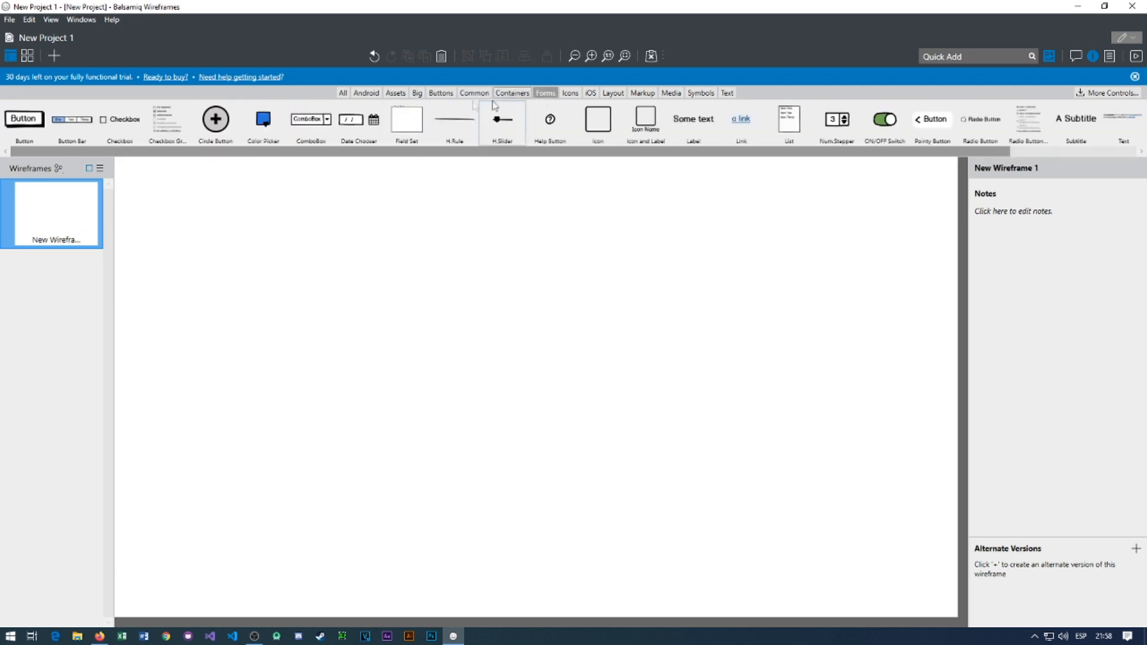
pyautogui.click(512, 93)
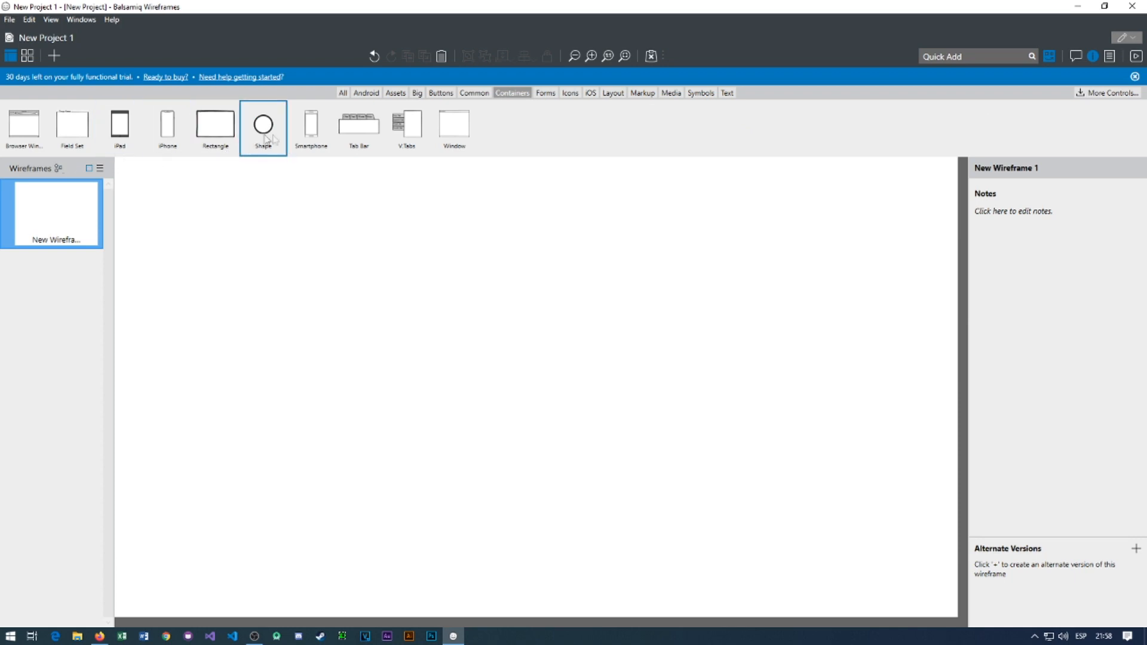
pyautogui.click(570, 93)
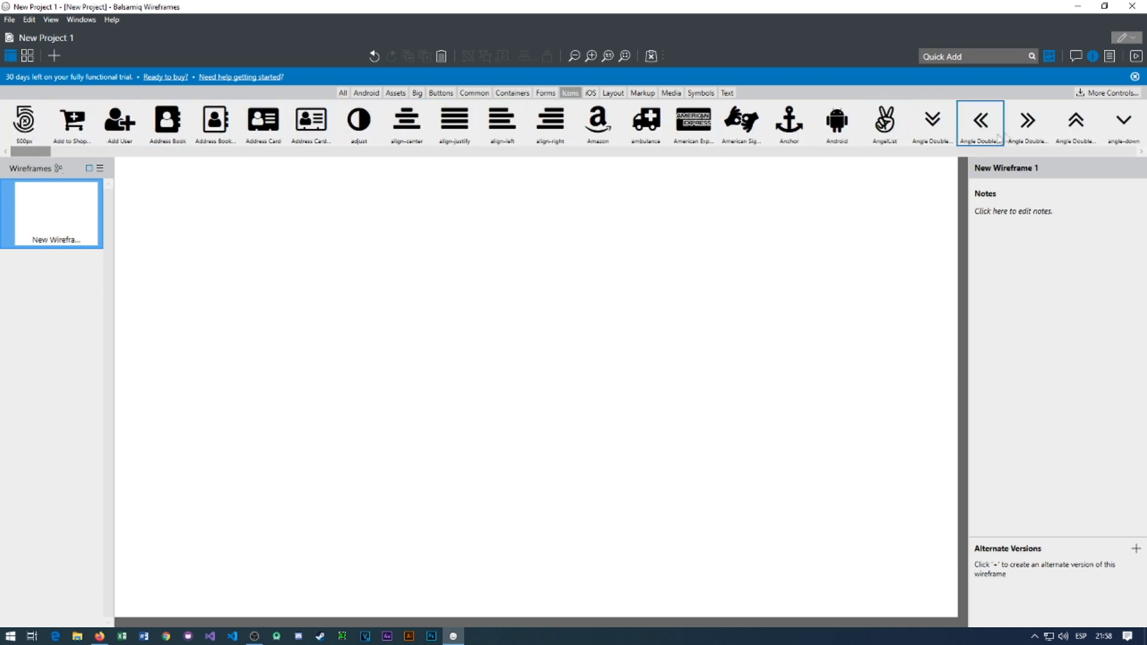
pyautogui.click(1142, 151)
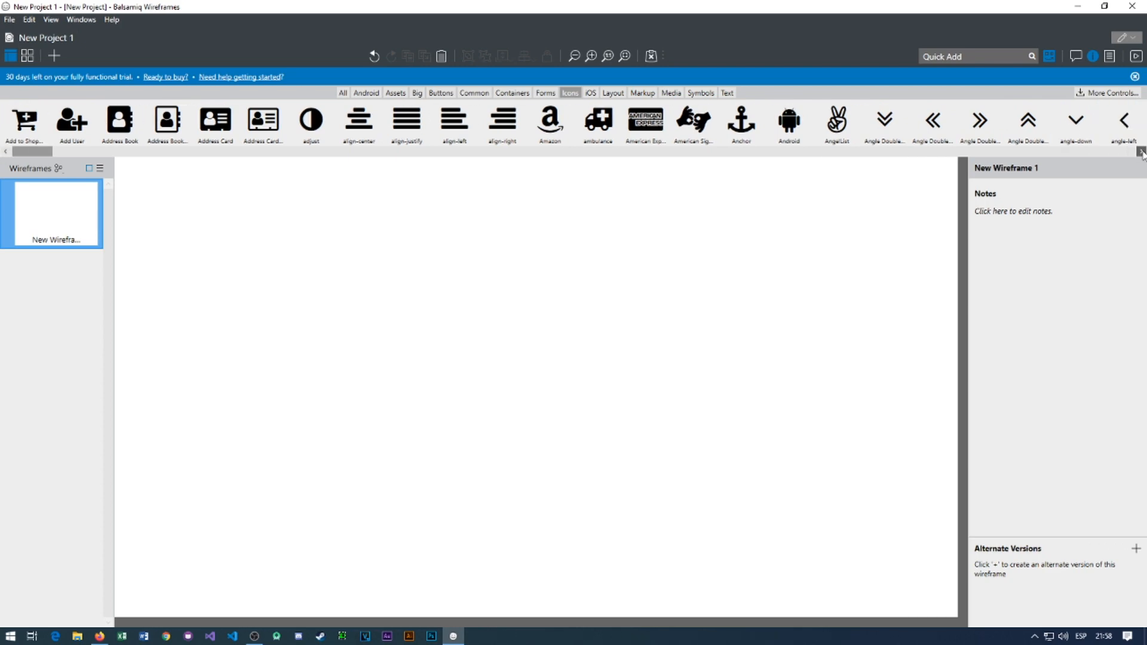
pyautogui.click(1141, 152)
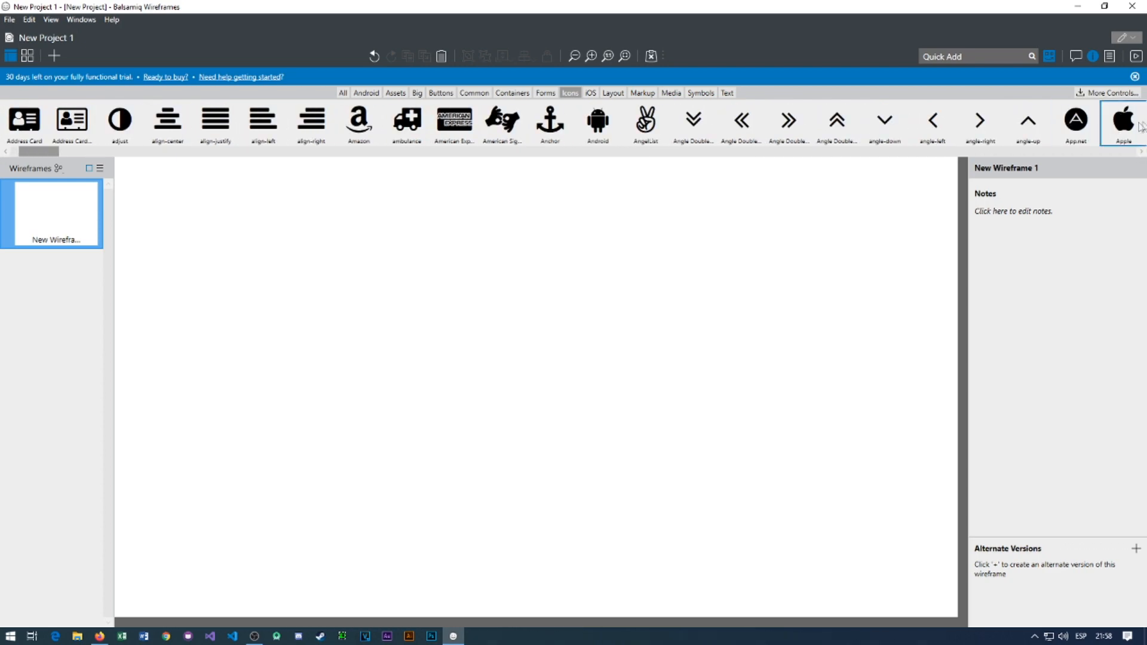
pyautogui.click(1141, 151)
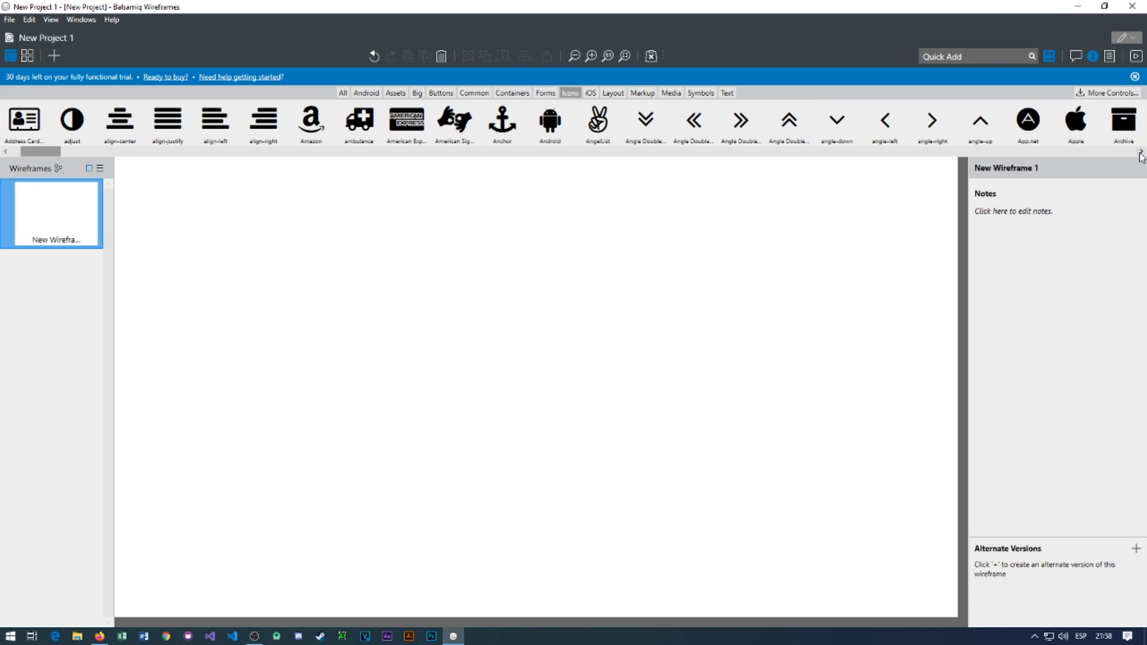
pyautogui.click(1142, 152)
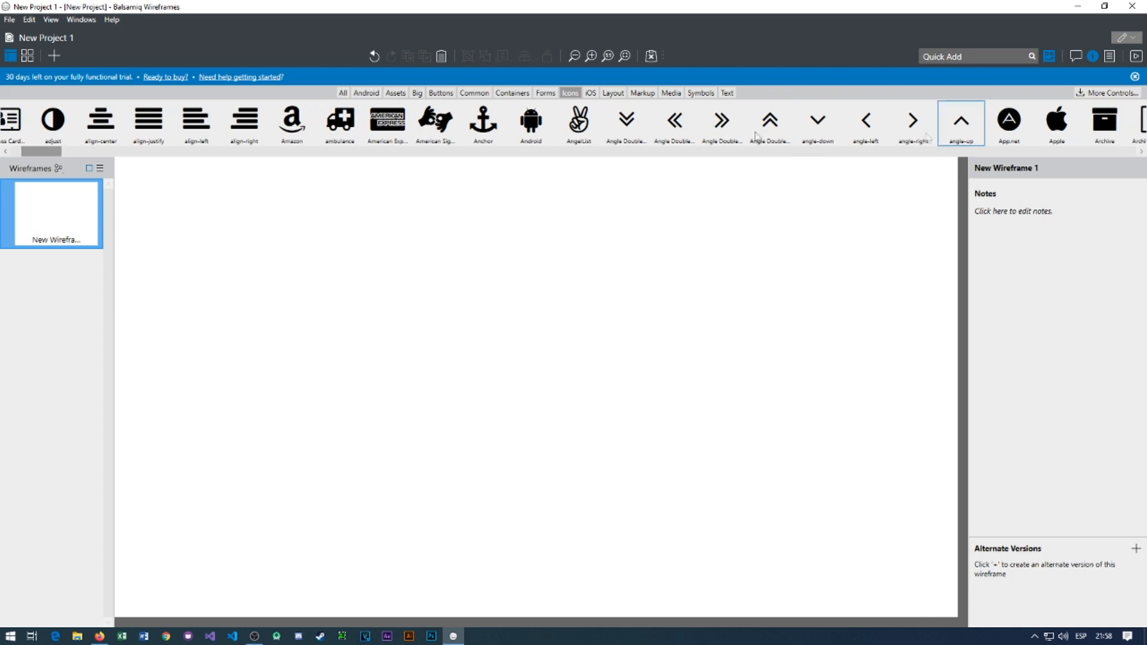
# Examine the controls offered in the UI library's iOS, Layout, Markup, Media, Symbols and Text categories.
pyautogui.click(590, 93)
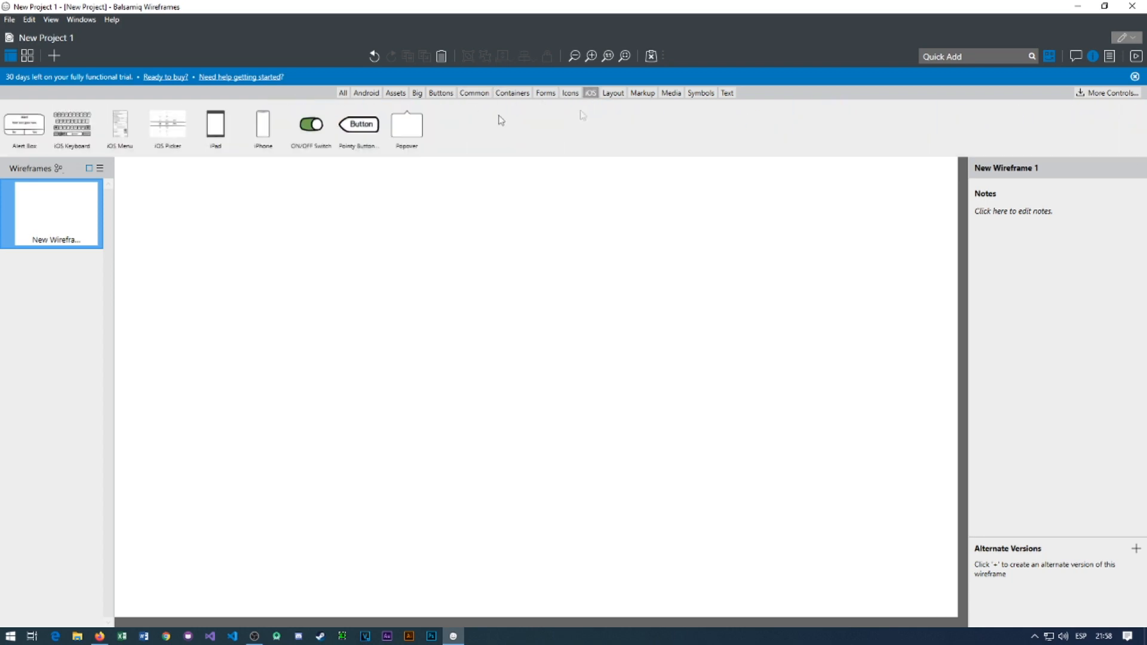
pyautogui.click(622, 95)
pyautogui.click(640, 96)
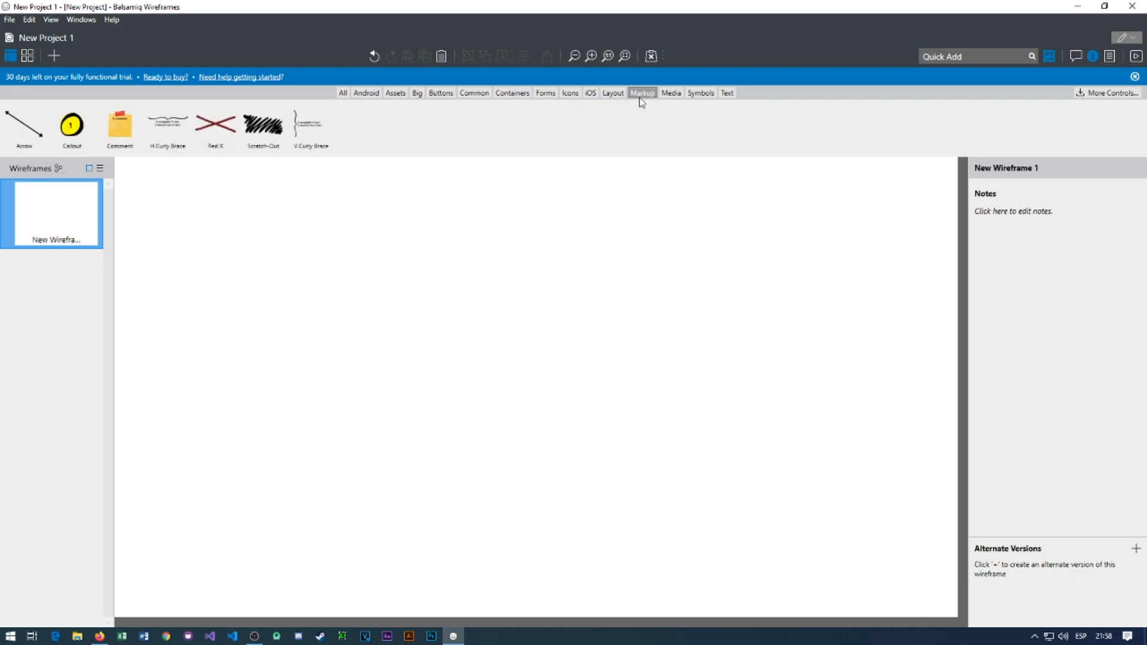
pyautogui.click(671, 93)
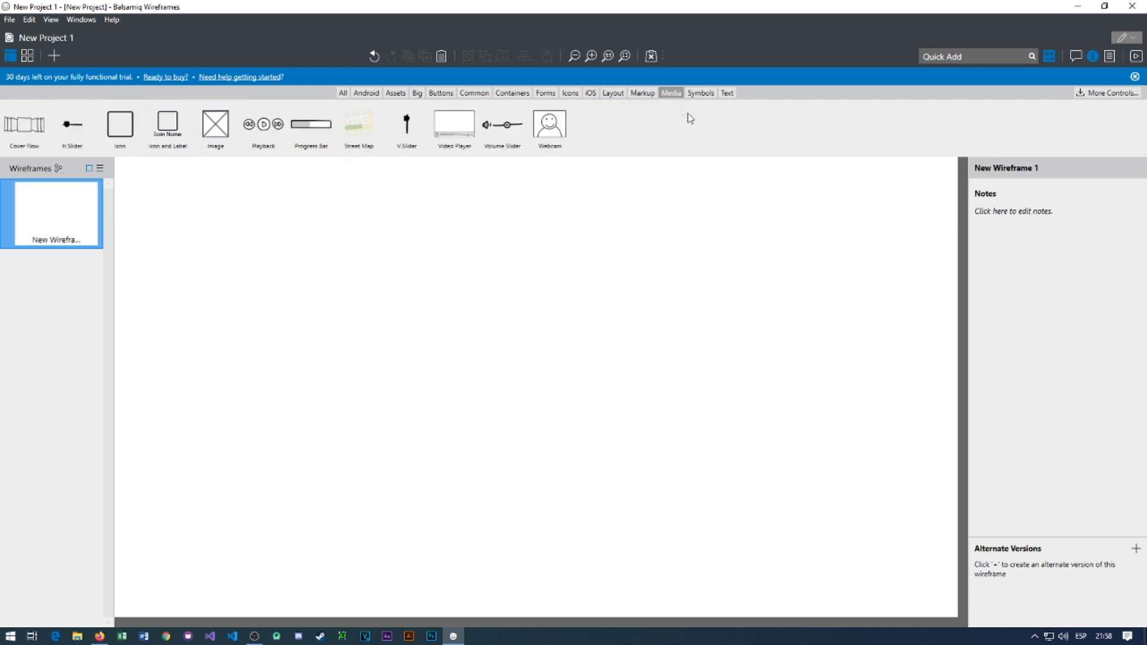
pyautogui.click(700, 94)
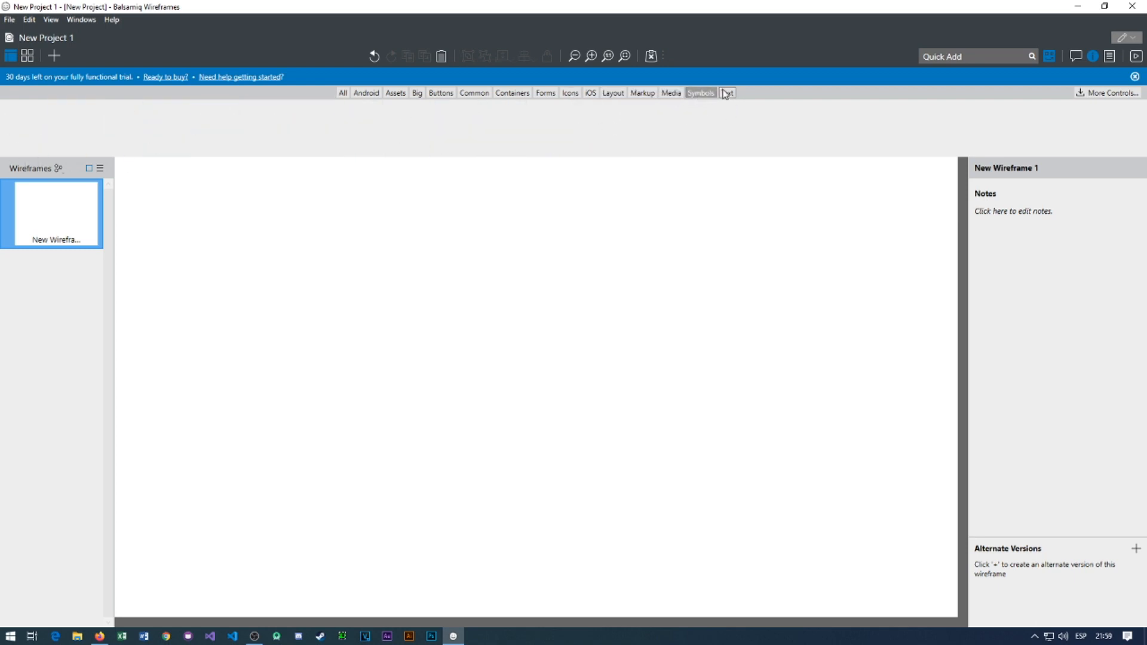
pyautogui.click(730, 94)
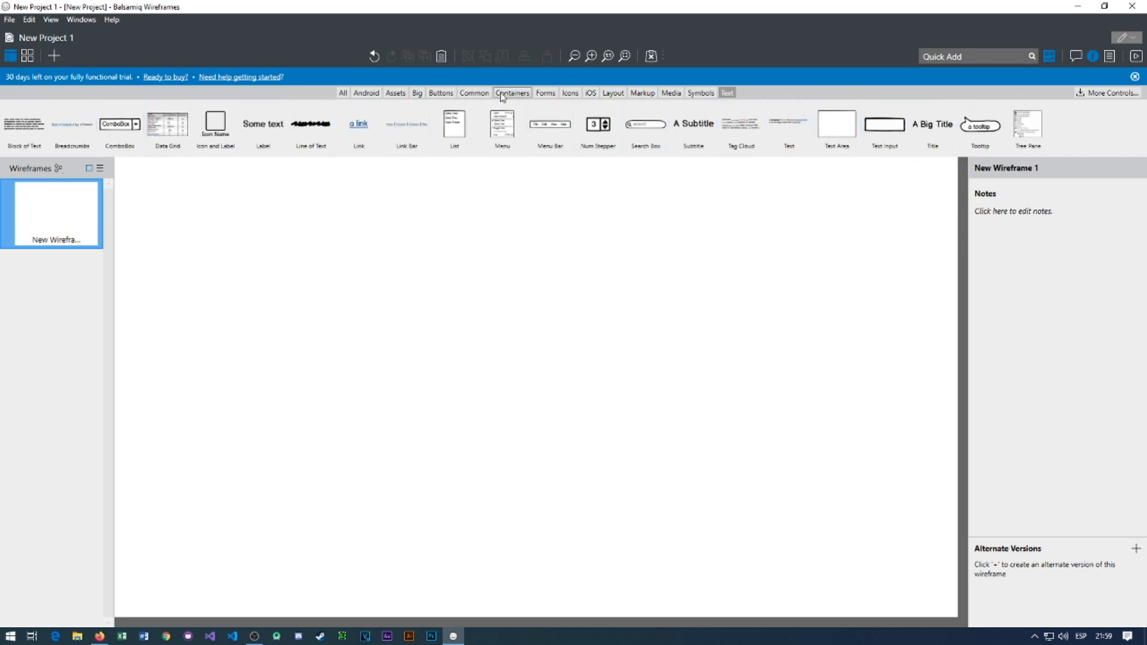
# Try placing an iPhone container on the wireframe, and delete it.
pyautogui.click(519, 94)
pyautogui.moveTo(177, 145); pyautogui.dragTo(229, 251)
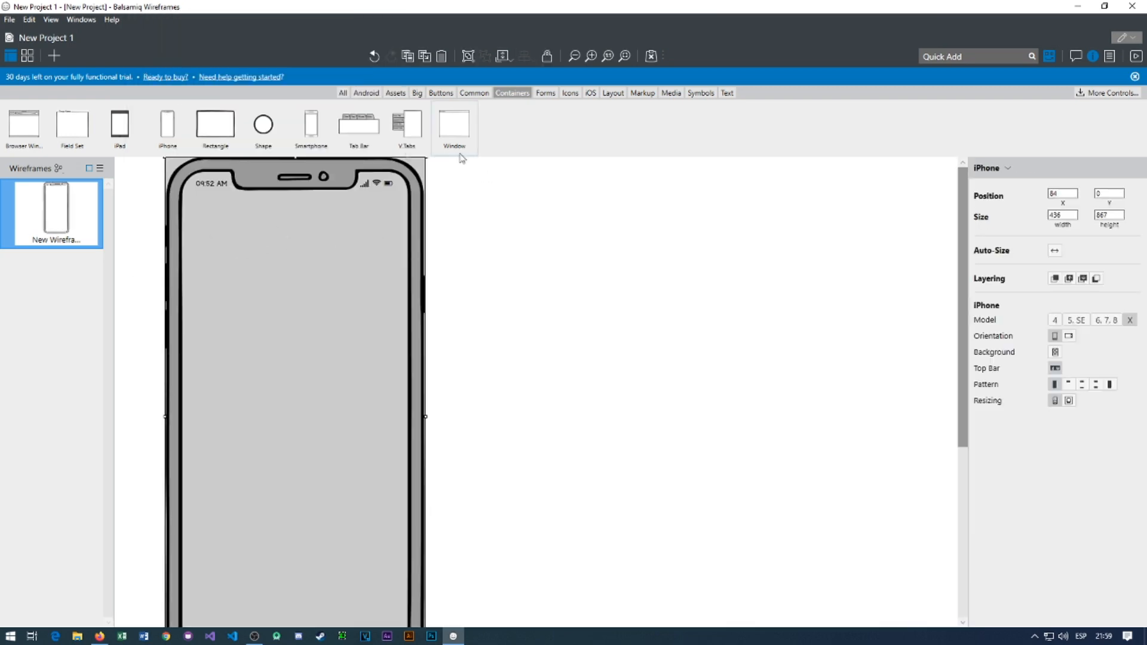
pyautogui.press('Delete')
# Place an Android Smartphone frame in the middle of the wireframe, at about X 427, Y 17.
pyautogui.click(366, 93)
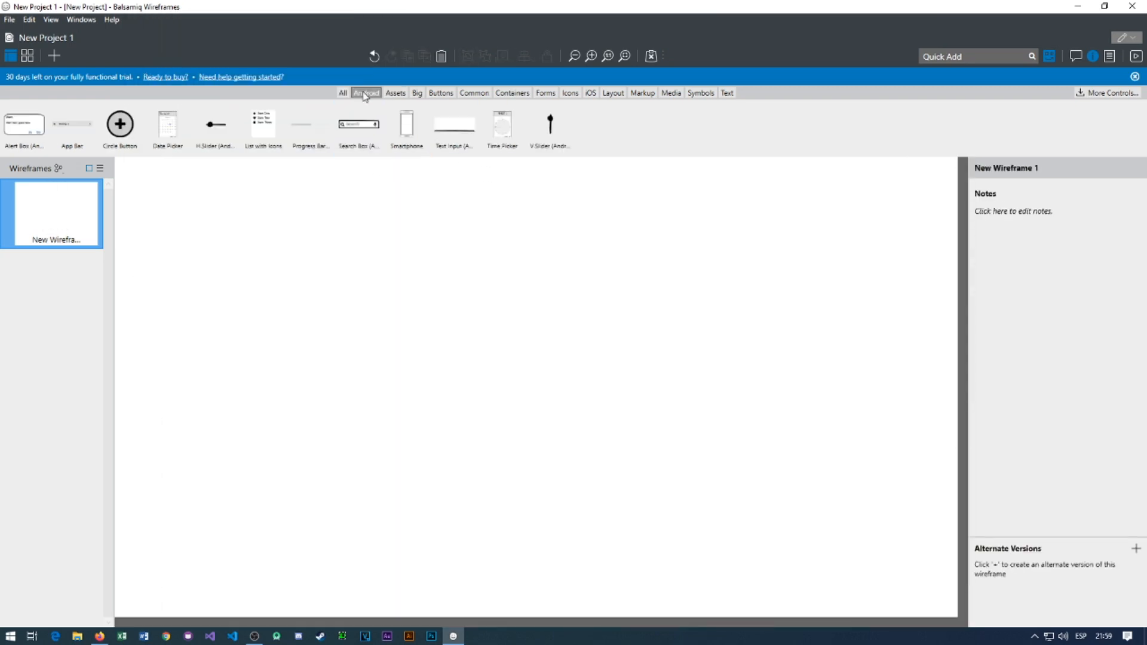
pyautogui.moveTo(409, 143); pyautogui.dragTo(541, 351)
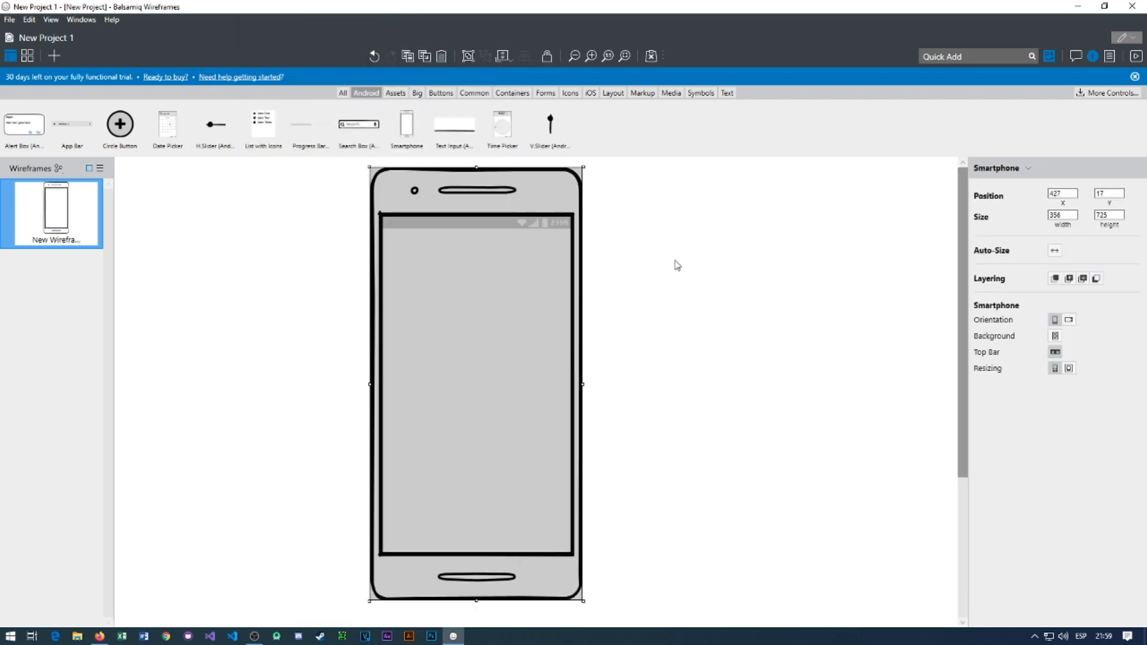
pyautogui.click(677, 263)
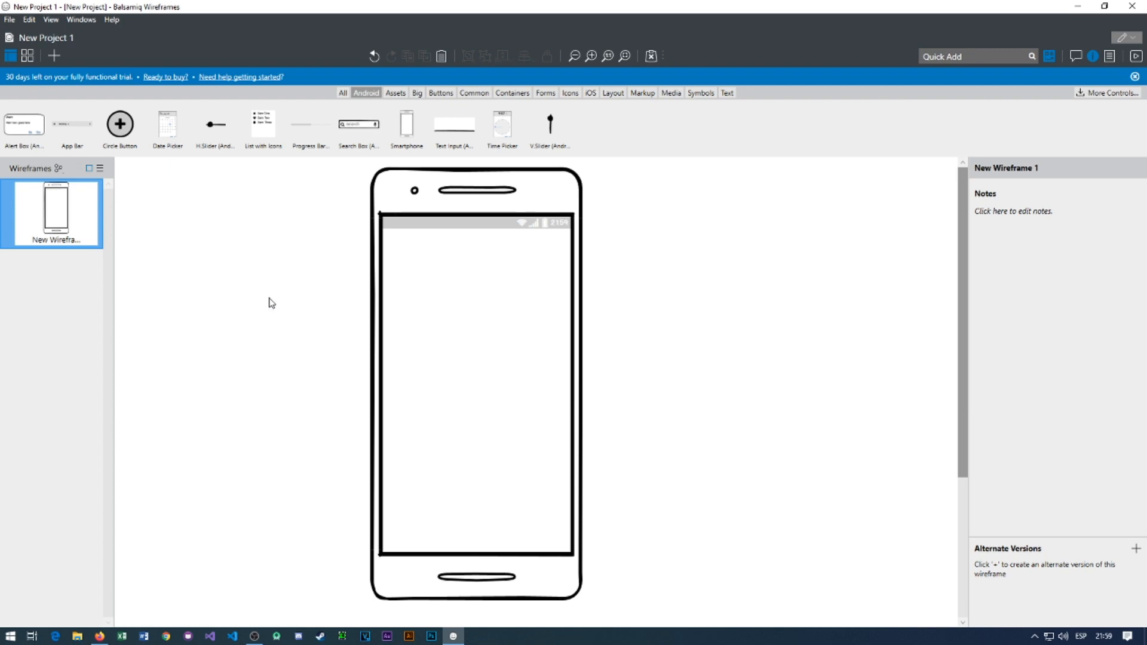
# Search for "la", add a Label and position it near the upper-left corner of the phone's screen, at about X 475, Y 129.
pyautogui.click(957, 53)
pyautogui.write('la')
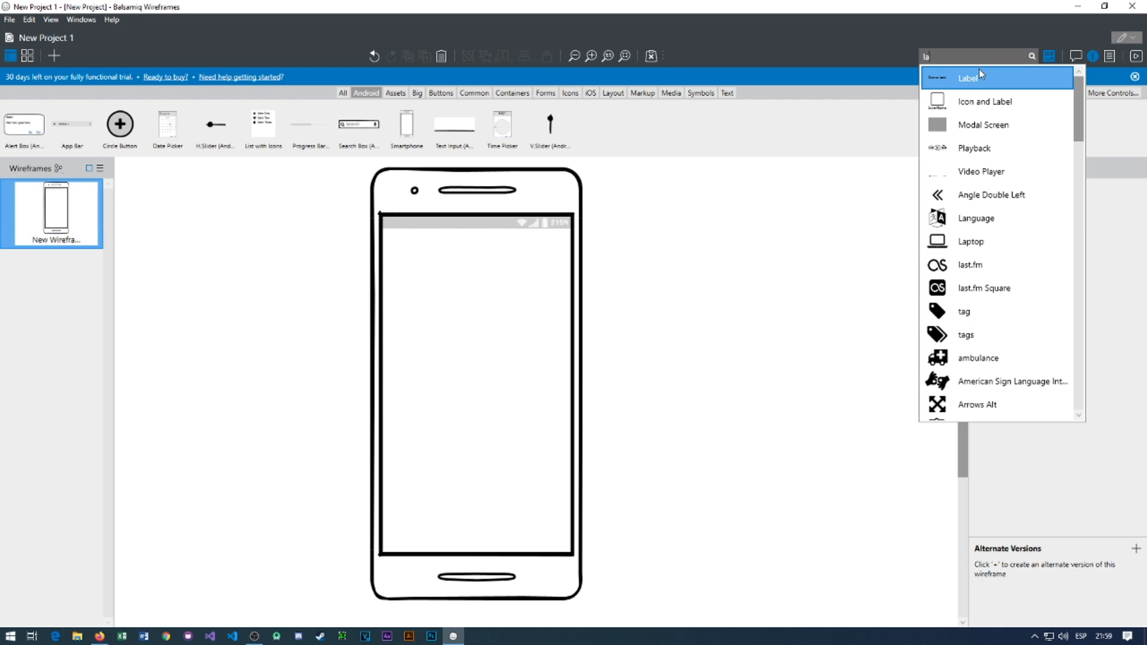
pyautogui.click(978, 70)
pyautogui.moveTo(163, 200); pyautogui.dragTo(417, 246)
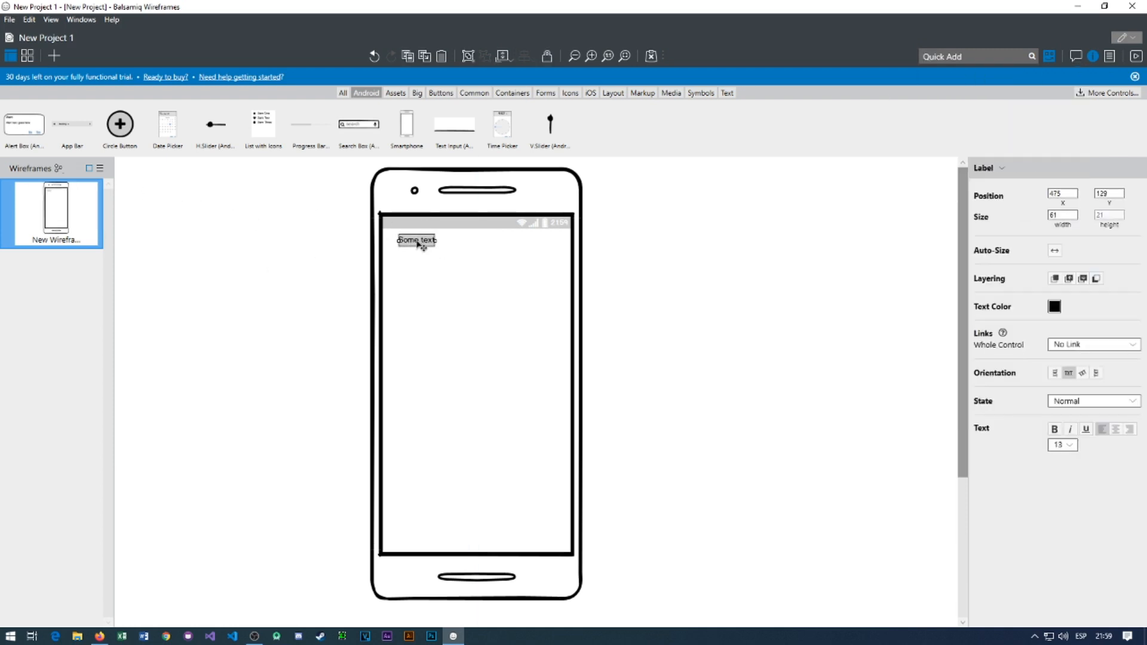
# Change the label's text to "OneCero" and set its font size to 20.
pyautogui.doubleClick(423, 248)
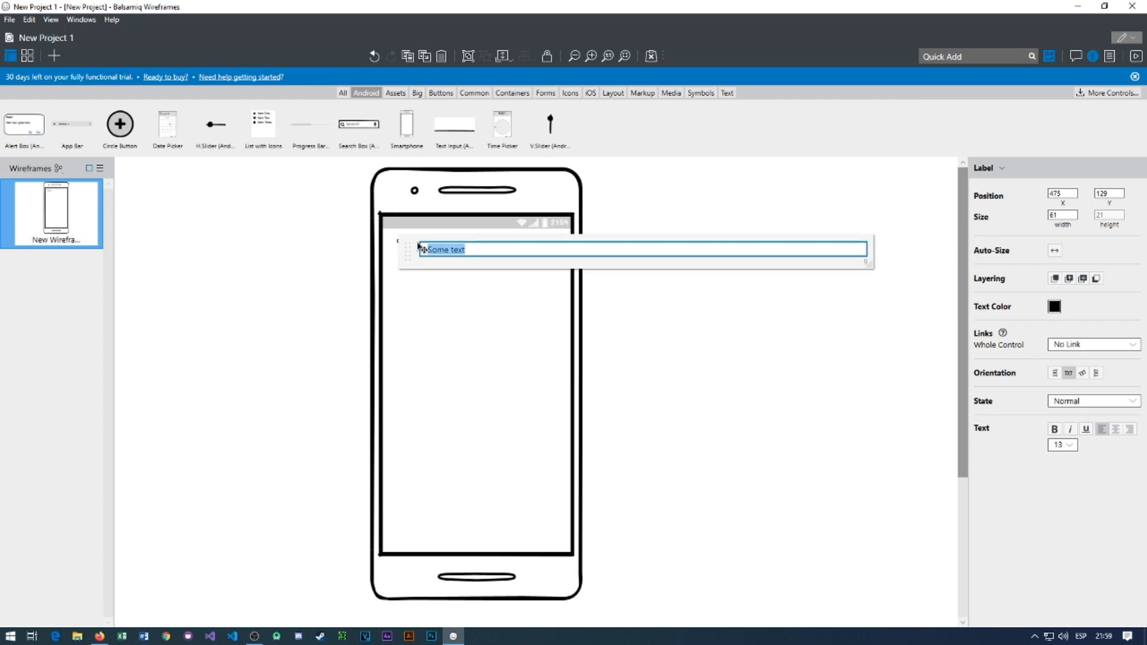
pyautogui.write('One')
pyautogui.write('Ceo')
pyautogui.write('o')
pyautogui.press('Return')
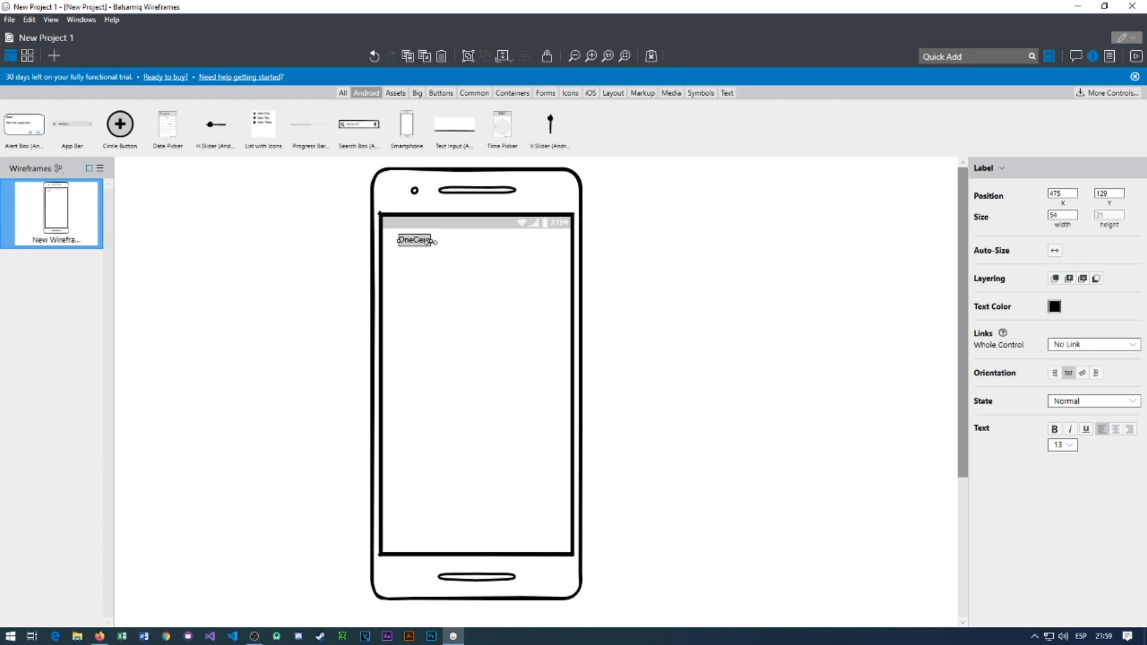
pyautogui.click(1069, 447)
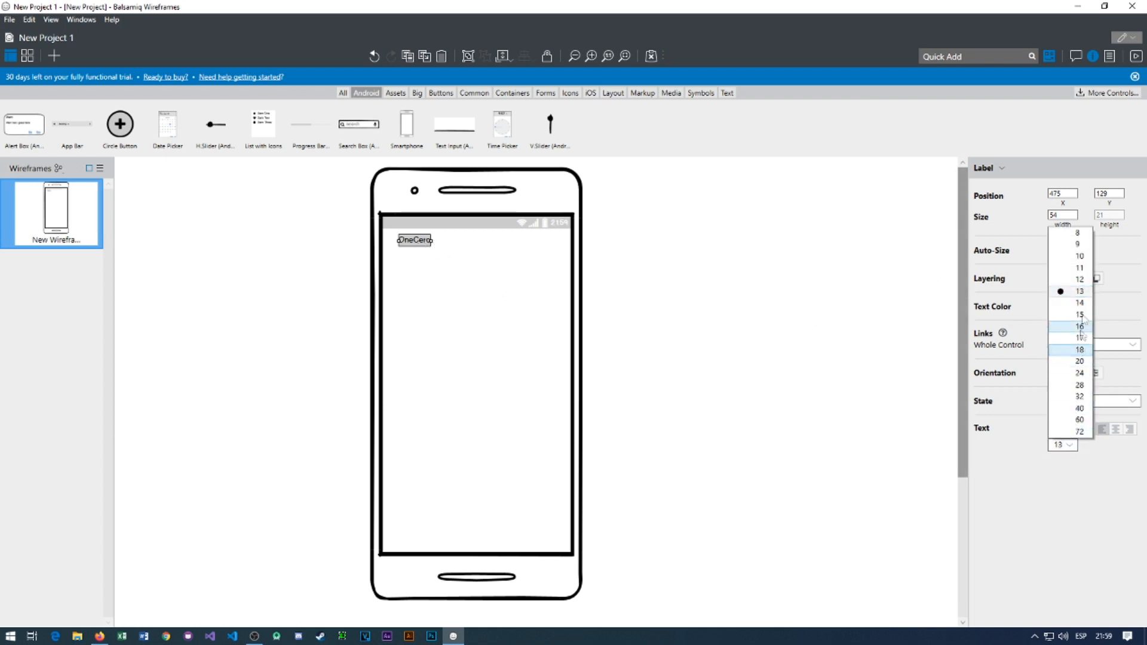
pyautogui.click(1070, 358)
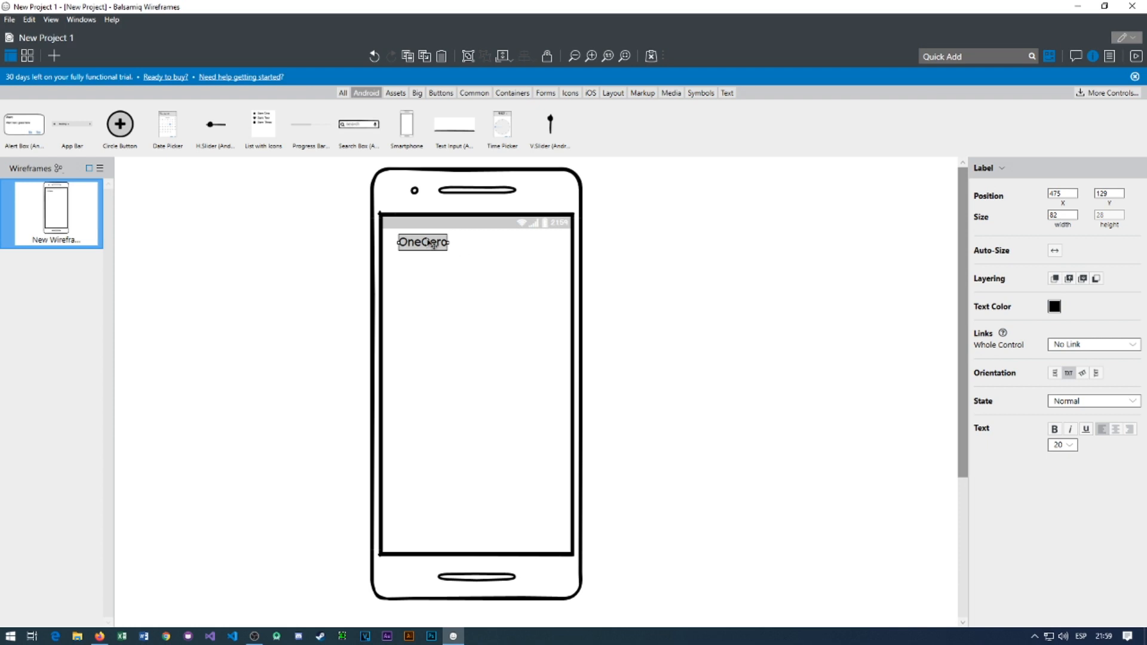
# Move the OneCero label into the upper-left corner of the phone's screen, at about X 450, Y 122.
pyautogui.moveTo(427, 245); pyautogui.dragTo(411, 238)
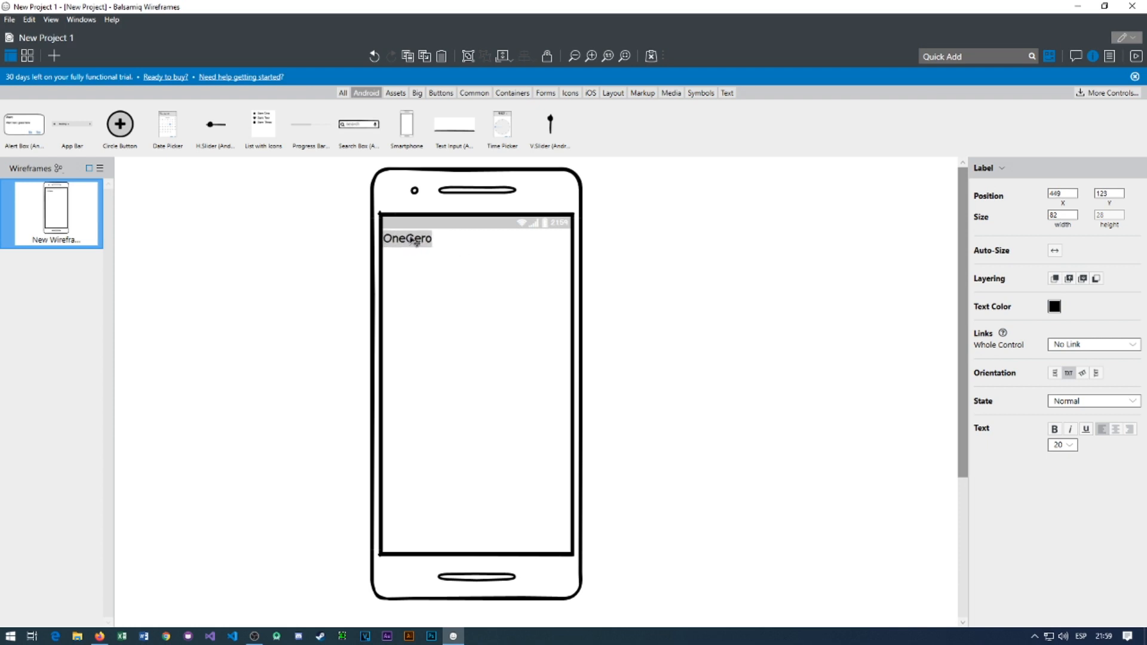
pyautogui.moveTo(411, 239); pyautogui.dragTo(411, 241)
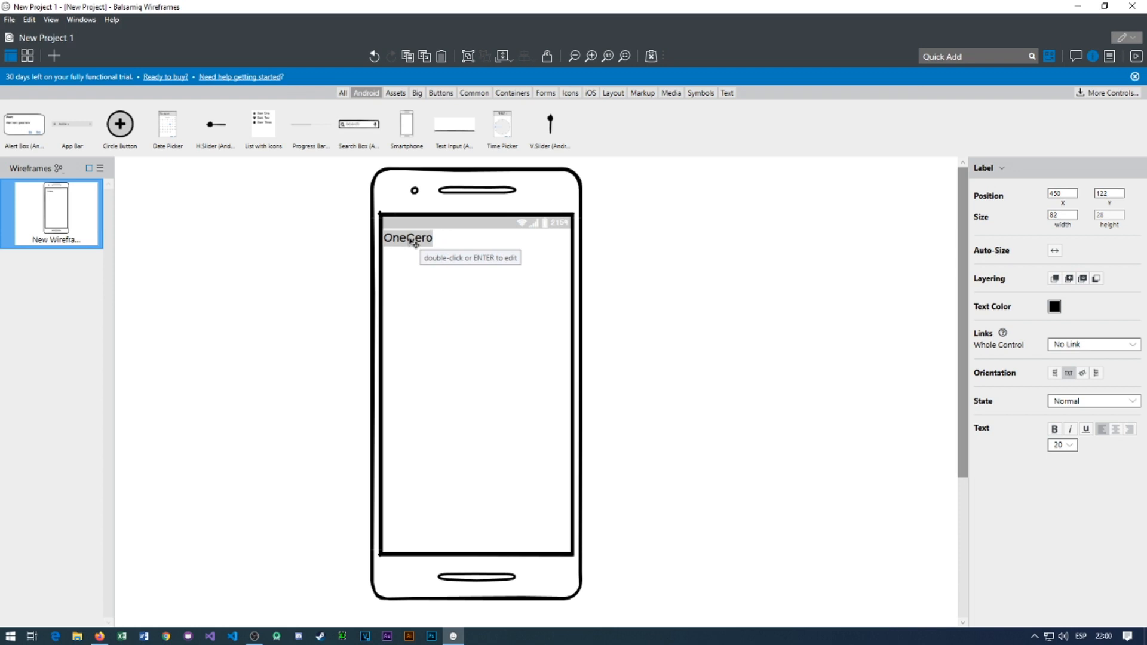
pyautogui.click(699, 281)
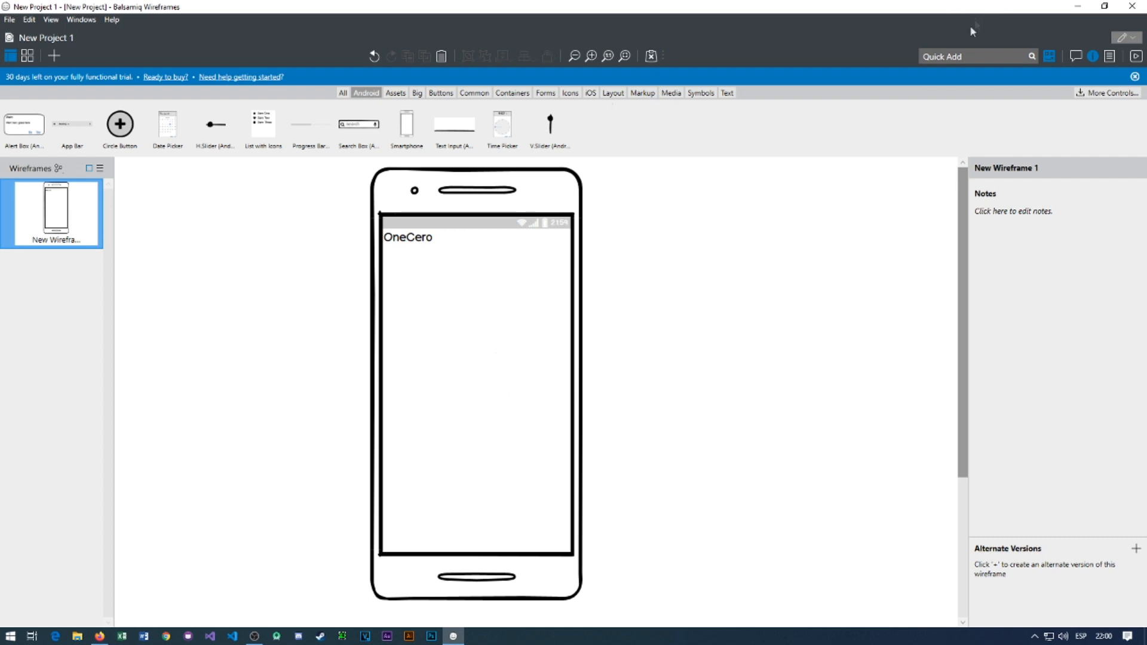
# Search for "te", add a Text Area and place it below the OneCero label, at about X 456, Y 149.
pyautogui.click(993, 56)
pyautogui.write('te')
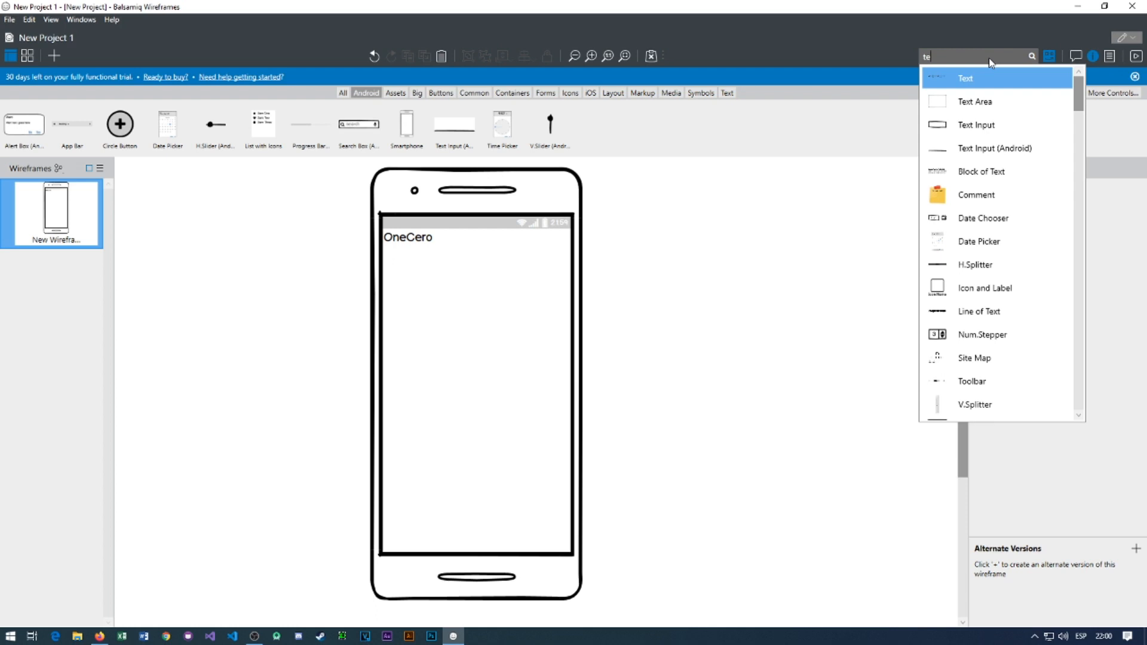
pyautogui.click(996, 101)
pyautogui.moveTo(225, 225); pyautogui.dragTo(474, 291)
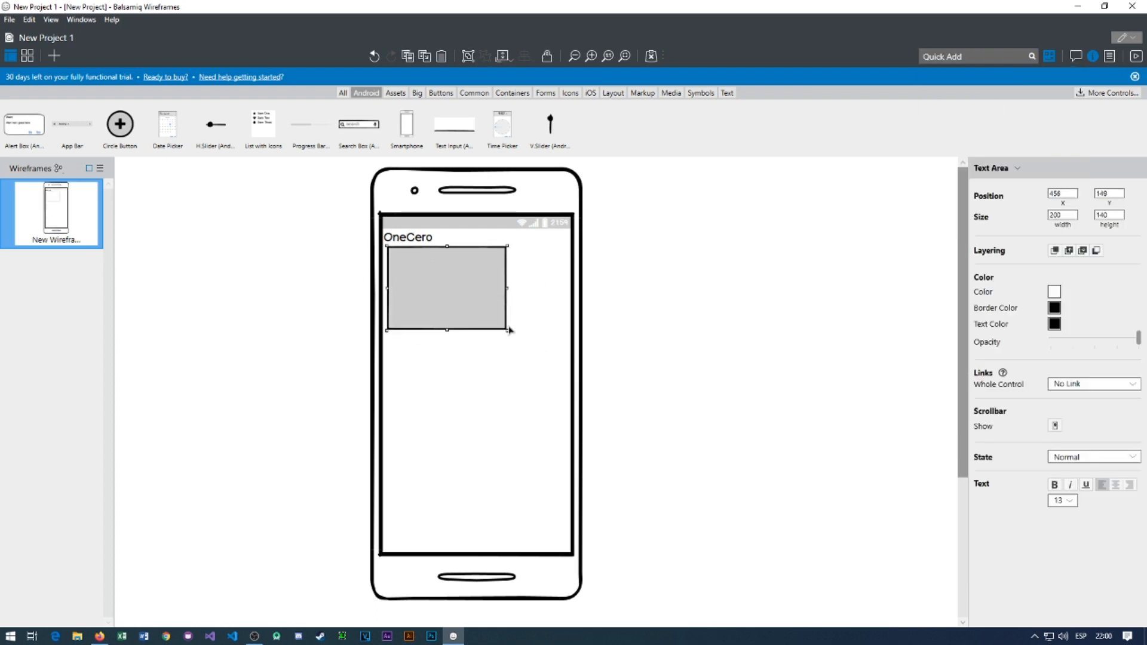
pyautogui.moveTo(509, 333); pyautogui.dragTo(574, 288)
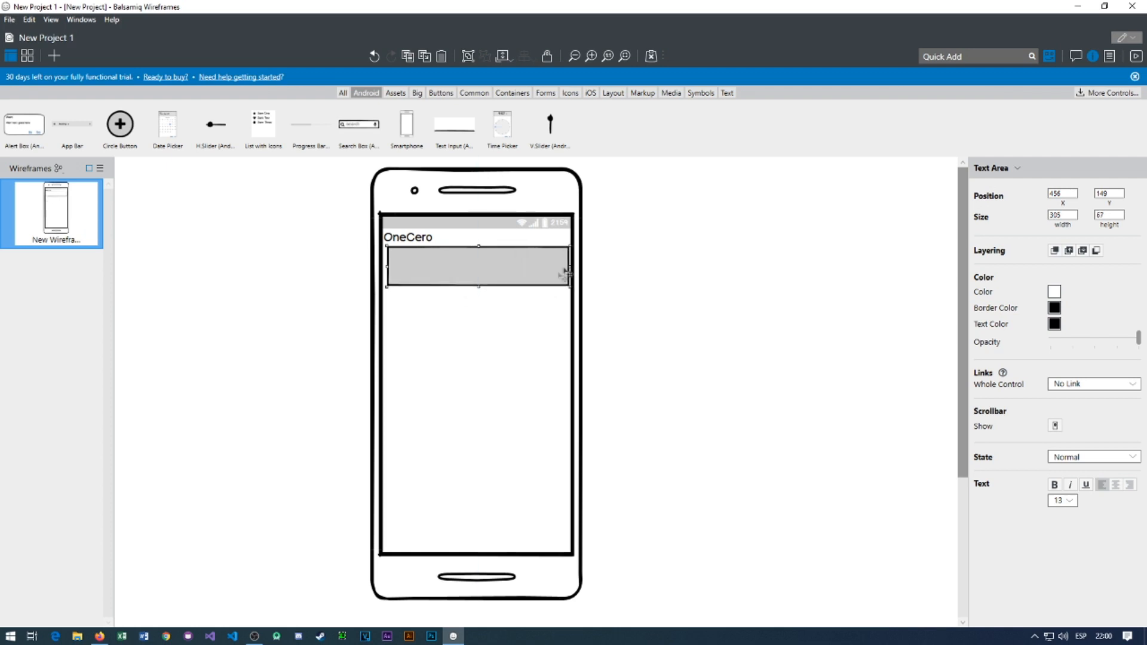
pyautogui.moveTo(568, 291); pyautogui.dragTo(570, 293)
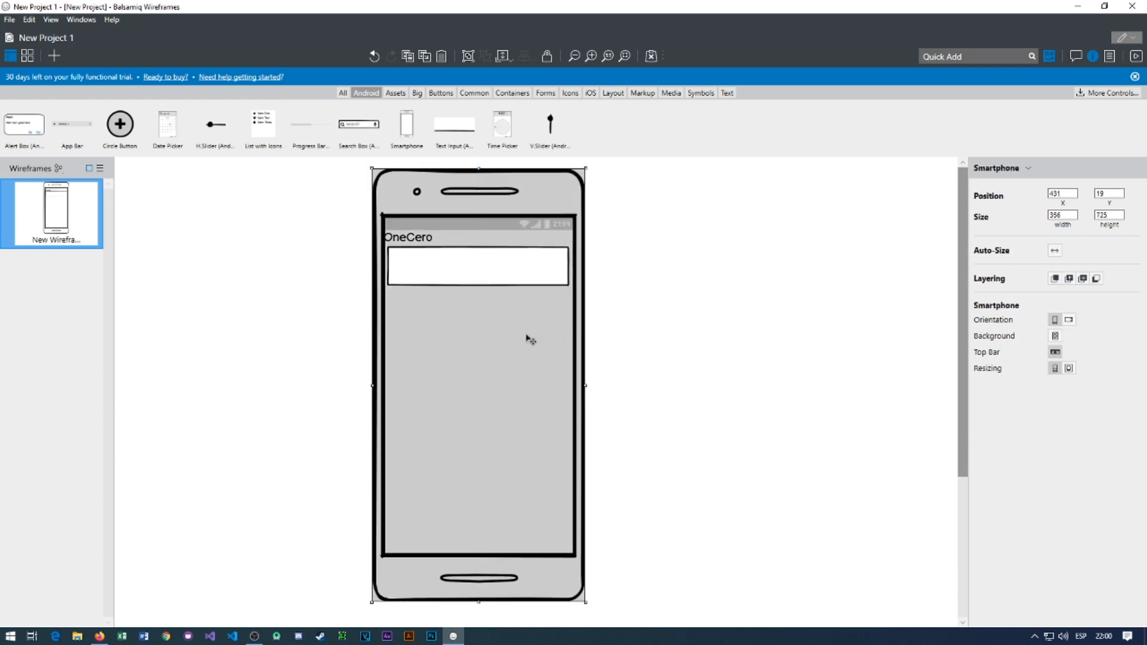
pyautogui.click(605, 247)
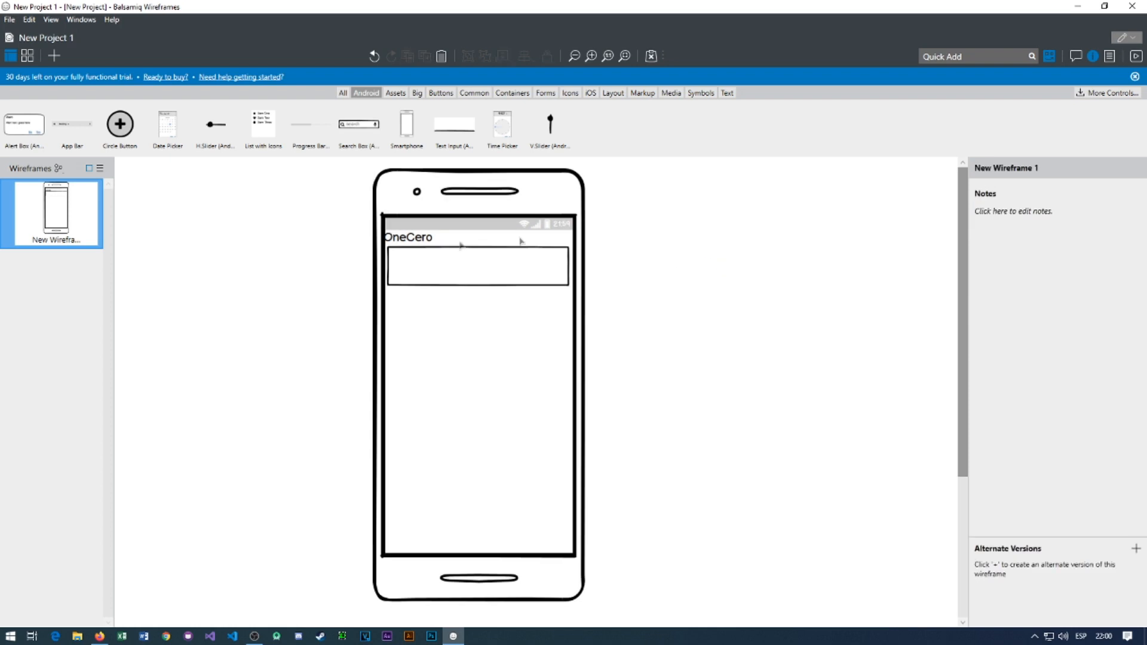
pyautogui.click(457, 280)
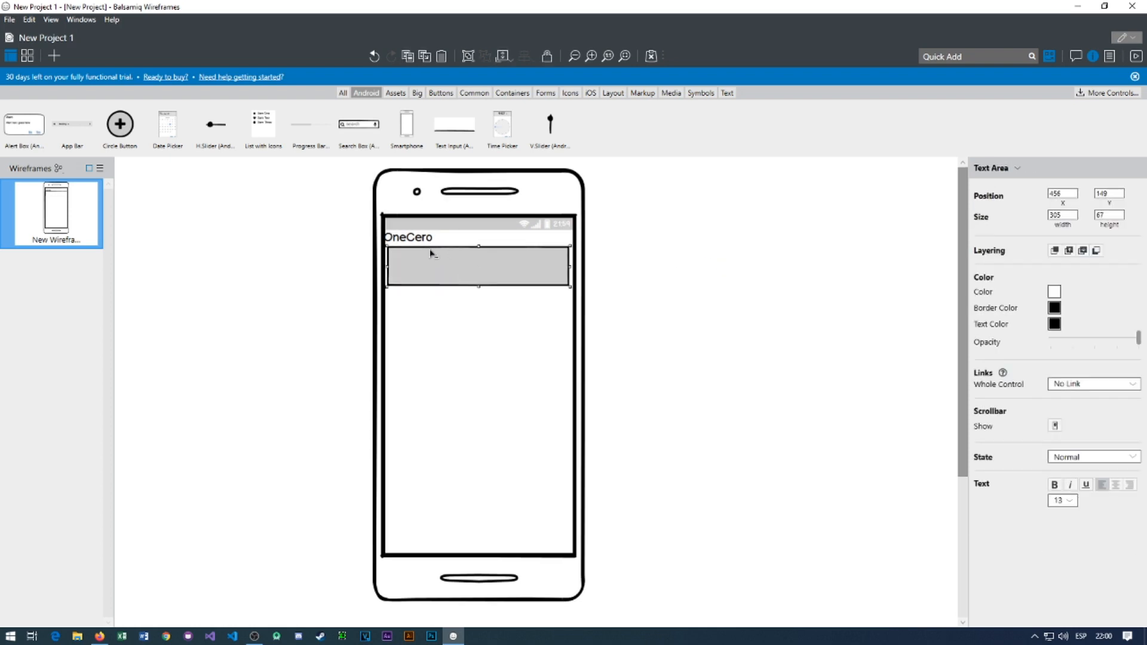
pyautogui.hotkey('ctrl', 'z')
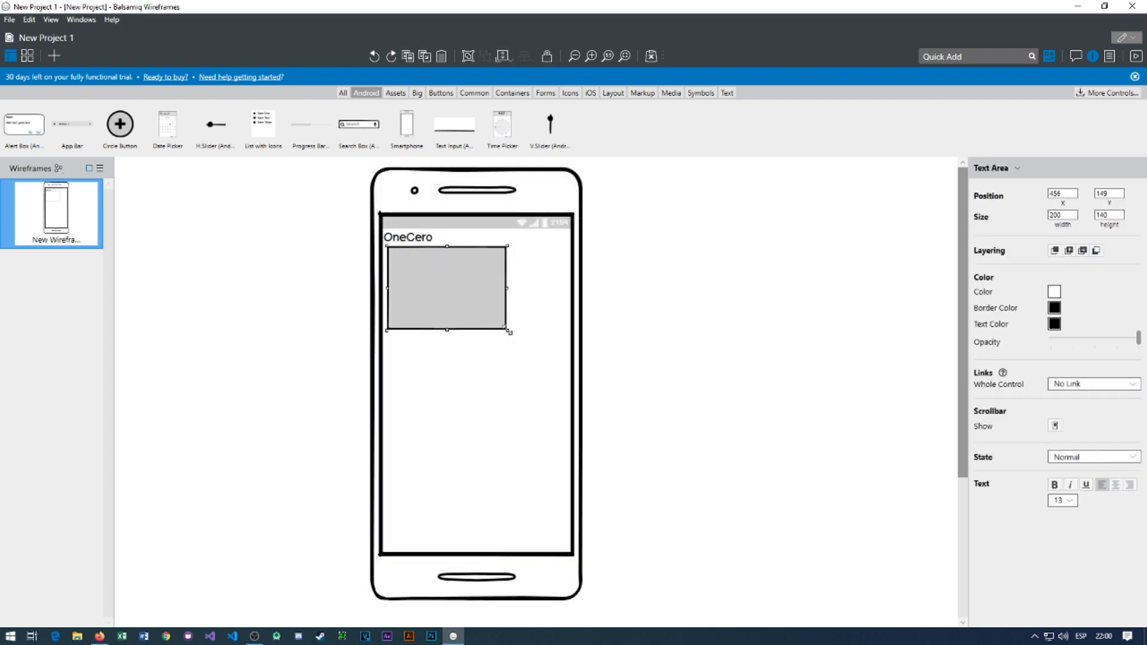
# Resize the text area into a wide, flat box spanning almost the full width of the phone's screen.
pyautogui.moveTo(510, 332); pyautogui.dragTo(566, 281)
pyautogui.click(321, 372)
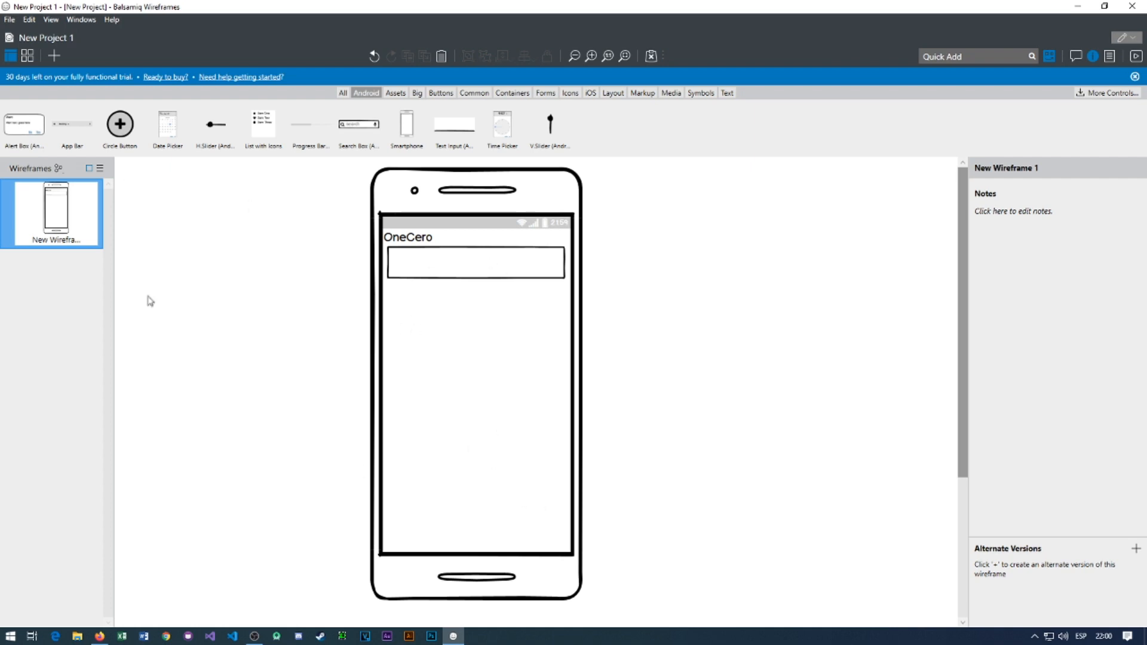
# Search for "but", add a Button and place it below the text area, at about X 469, Y 257.
pyautogui.click(975, 57)
pyautogui.write('but')
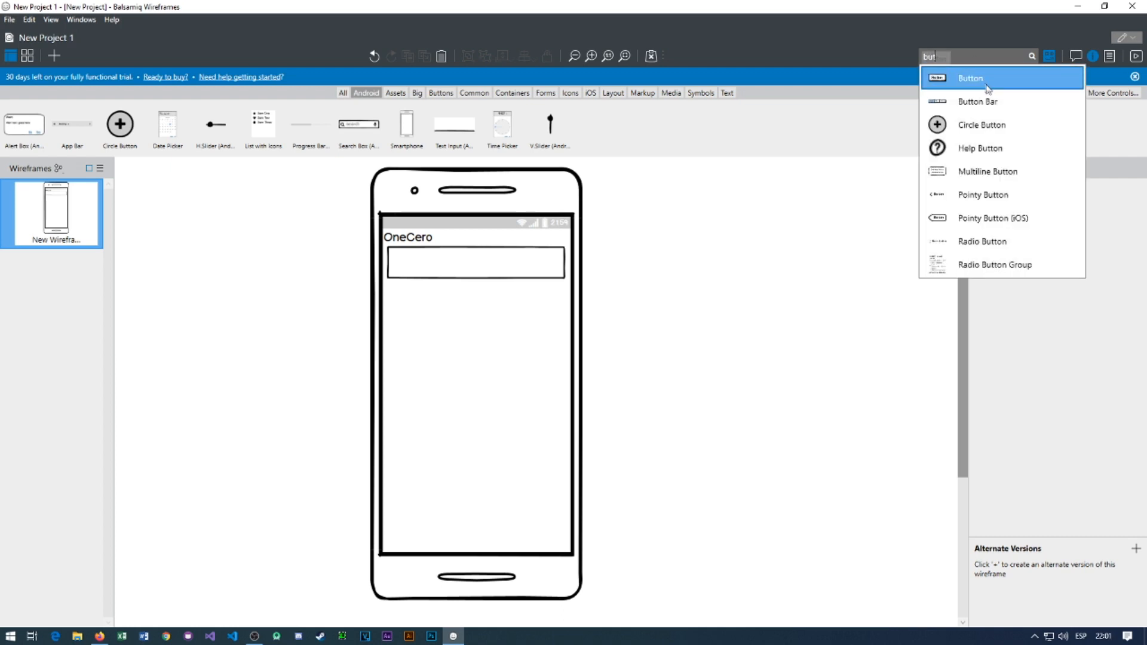
pyautogui.press('Return')
pyautogui.moveTo(164, 200); pyautogui.dragTo(399, 321)
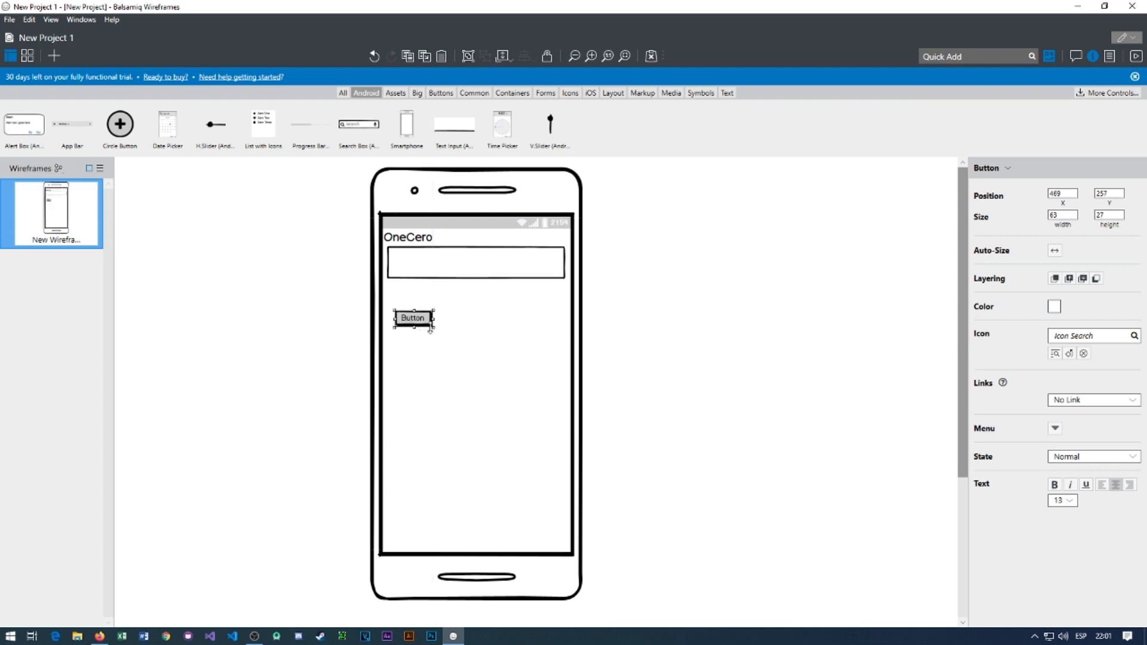
pyautogui.click(436, 332)
pyautogui.click(418, 326)
pyautogui.write('android studio unit converter')
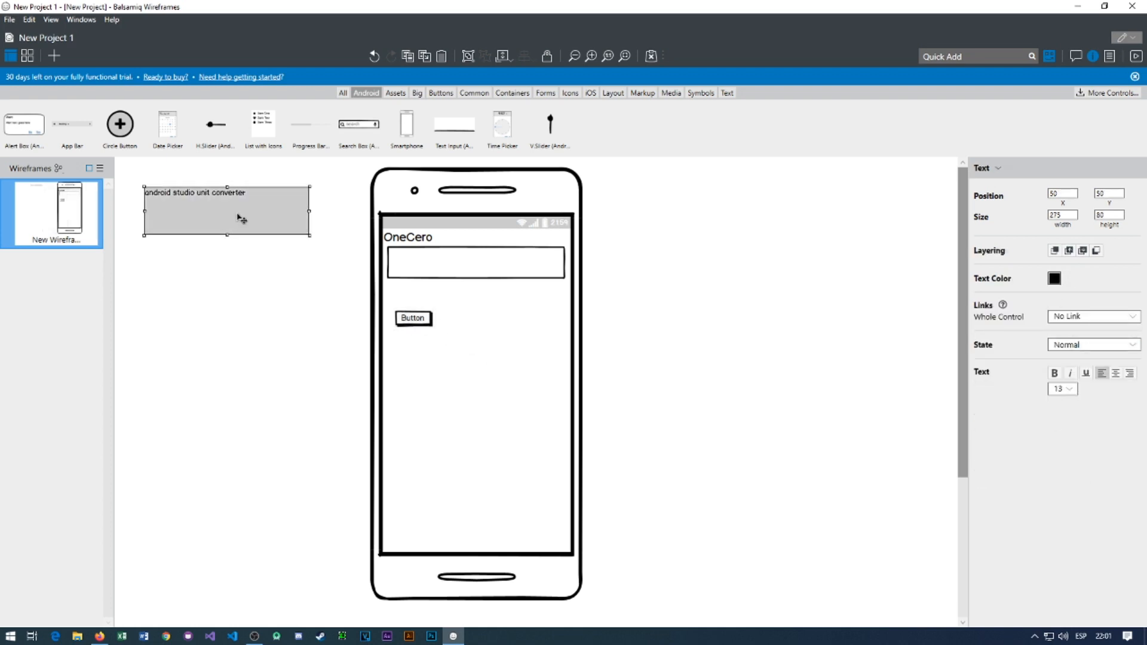
pyautogui.hotkey('ctrl', 'z')
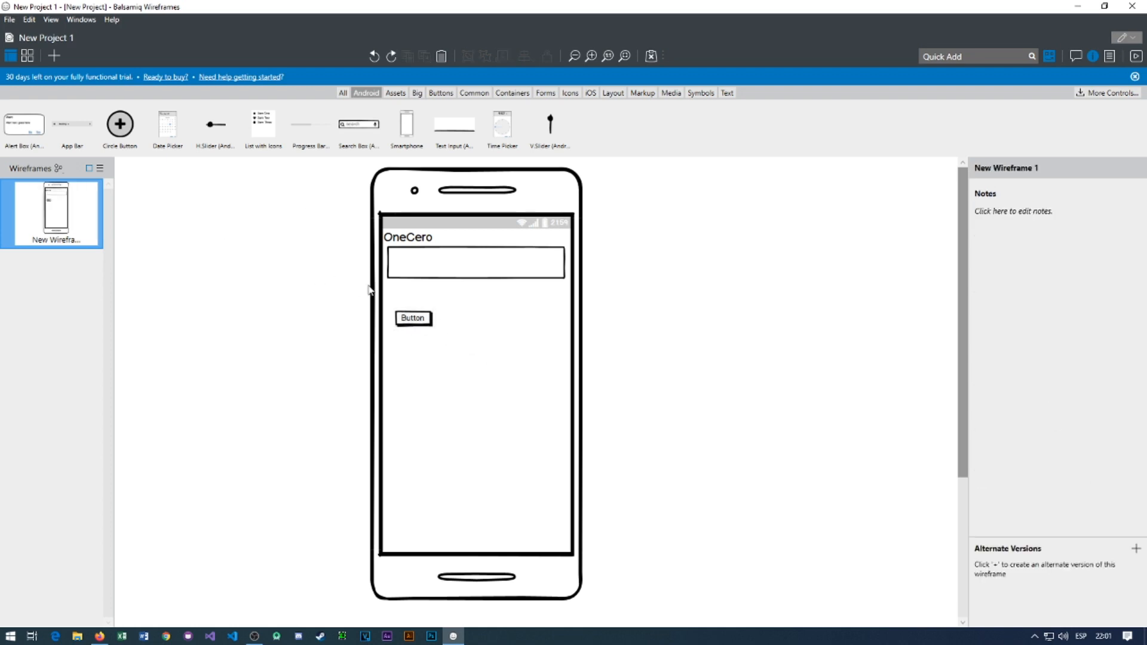
# Duplicate the button three times to form a horizontal row of four buttons at Y 257.
pyautogui.click(422, 318)
pyautogui.moveTo(422, 327); pyautogui.dragTo(534, 327)
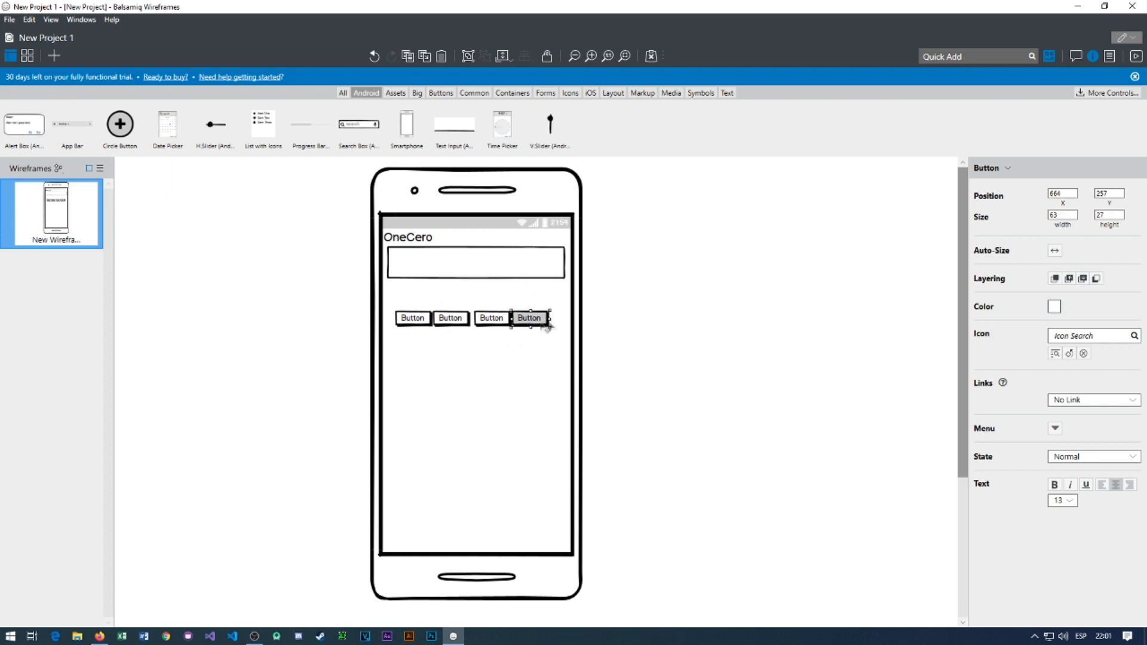
pyautogui.click(425, 357)
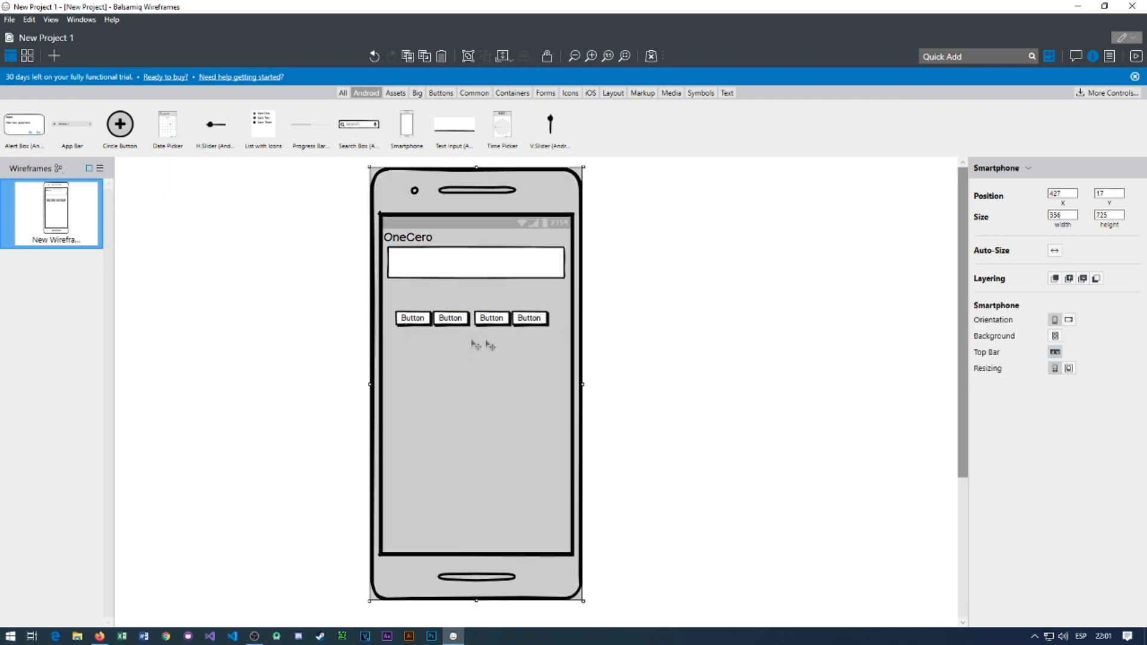
# Line up the first button with the text area's left edge and move the other three side by side against it.
pyautogui.moveTo(407, 321); pyautogui.dragTo(401, 324)
pyautogui.click(431, 366)
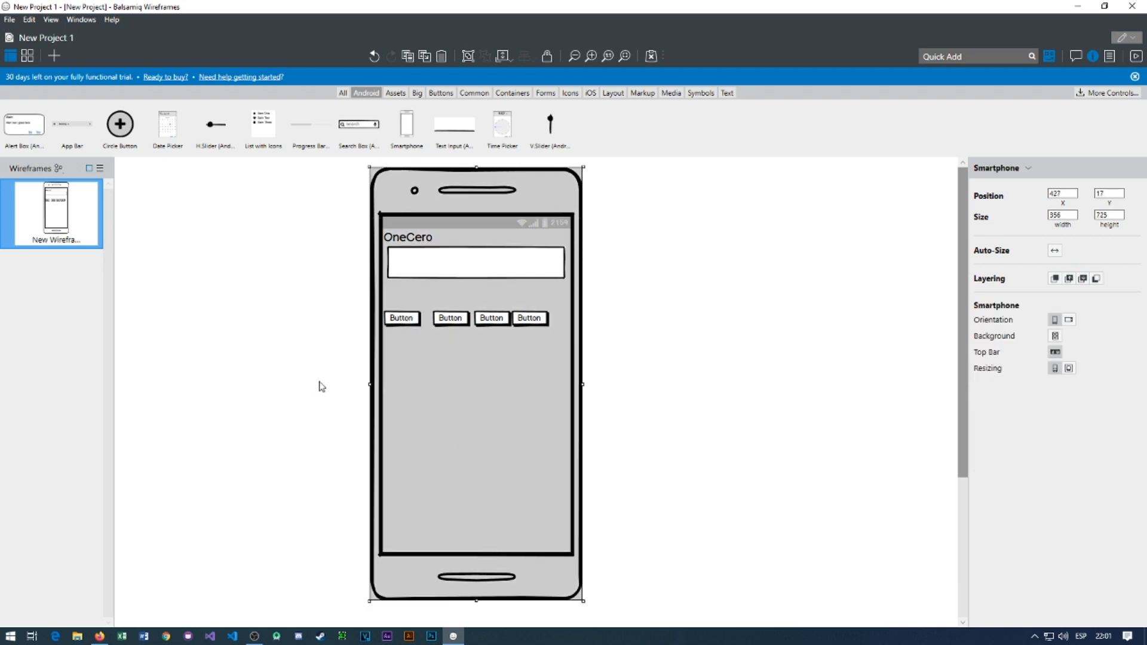
pyautogui.moveTo(403, 322); pyautogui.dragTo(412, 323)
pyautogui.click(445, 321)
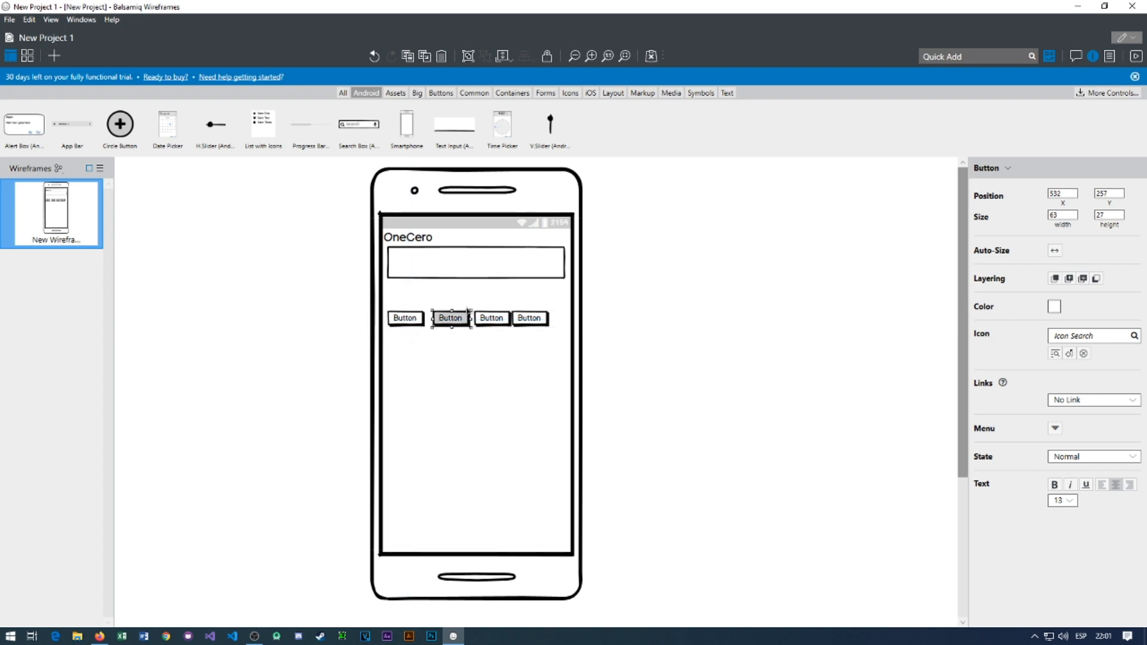
pyautogui.moveTo(447, 327); pyautogui.dragTo(508, 324)
# Resize all four buttons together to about 299 × 38 so the row matches the text area's width.
pyautogui.click(519, 324)
pyautogui.keyDown('shift'); pyautogui.click(480, 323); pyautogui.keyUp('shift')
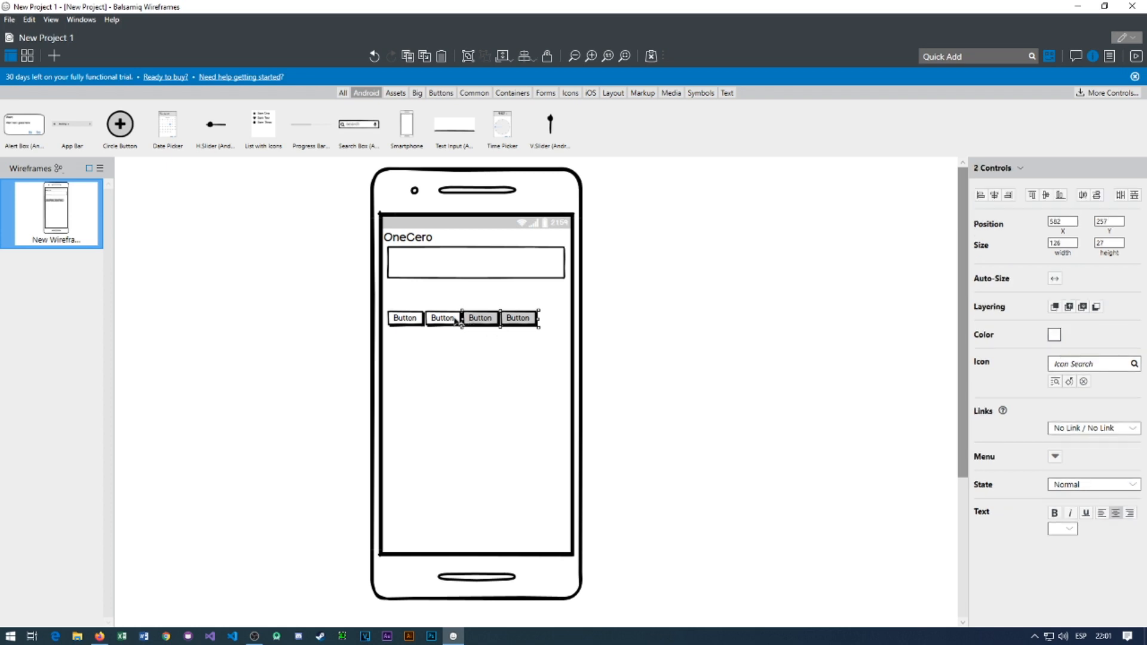
pyautogui.keyDown('shift'); pyautogui.click(444, 323); pyautogui.keyUp('shift')
pyautogui.keyDown('shift'); pyautogui.click(418, 323); pyautogui.keyUp('shift')
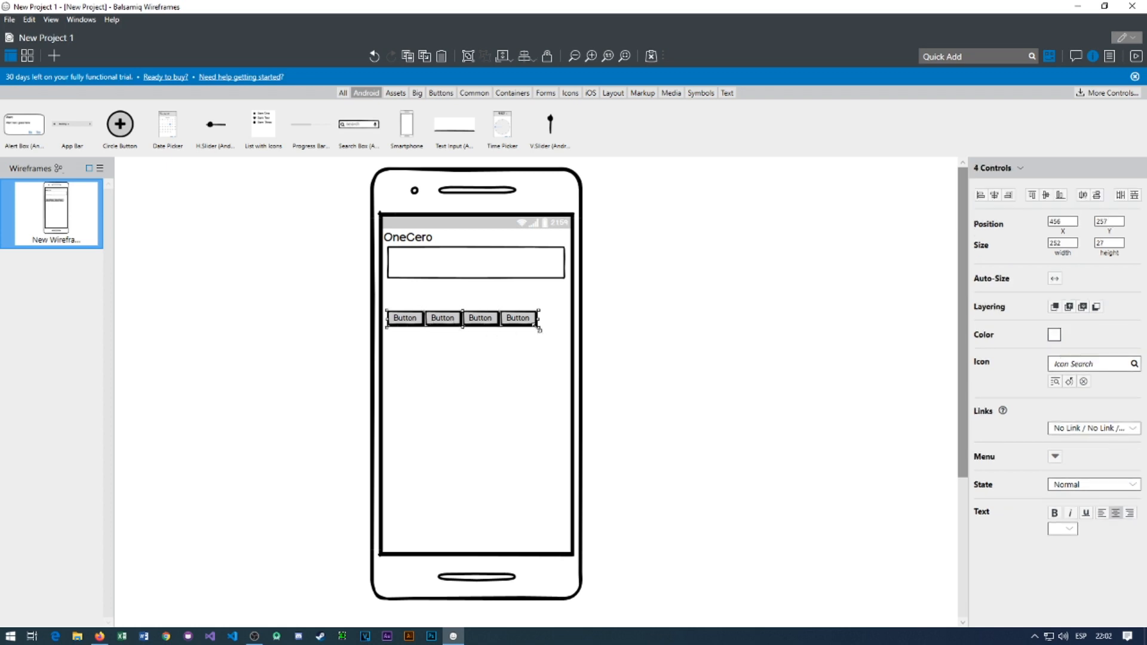
pyautogui.moveTo(540, 330); pyautogui.dragTo(565, 336)
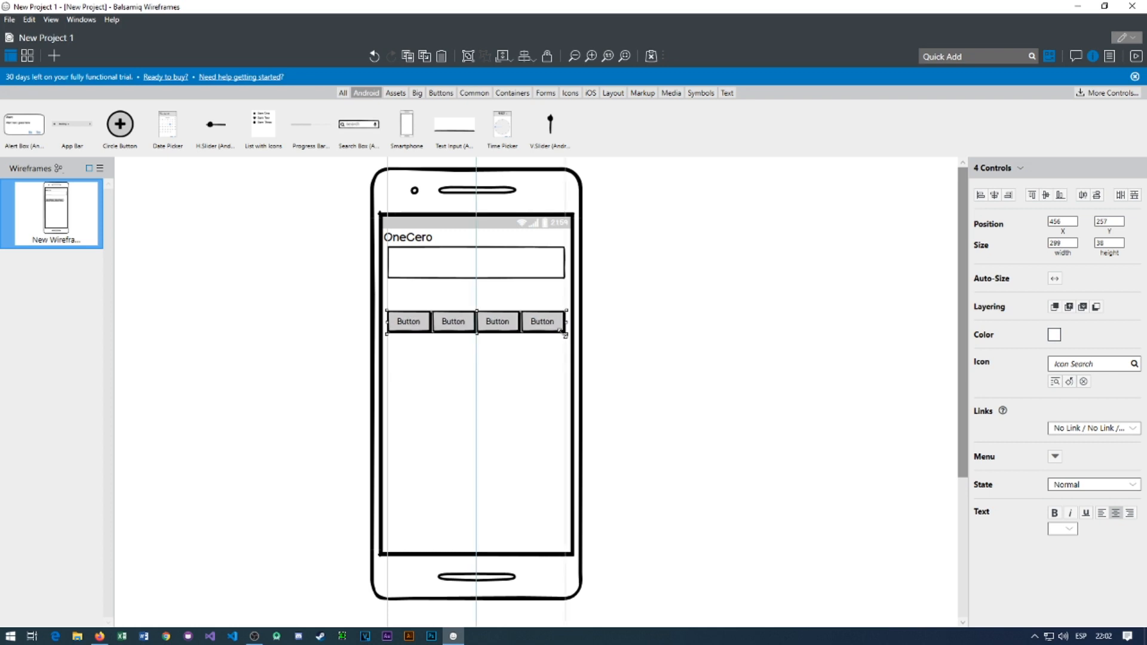
pyautogui.moveTo(565, 336); pyautogui.dragTo(566, 336)
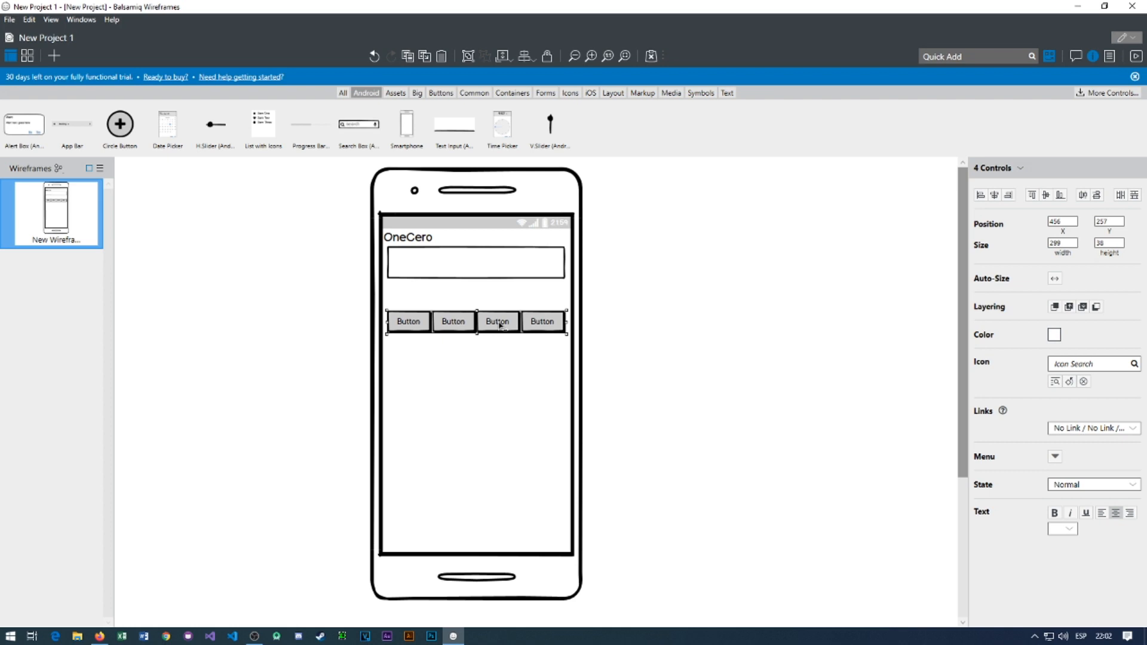
# Duplicate the button row into a five-row grid, plus a separate row near the screen's lower edge at about X 463, Y 560.
pyautogui.moveTo(474, 332); pyautogui.dragTo(526, 383)
pyautogui.moveTo(507, 419); pyautogui.dragTo(497, 419)
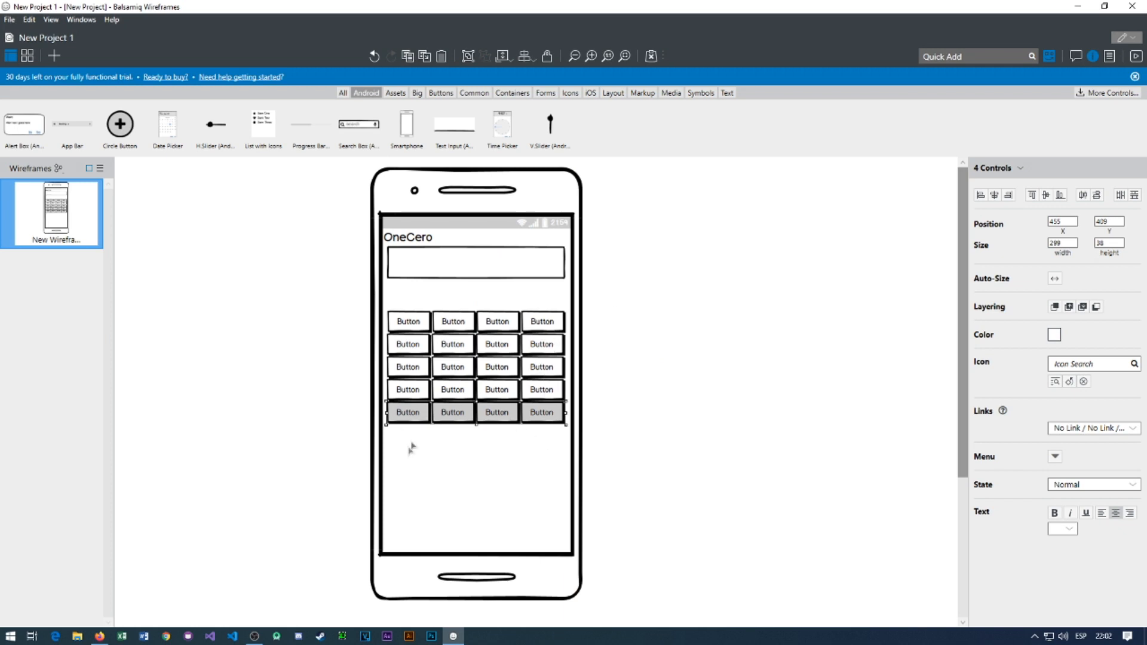
pyautogui.hotkey('ctrl', 'd')
pyautogui.moveTo(496, 360)
pyautogui.mouseDown()
pyautogui.moveTo(454, 461)
pyautogui.moveTo(457, 446)
pyautogui.moveTo(468, 513)
pyautogui.mouseUp()
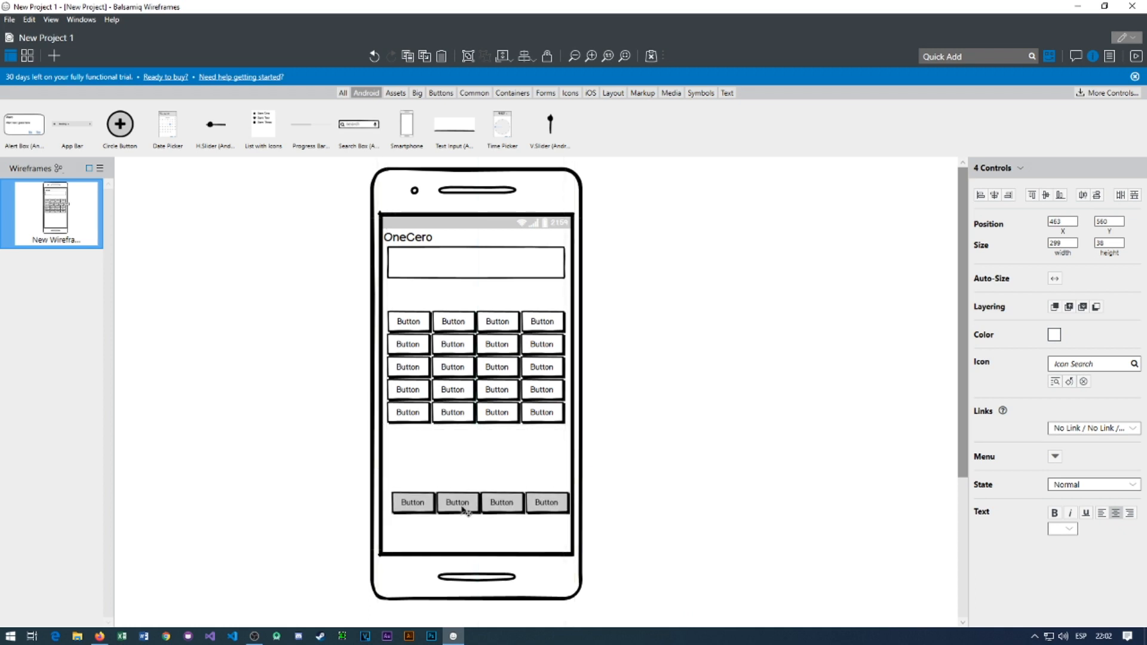
# Select all 20 buttons of the five-row grid and stretch them together to about 300 × 252.
pyautogui.click(418, 323)
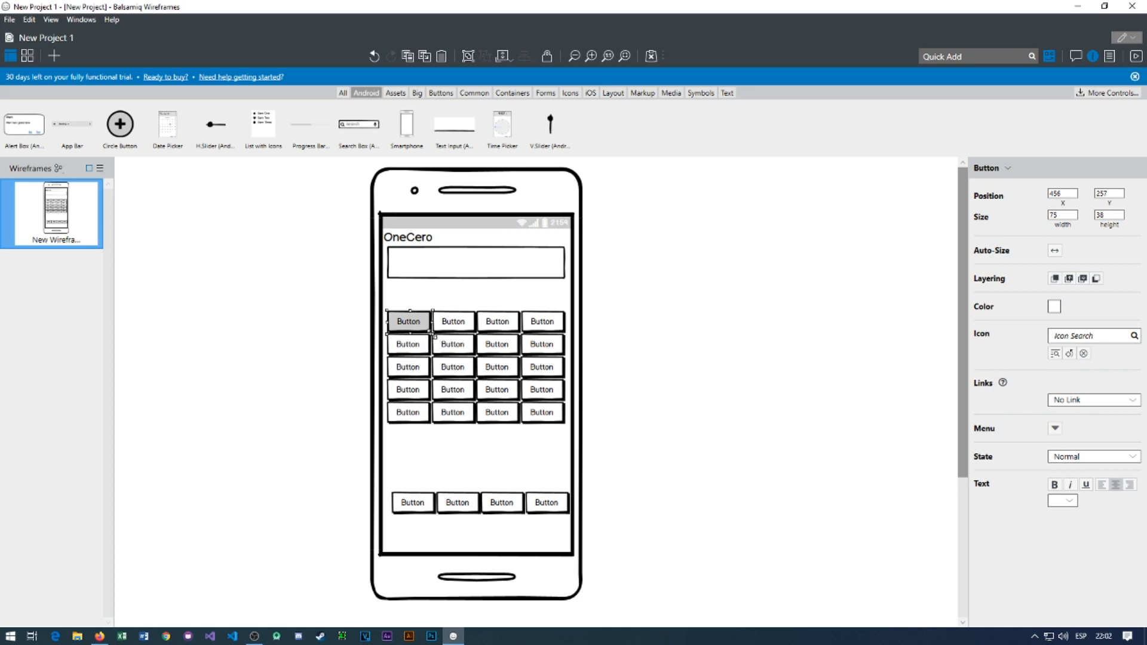
pyautogui.keyDown('shift'); pyautogui.click(460, 325); pyautogui.keyUp('shift')
pyautogui.keyDown('shift'); pyautogui.click(497, 326); pyautogui.keyUp('shift')
pyautogui.keyDown('shift'); pyautogui.click(538, 324); pyautogui.keyUp('shift')
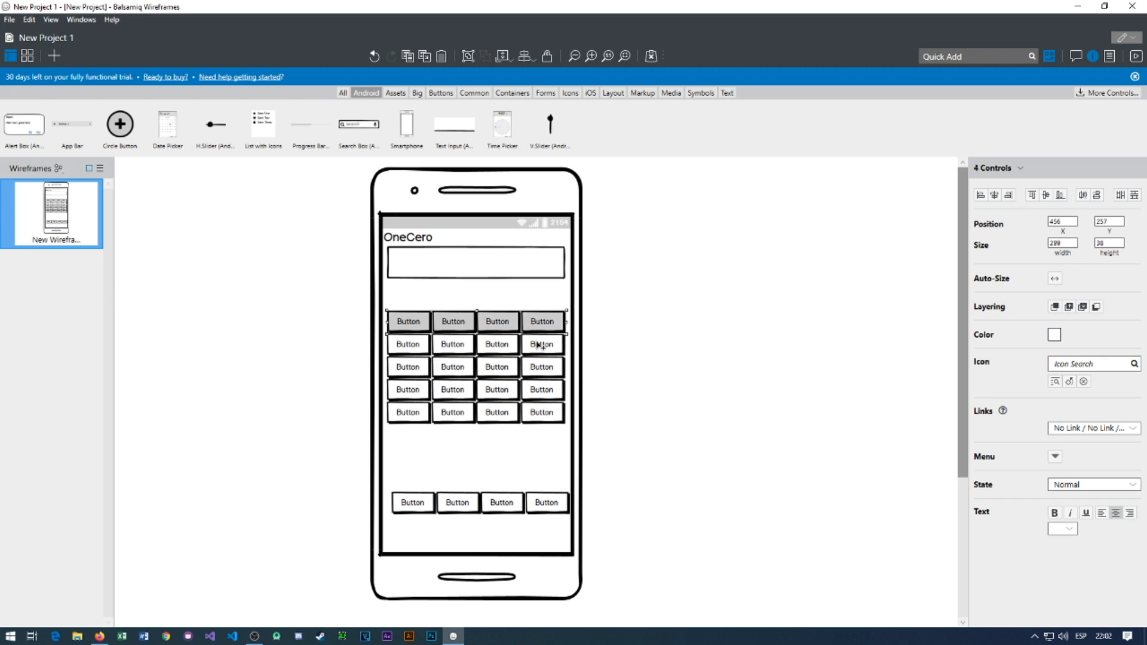
pyautogui.keyDown('shift'); pyautogui.click(540, 347); pyautogui.keyUp('shift')
pyautogui.keyDown('shift'); pyautogui.click(480, 345); pyautogui.keyUp('shift')
pyautogui.keyDown('shift'); pyautogui.click(455, 345); pyautogui.keyUp('shift')
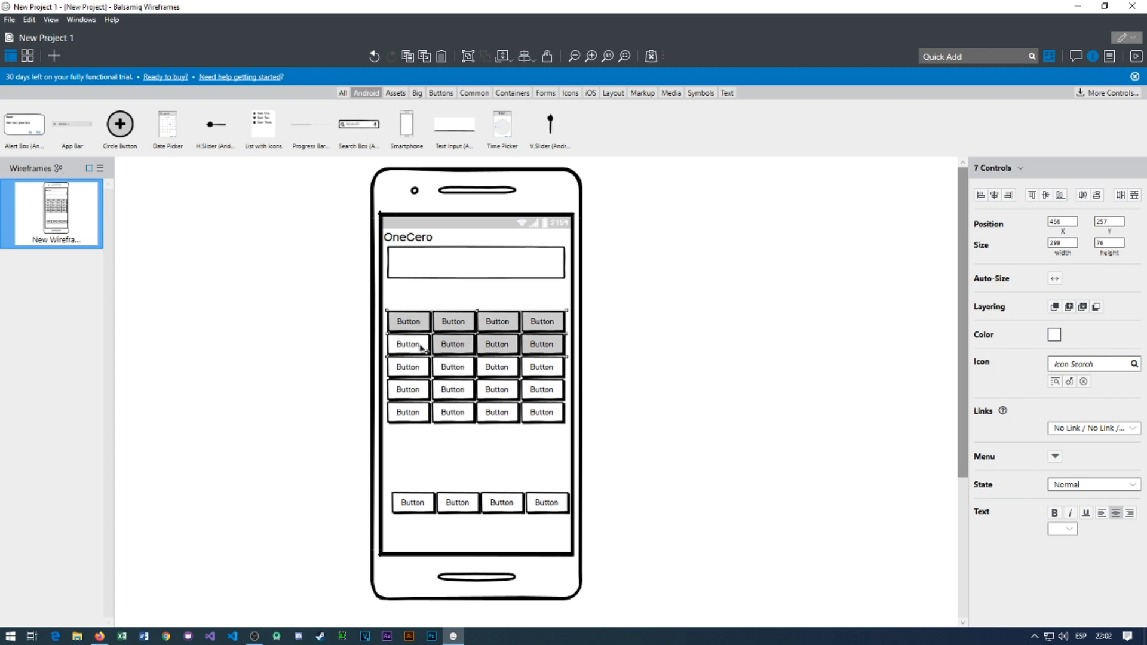
pyautogui.keyDown('shift'); pyautogui.click(422, 346); pyautogui.keyUp('shift')
pyautogui.keyDown('shift'); pyautogui.click(421, 368); pyautogui.keyUp('shift')
pyautogui.keyDown('shift'); pyautogui.click(421, 391); pyautogui.keyUp('shift')
pyautogui.keyDown('shift'); pyautogui.click(453, 389); pyautogui.keyUp('shift')
pyautogui.keyDown('shift'); pyautogui.click(461, 367); pyautogui.keyUp('shift')
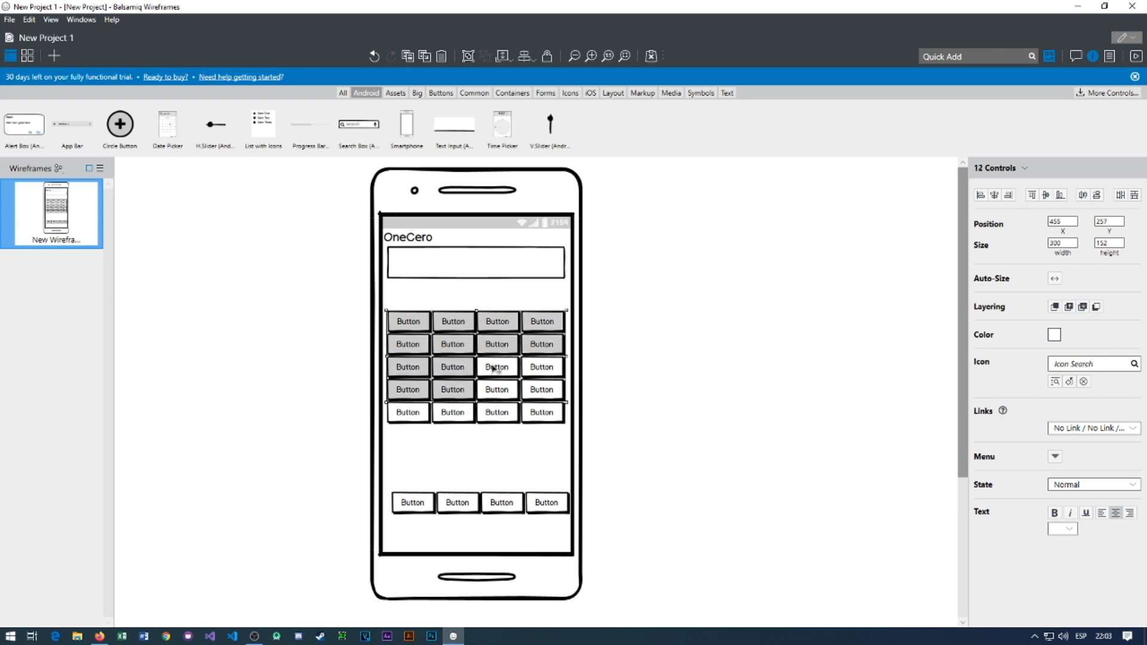
pyautogui.keyDown('shift'); pyautogui.click(496, 369); pyautogui.keyUp('shift')
pyautogui.keyDown('shift'); pyautogui.click(503, 392); pyautogui.keyUp('shift')
pyautogui.keyDown('shift'); pyautogui.click(538, 401); pyautogui.keyUp('shift')
pyautogui.keyDown('shift'); pyautogui.click(547, 370); pyautogui.keyUp('shift')
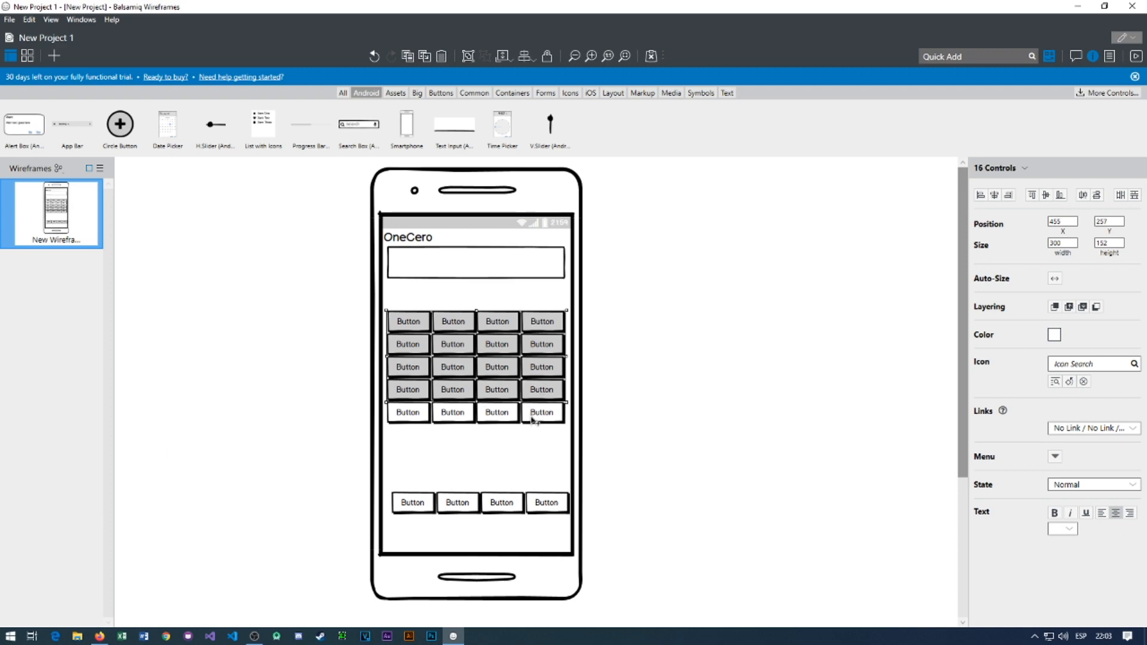
pyautogui.keyDown('shift'); pyautogui.click(534, 418); pyautogui.keyUp('shift')
pyautogui.keyDown('shift'); pyautogui.click(508, 416); pyautogui.keyUp('shift')
pyautogui.keyDown('shift'); pyautogui.click(456, 415); pyautogui.keyUp('shift')
pyautogui.keyDown('shift'); pyautogui.click(412, 413); pyautogui.keyUp('shift')
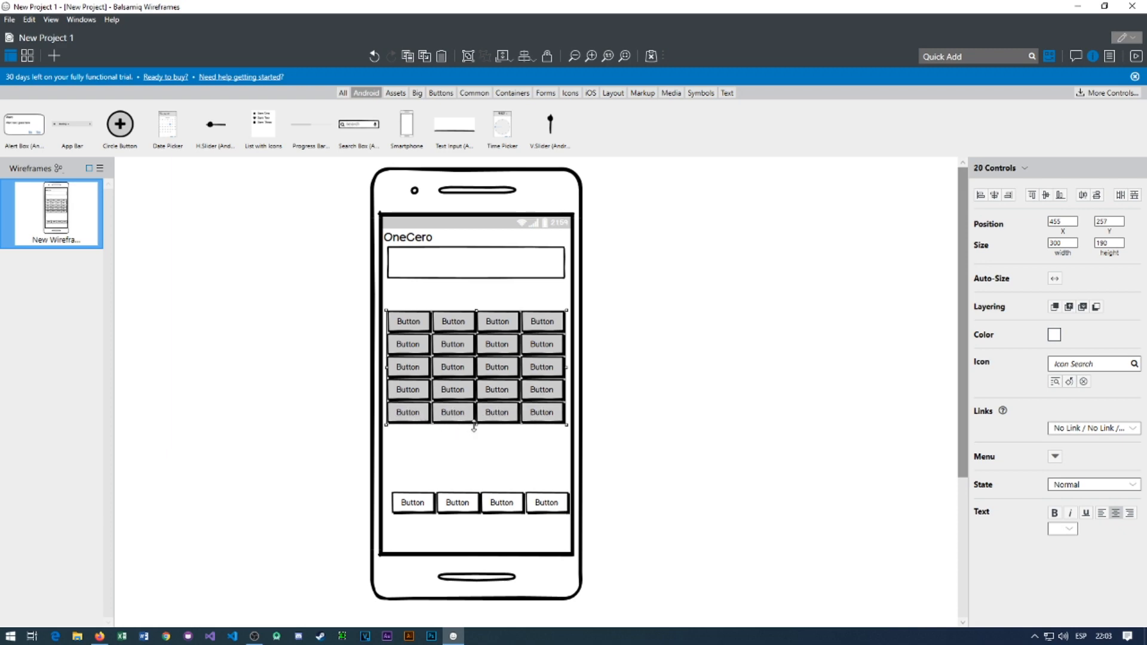
pyautogui.moveTo(476, 425); pyautogui.dragTo(483, 462)
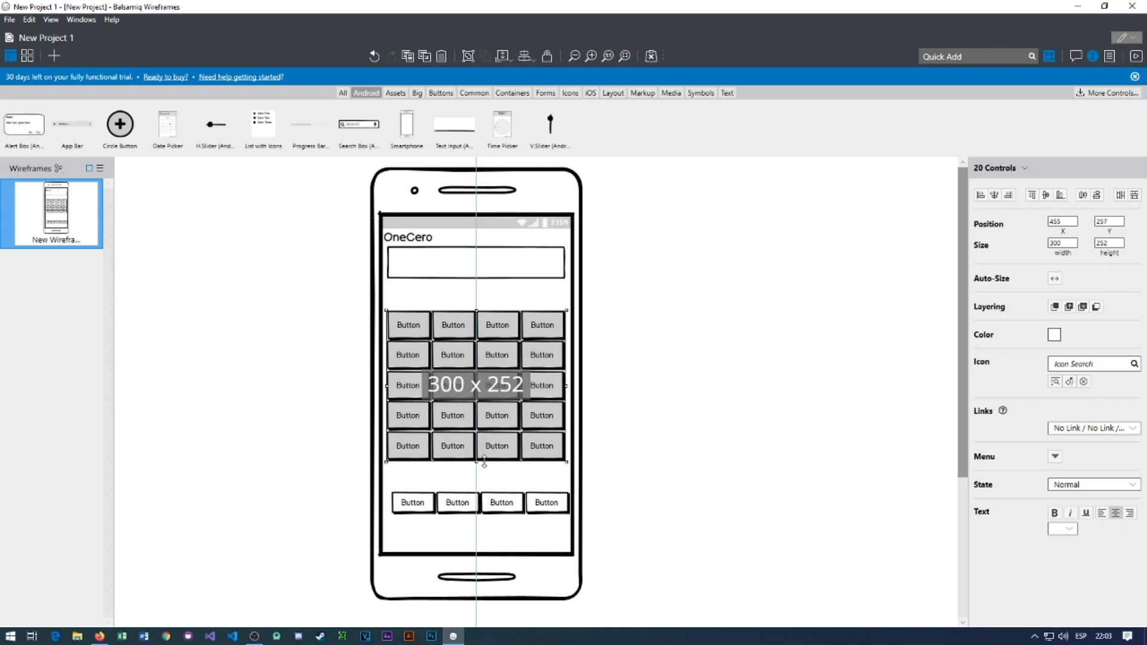
pyautogui.moveTo(484, 462); pyautogui.dragTo(485, 462)
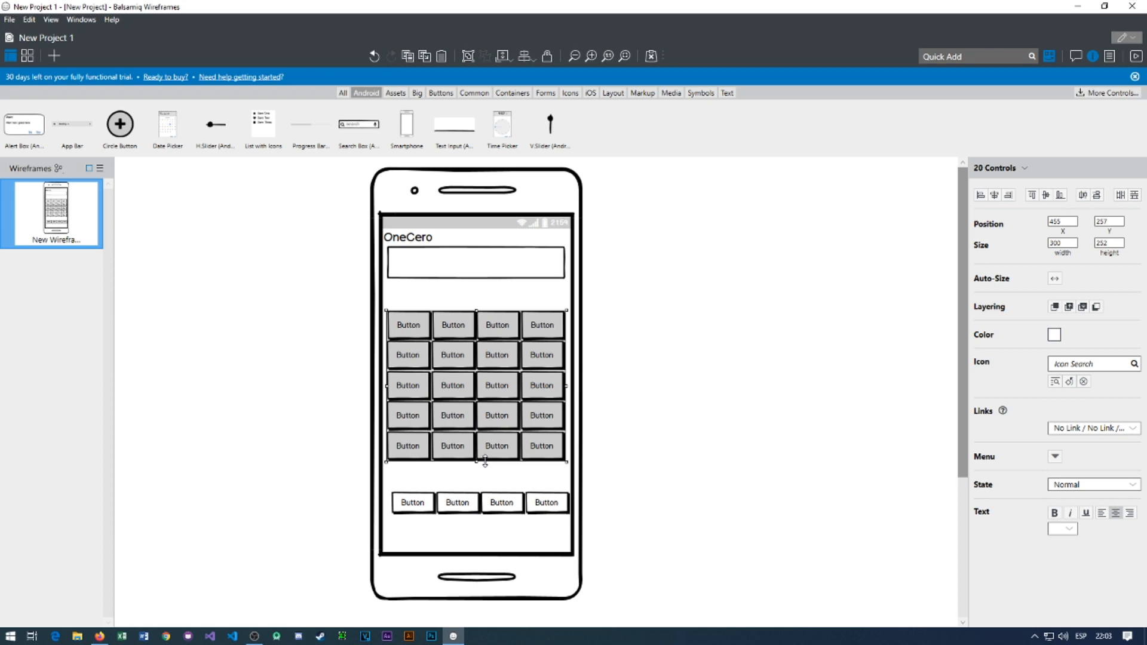
# Delete the separate row of four buttons near the phone screen's lower edge.
pyautogui.click(498, 530)
pyautogui.click(409, 502)
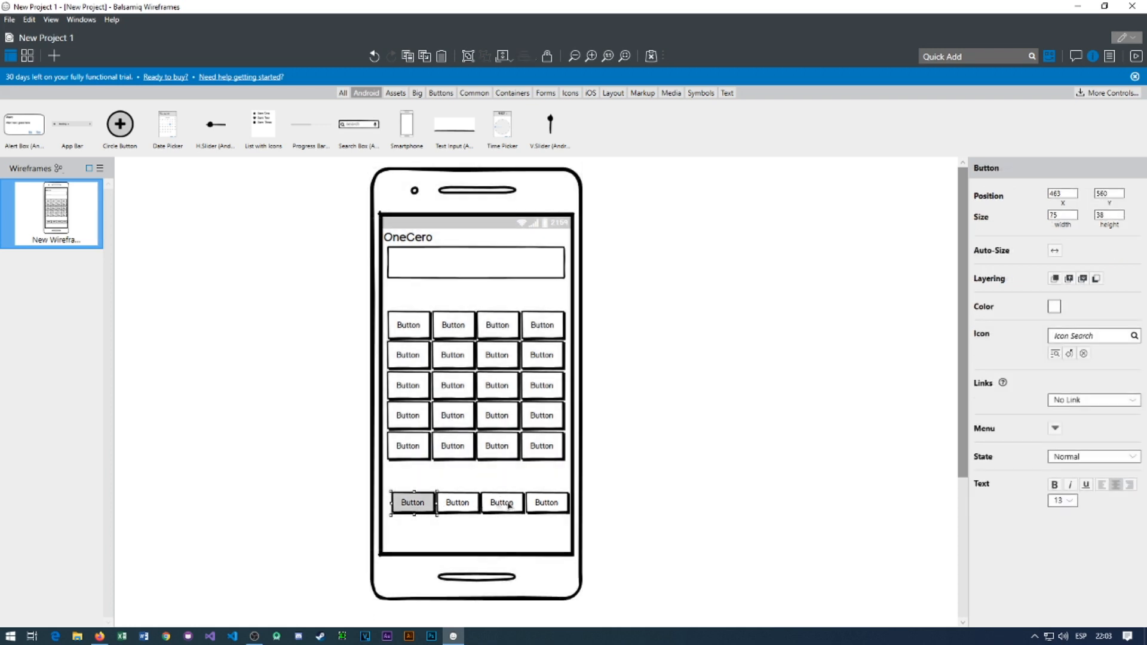
pyautogui.click(509, 505)
pyautogui.keyDown('shift'); pyautogui.click(545, 504); pyautogui.keyUp('shift')
pyautogui.keyDown('shift'); pyautogui.click(457, 505); pyautogui.keyUp('shift')
pyautogui.keyDown('shift'); pyautogui.click(411, 507); pyautogui.keyUp('shift')
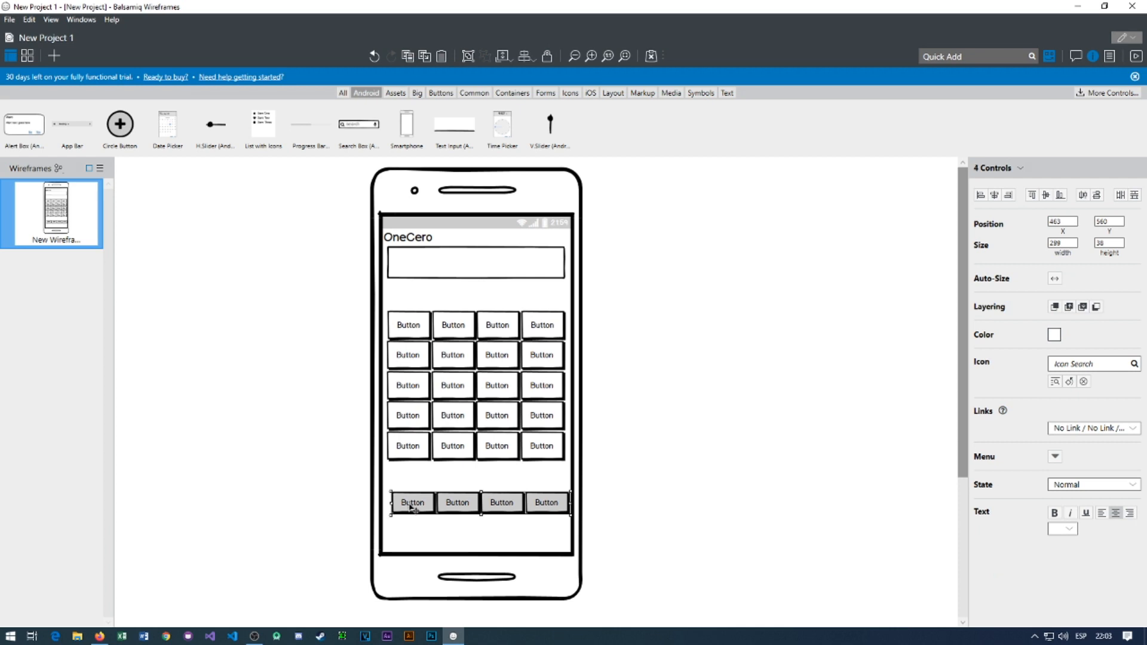
pyautogui.press('Delete')
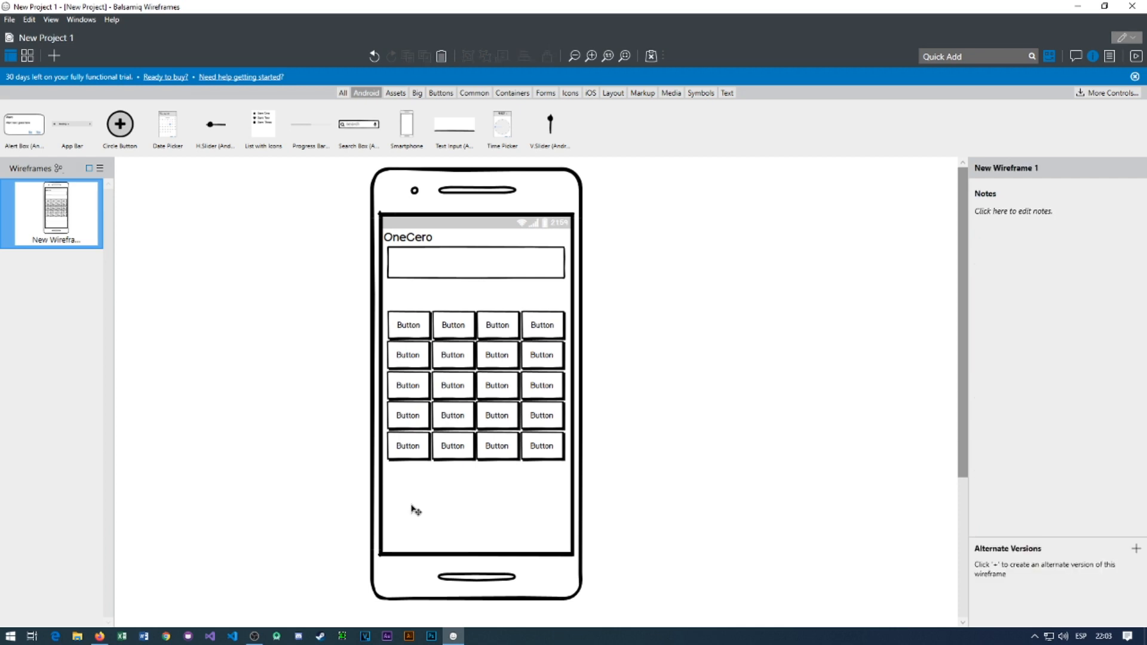
# Duplicate the grid's last four-button row twice directly below it to extend the grid to seven rows.
pyautogui.click(416, 453)
pyautogui.keyDown('shift'); pyautogui.click(463, 452); pyautogui.keyUp('shift')
pyautogui.keyDown('shift'); pyautogui.click(501, 450); pyautogui.keyUp('shift')
pyautogui.keyDown('shift'); pyautogui.click(551, 447); pyautogui.keyUp('shift')
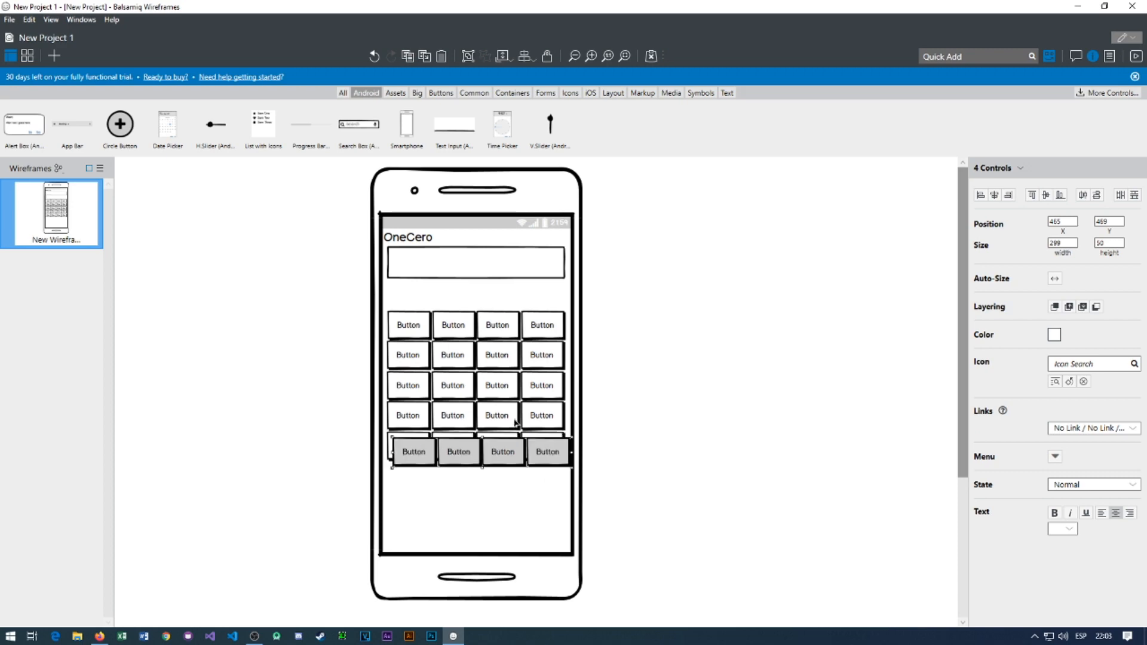
pyautogui.moveTo(456, 453); pyautogui.dragTo(464, 508)
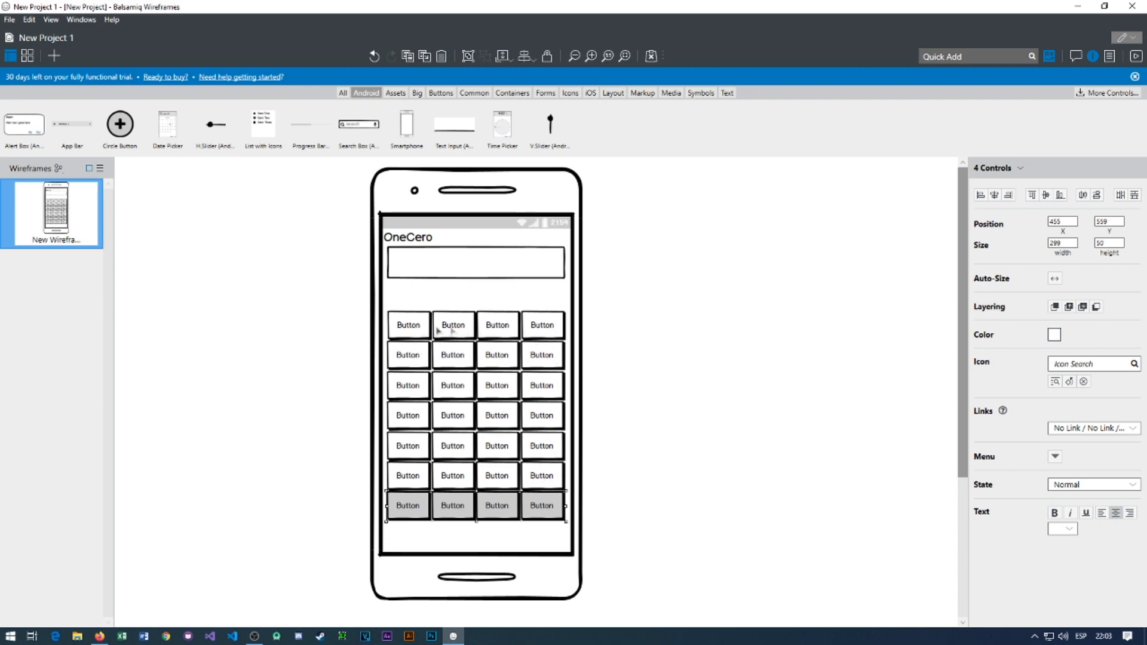
# Label the first two buttons of the grid's top row C and DEL.
pyautogui.click(418, 332)
pyautogui.doubleClick(420, 332)
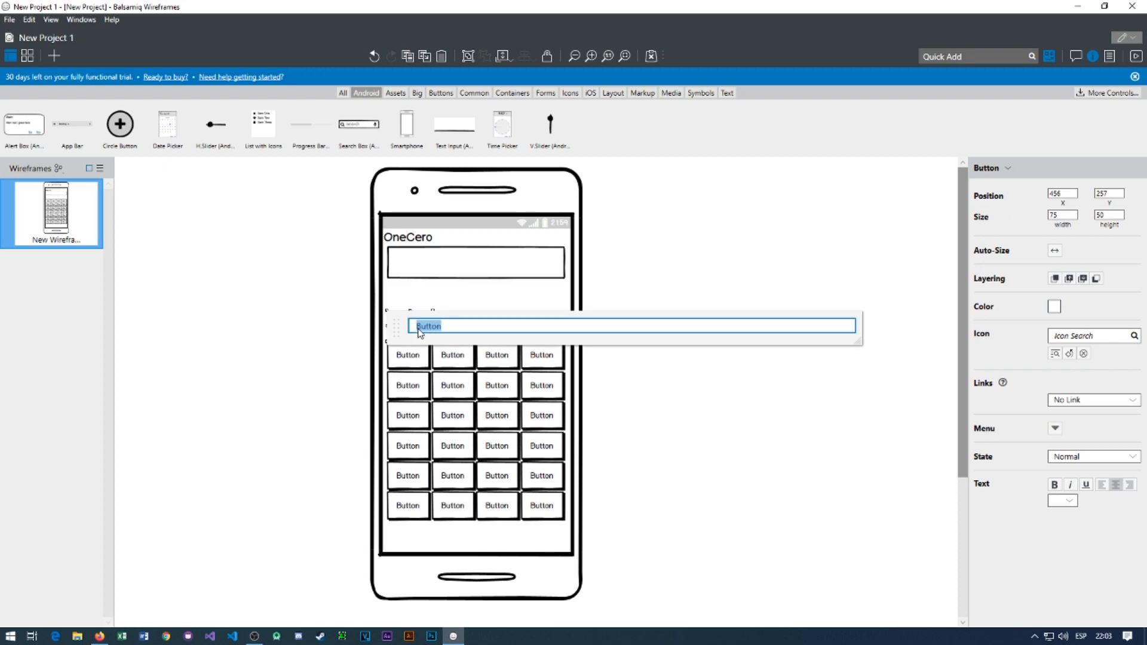
pyautogui.write('c')
pyautogui.press('Return')
pyautogui.doubleClick(452, 326)
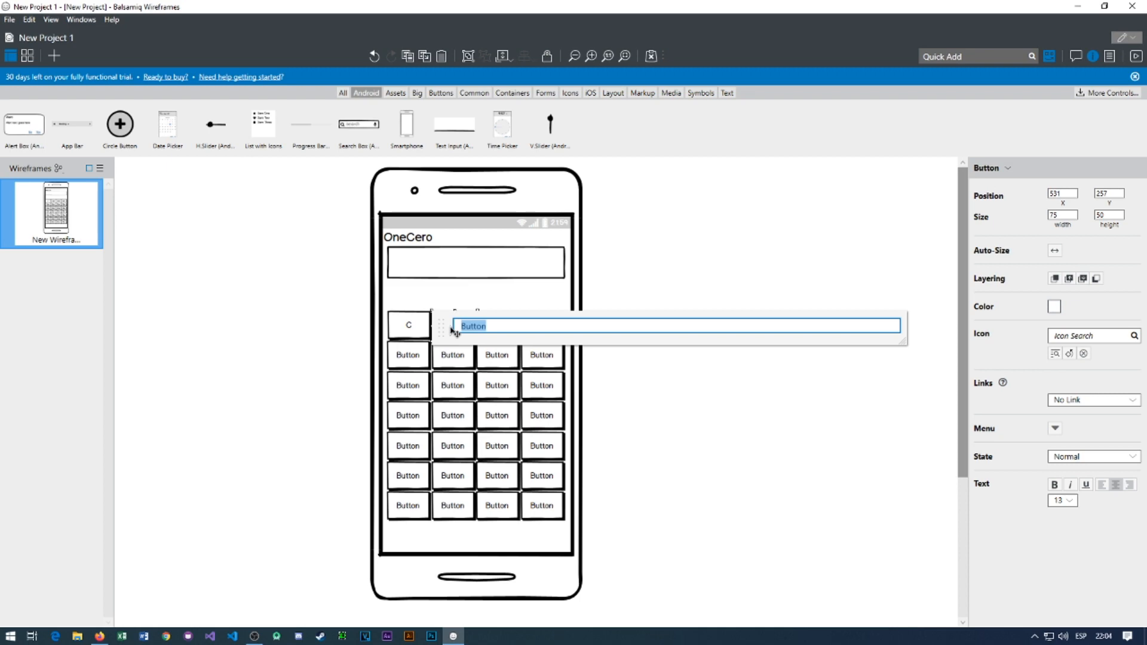
pyautogui.write('DEL')
pyautogui.press('Return')
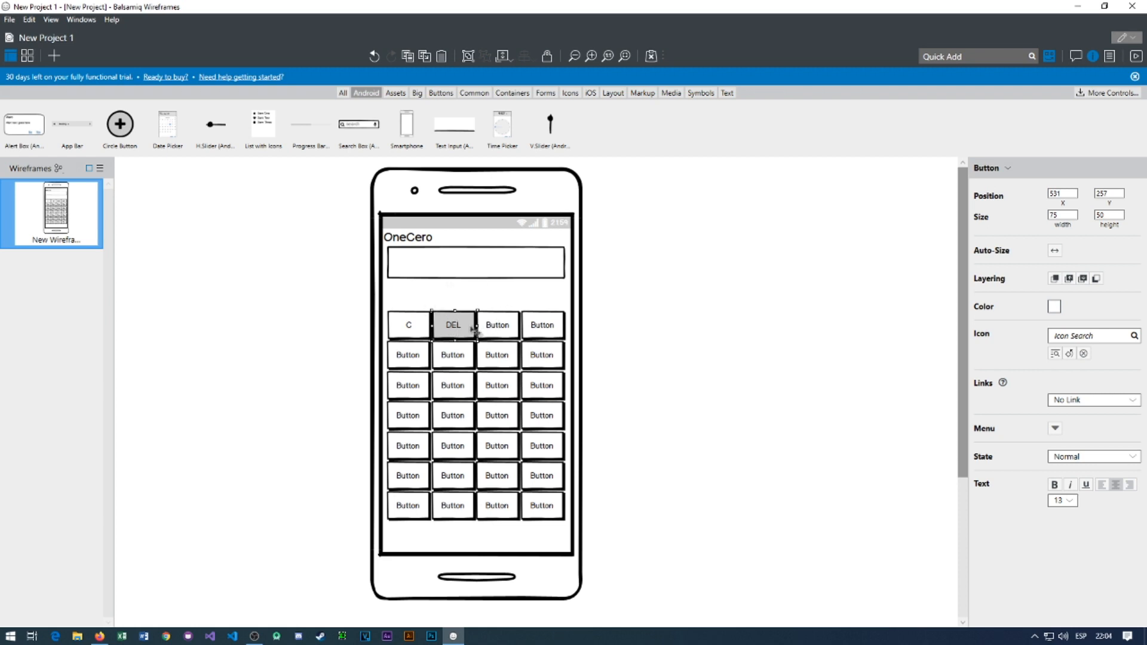
# Label the third and fourth buttons of the grid's top row % and /.
pyautogui.doubleClick(500, 327)
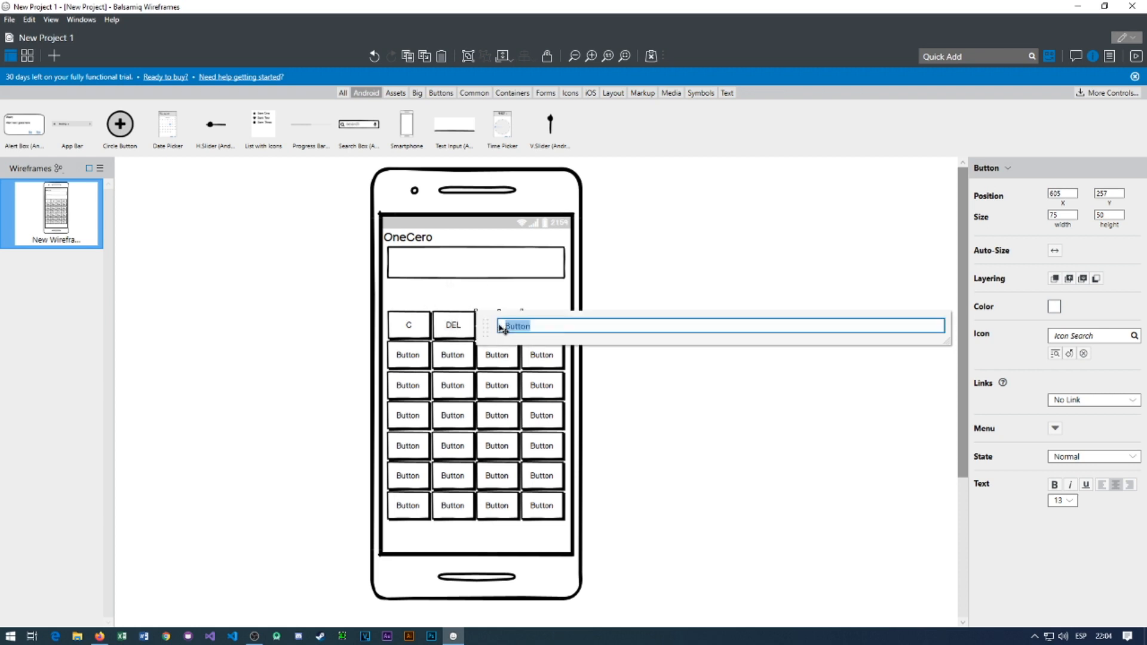
pyautogui.write('%+')
pyautogui.press('Return')
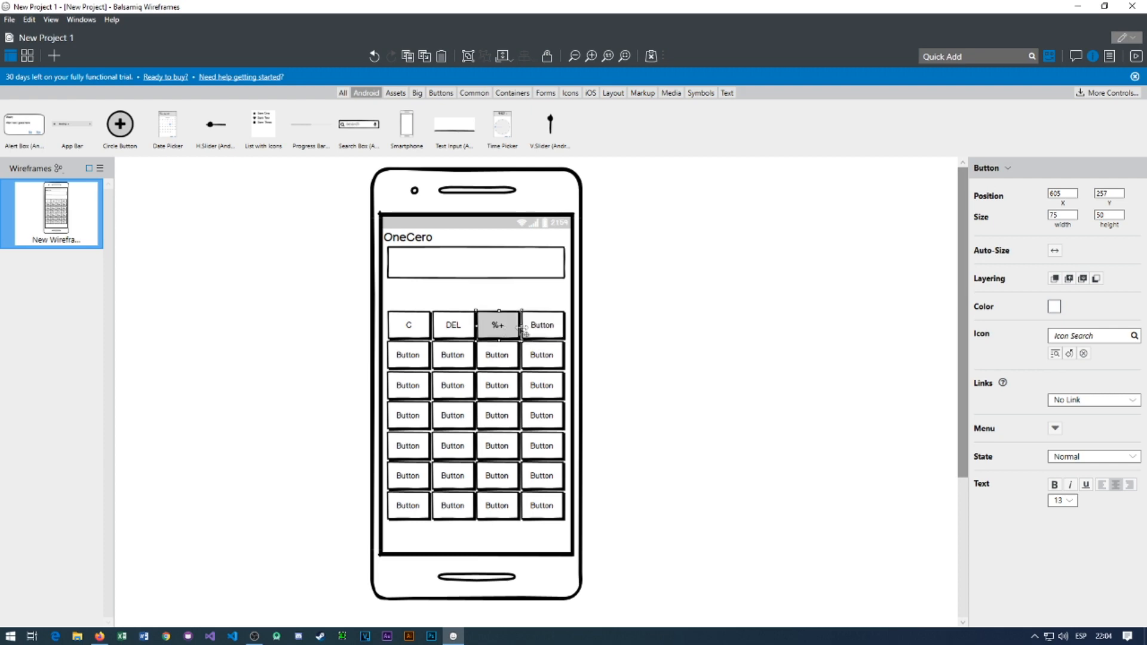
pyautogui.doubleClick(525, 328)
pyautogui.doubleClick(505, 327)
pyautogui.click(524, 325)
pyautogui.press('BackSpace')
pyautogui.press('Return')
pyautogui.doubleClick(541, 329)
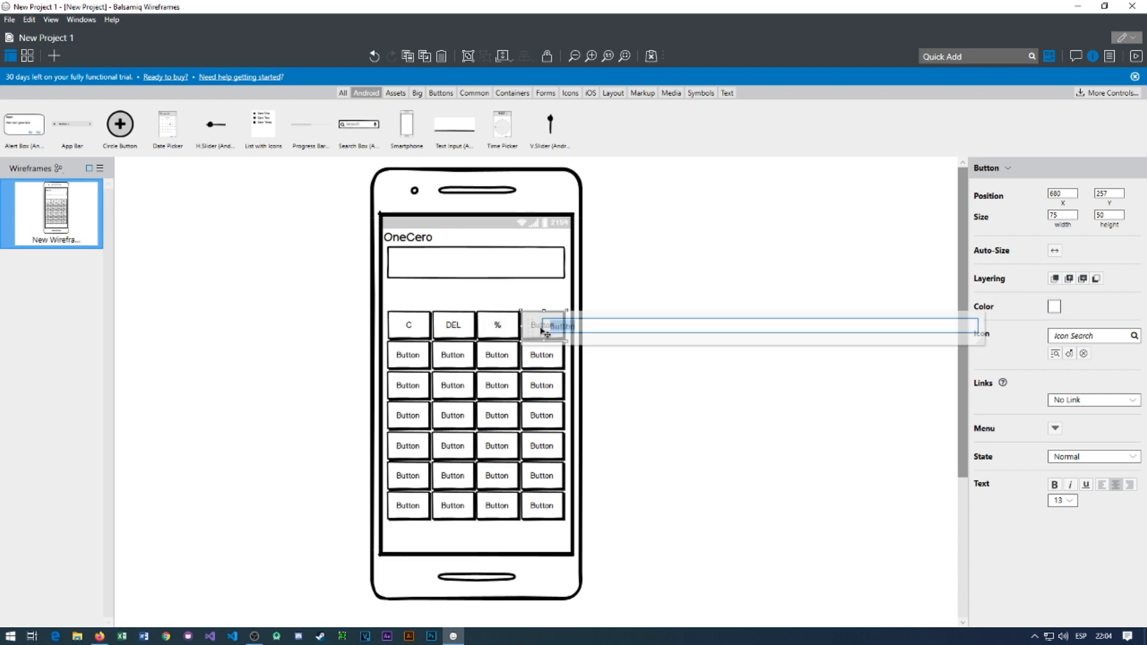
pyautogui.write('/')
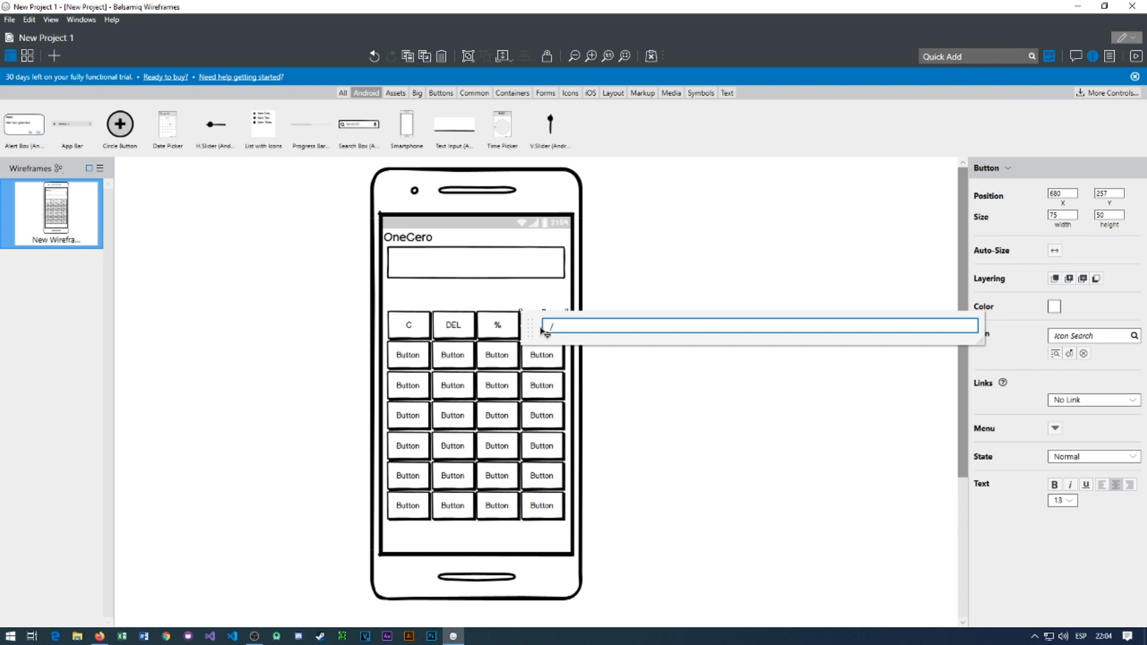
# Label the first three buttons of the grid's second row 7, 8 and 9.
pyautogui.doubleClick(412, 358)
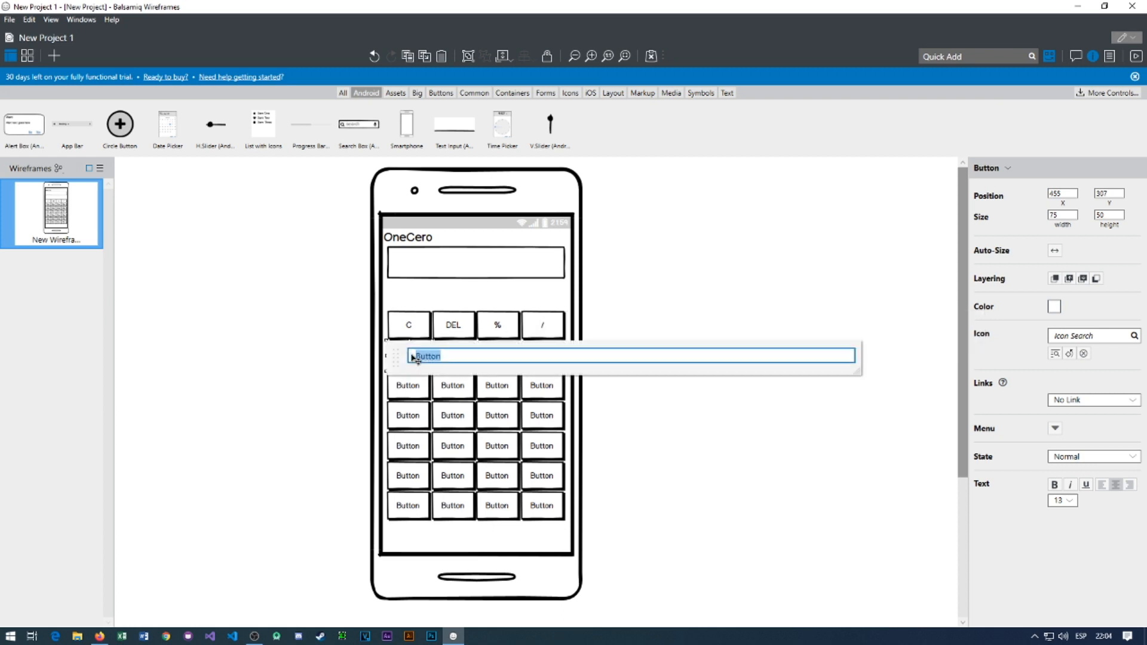
pyautogui.write('7')
pyautogui.press('Return')
pyautogui.doubleClick(459, 364)
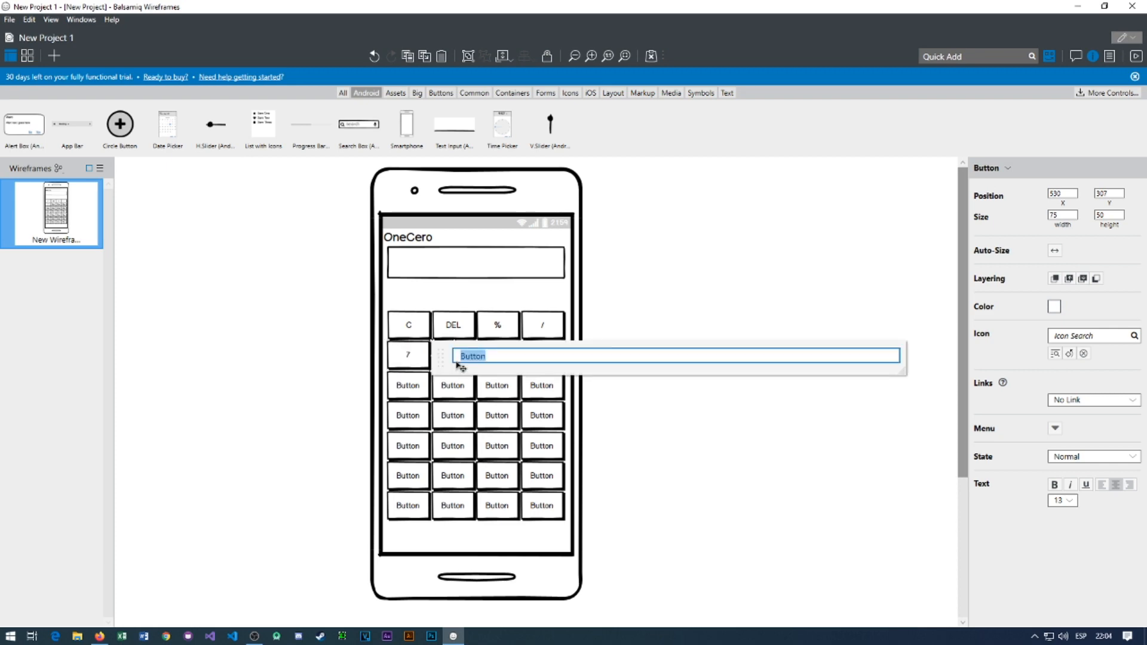
pyautogui.write('8')
pyautogui.press('Return')
pyautogui.click(504, 362)
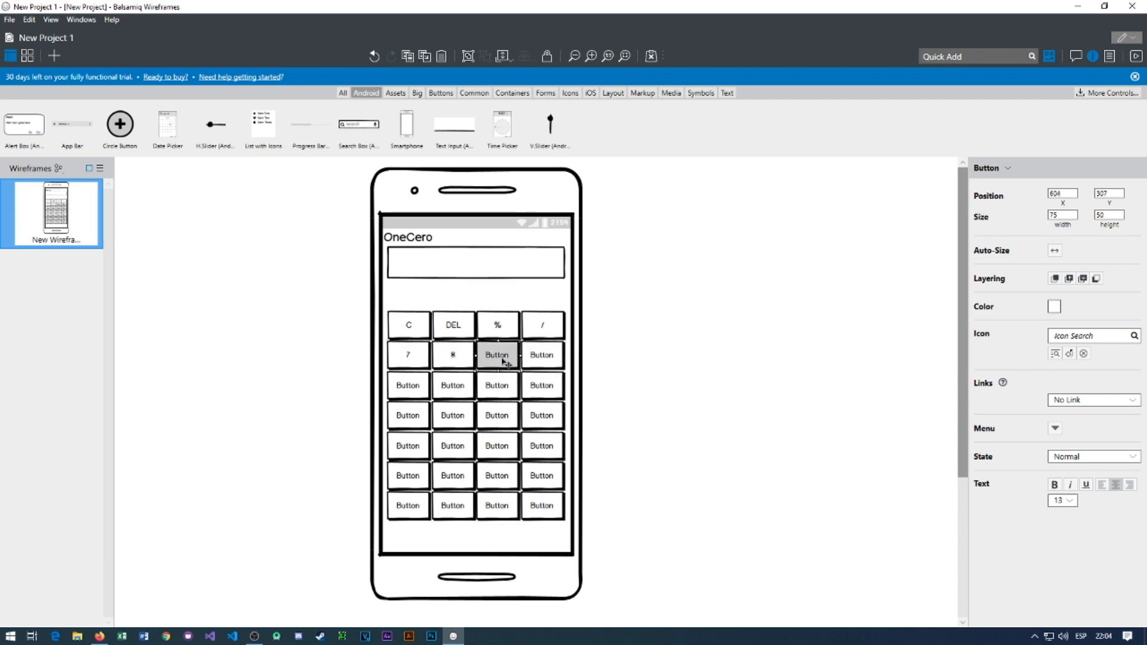
pyautogui.doubleClick(503, 362)
pyautogui.write('9')
# Label the first three buttons of the grid's third row 4, 5 and 6.
pyautogui.click(406, 392)
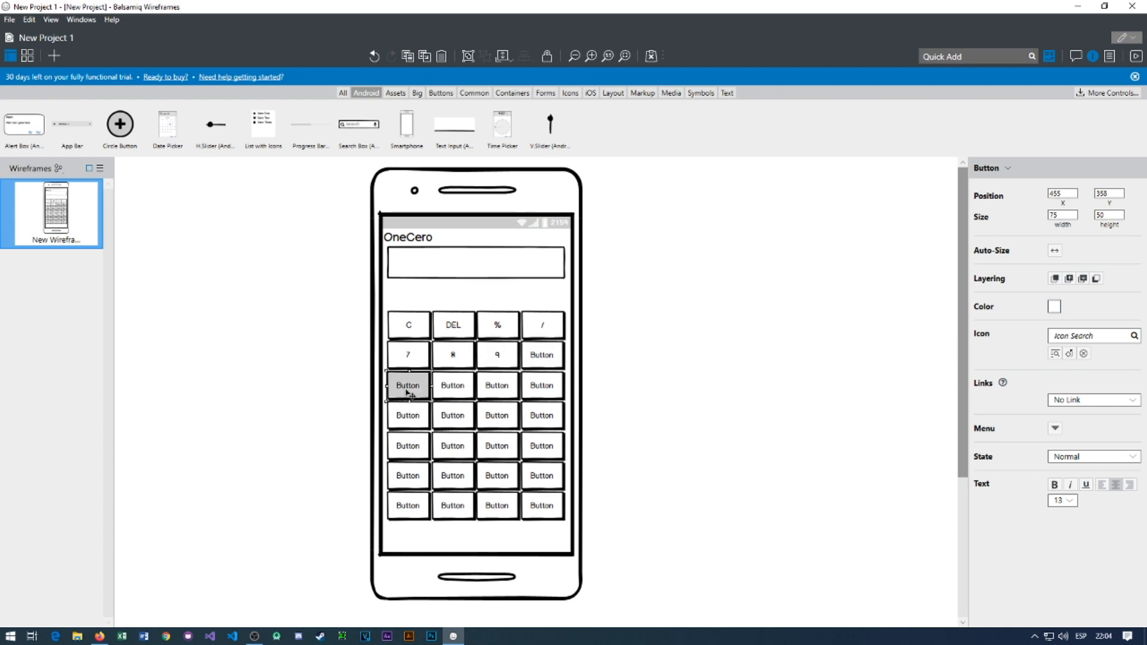
pyautogui.doubleClick(407, 393)
pyautogui.write('4')
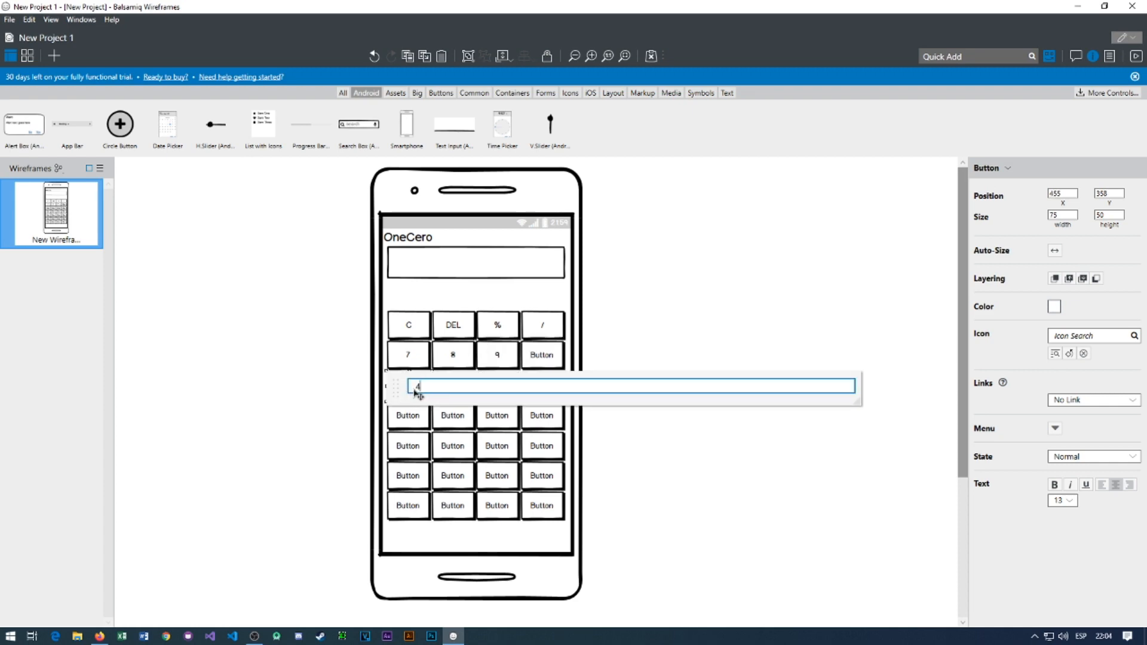
pyautogui.press('Return')
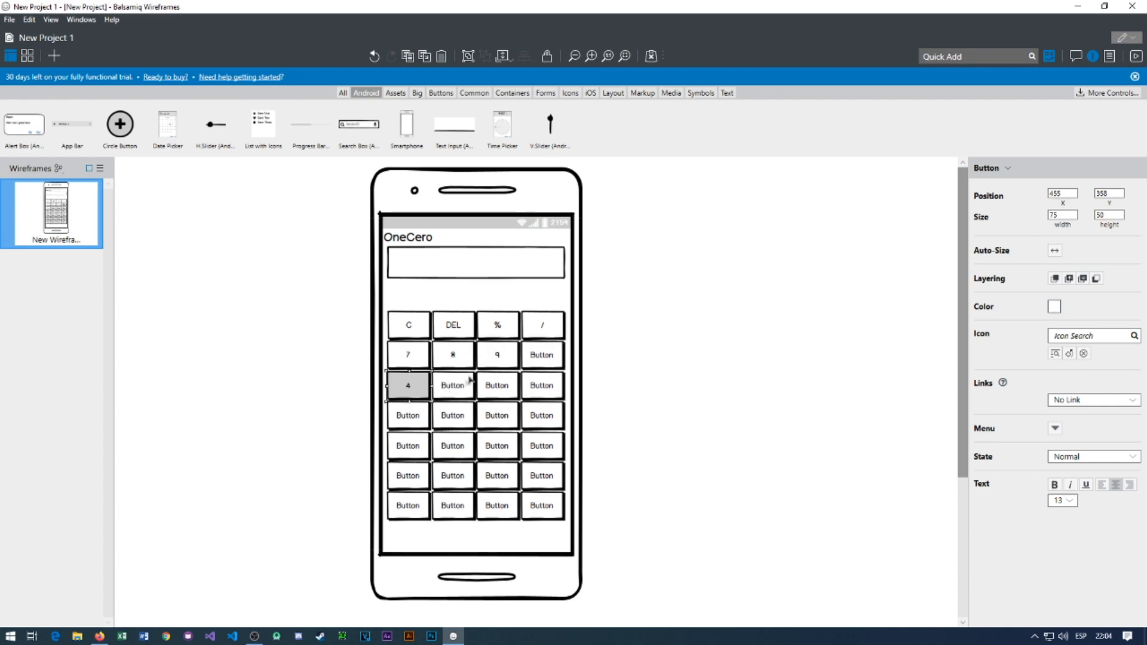
pyautogui.click(453, 392)
pyautogui.doubleClick(454, 393)
pyautogui.write('5')
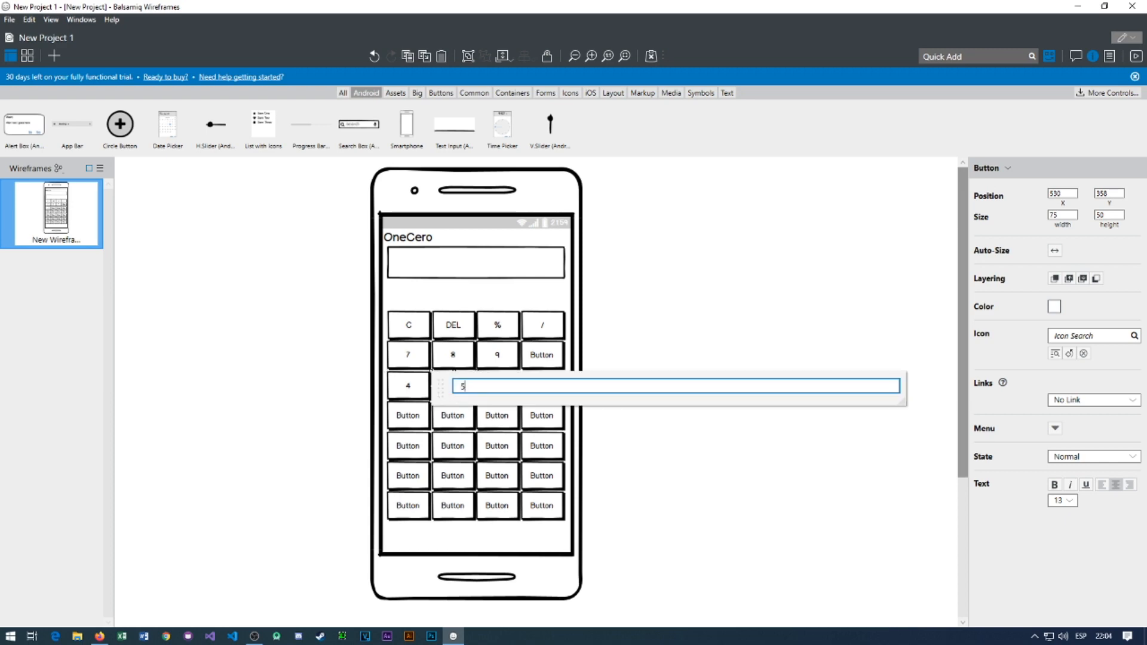
pyautogui.press('Return')
pyautogui.doubleClick(491, 389)
pyautogui.write('6')
pyautogui.press('Return')
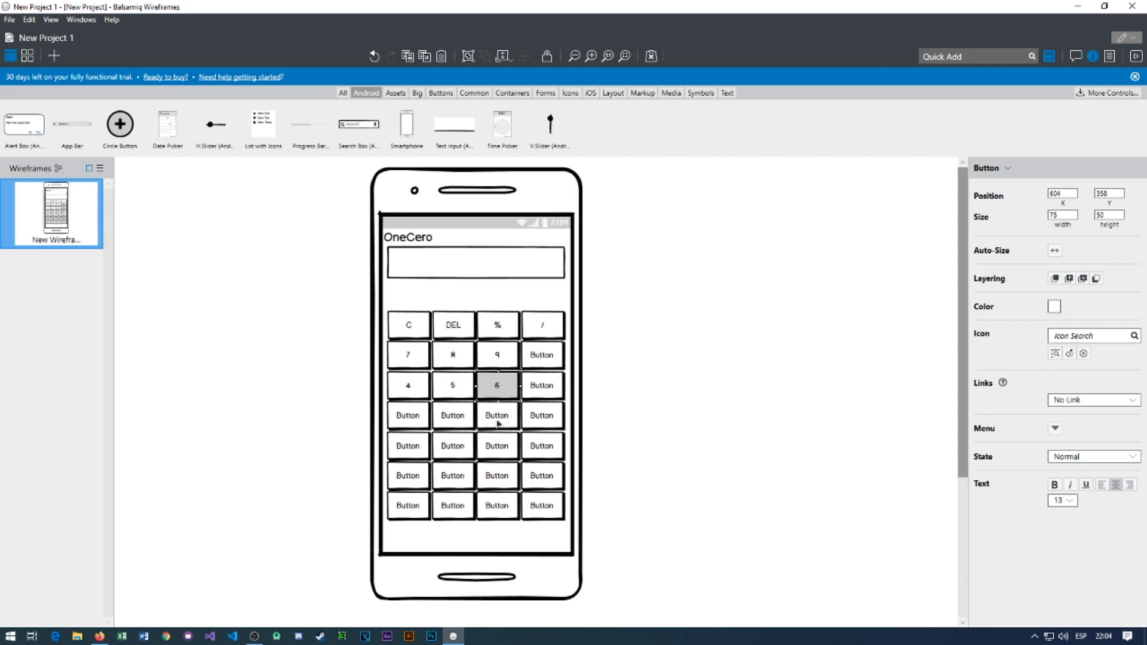
# Label the first three buttons of the grid's fourth row 1, 2 and 3.
pyautogui.doubleClick(494, 424)
pyautogui.write('3')
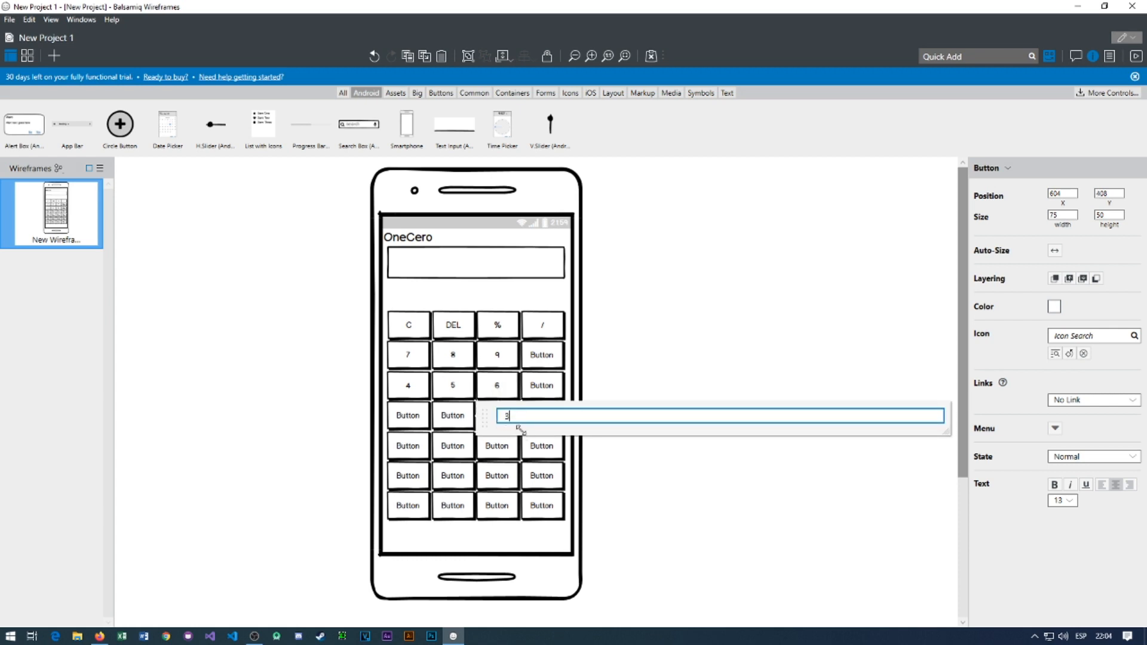
pyautogui.press('Return')
pyautogui.doubleClick(452, 418)
pyautogui.write('2')
pyautogui.press('Return')
pyautogui.doubleClick(412, 416)
pyautogui.write('1')
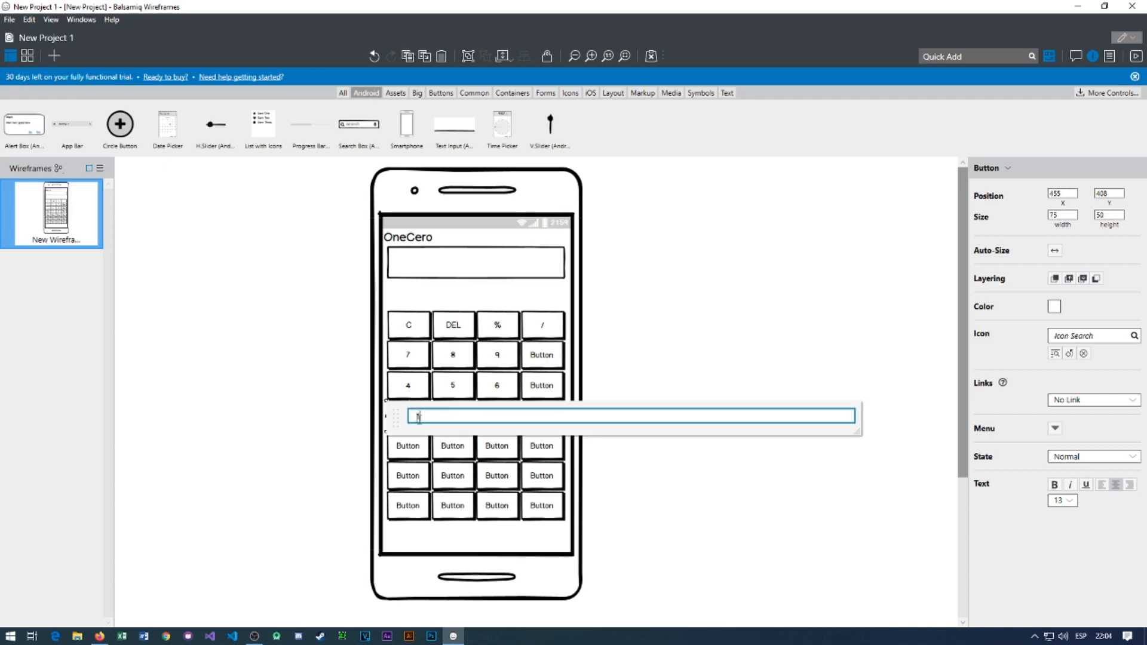
pyautogui.press('Return')
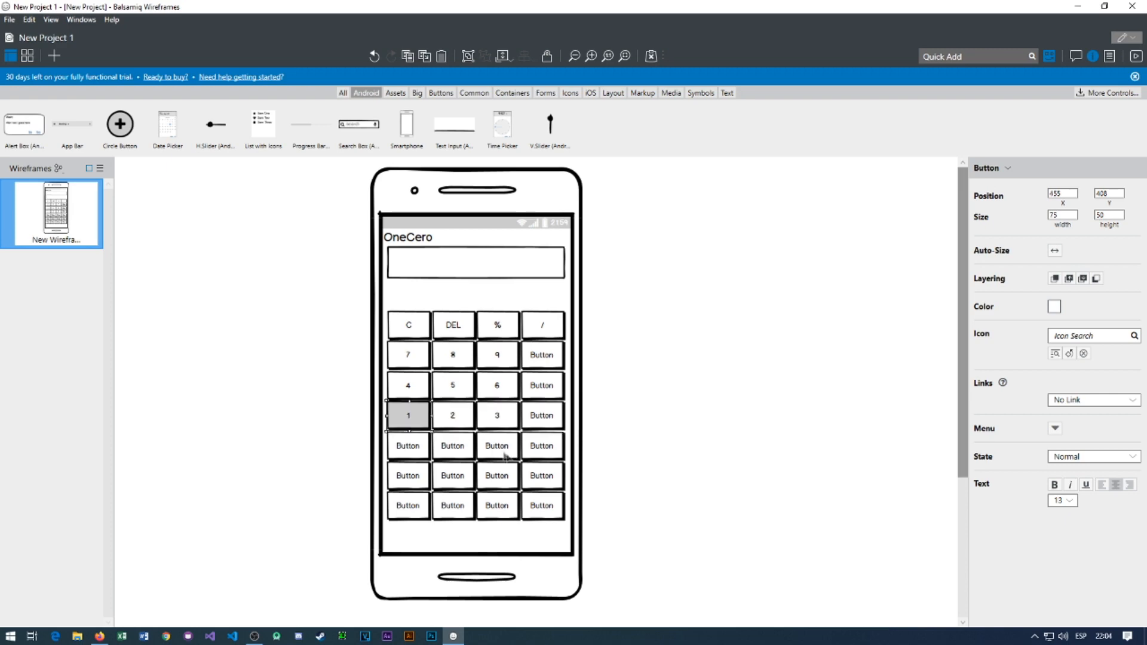
# Label the first three buttons of the grid's fifth row (), 0 and a decimal point.
pyautogui.doubleClick(457, 447)
pyautogui.write('0')
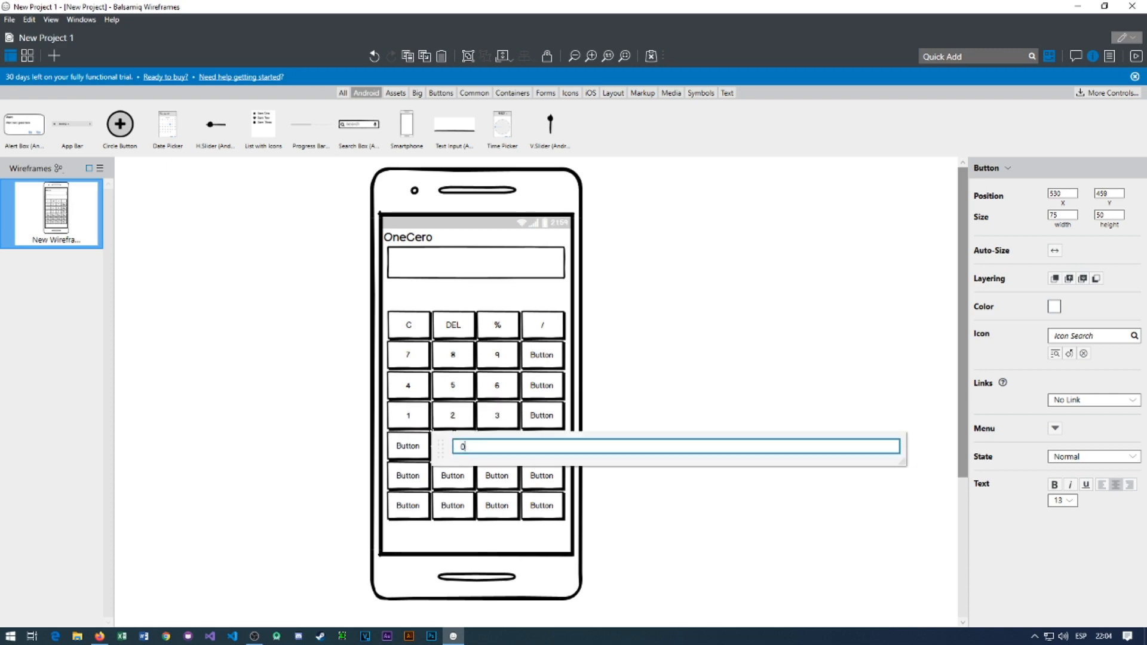
pyautogui.press('Return')
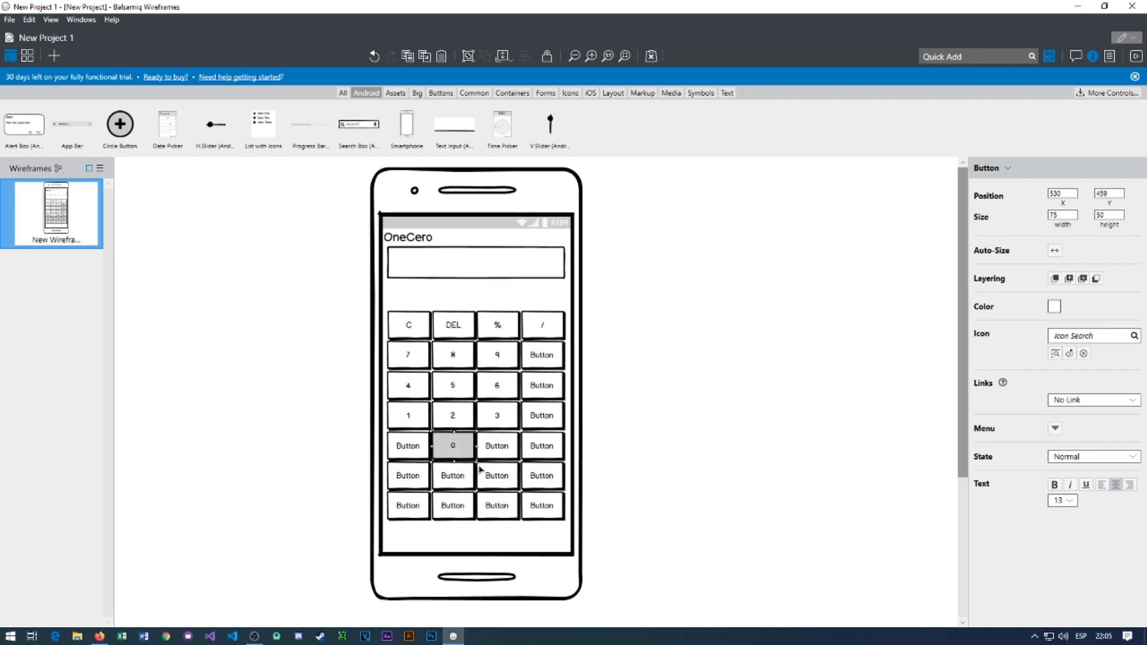
pyautogui.doubleClick(493, 451)
pyautogui.write('.')
pyautogui.press('Return')
pyautogui.click(416, 452)
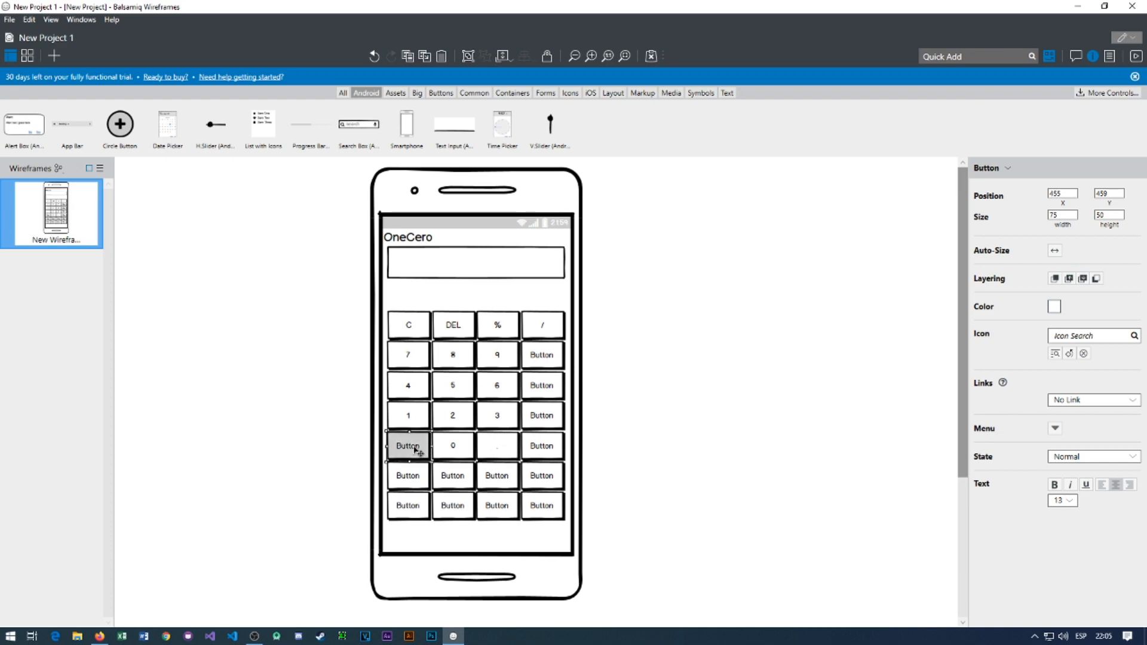
pyautogui.doubleClick(417, 451)
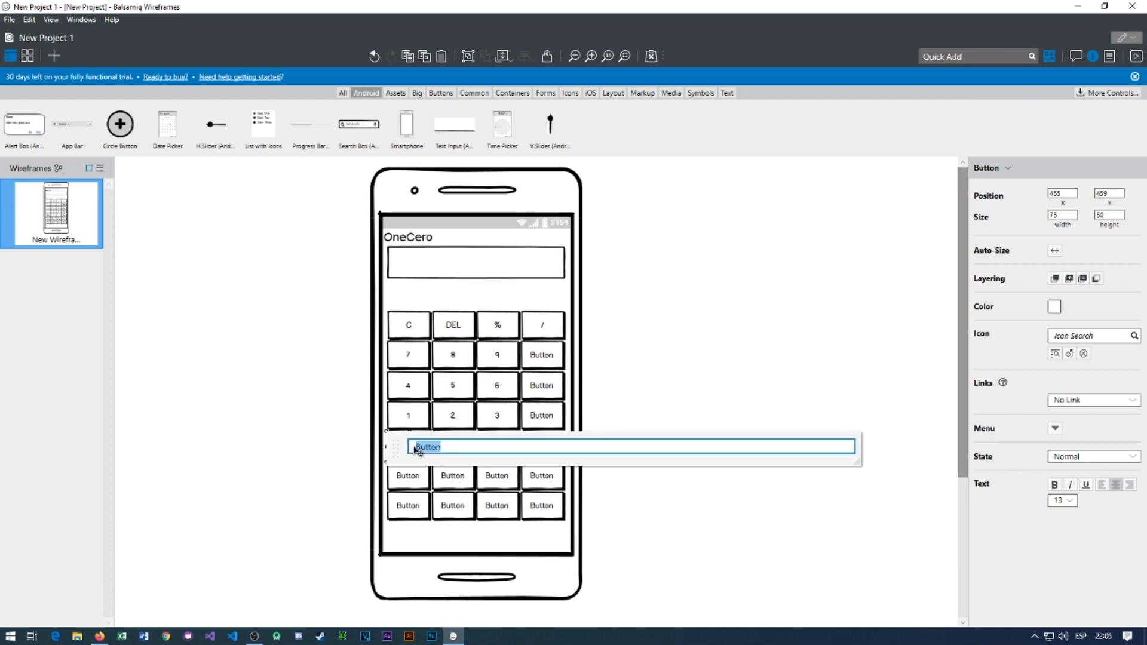
pyautogui.write('()')
pyautogui.press('Return')
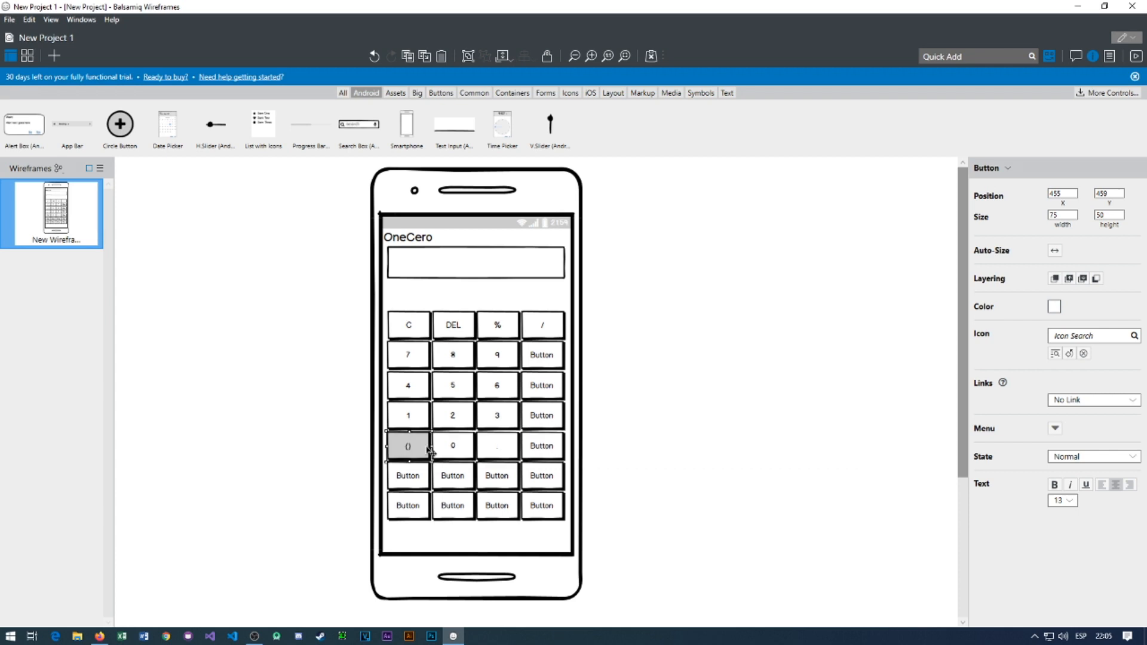
# Label the last-column buttons of the second and third rows + and -.
pyautogui.click(548, 361)
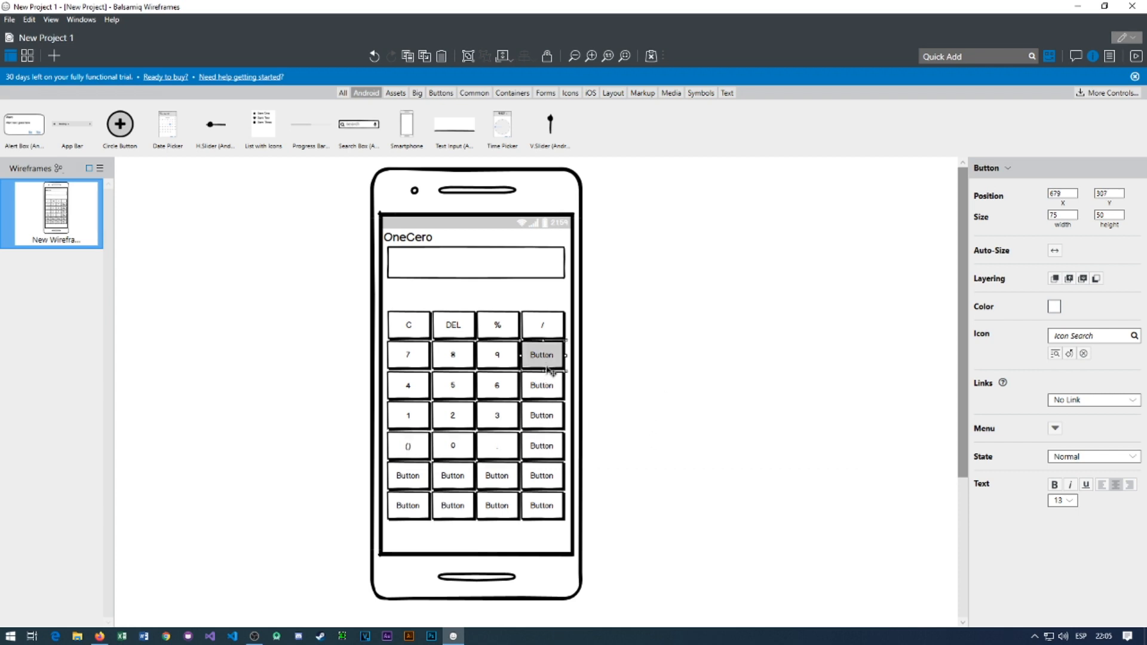
pyautogui.doubleClick(547, 360)
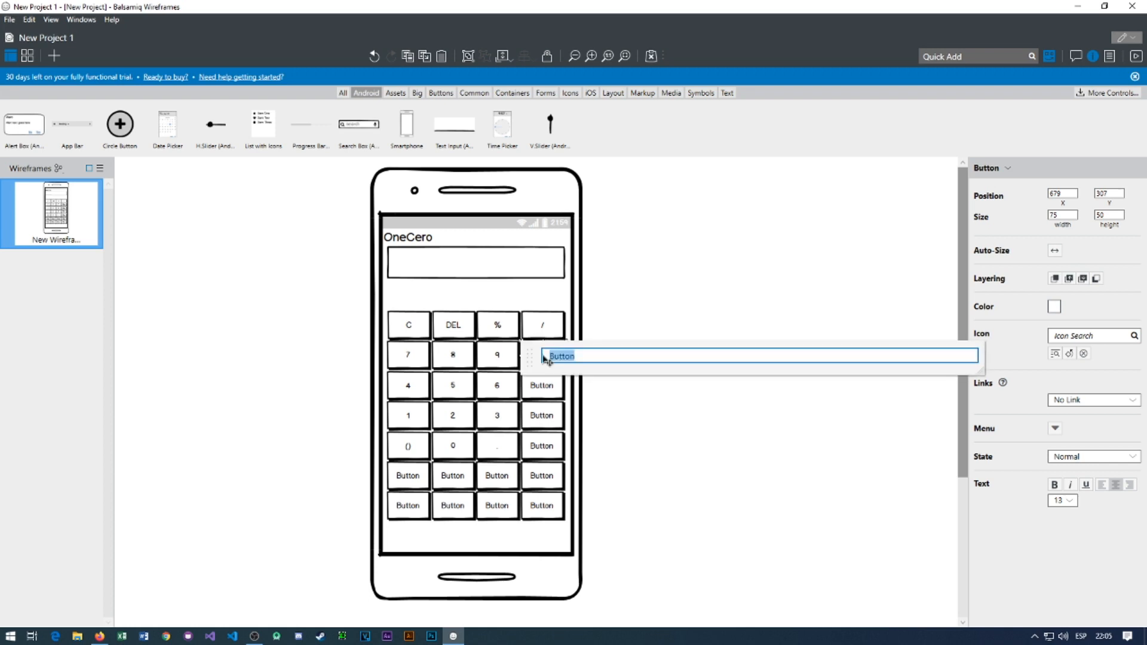
pyautogui.write('+')
pyautogui.doubleClick(545, 390)
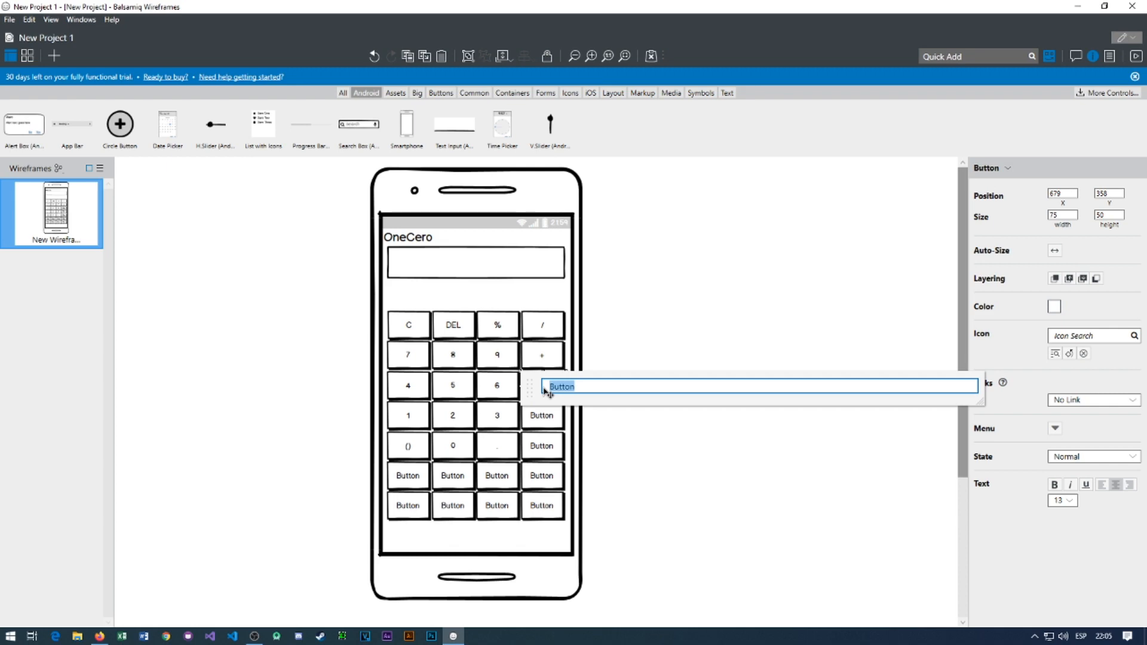
pyautogui.write('-')
pyautogui.press('Return')
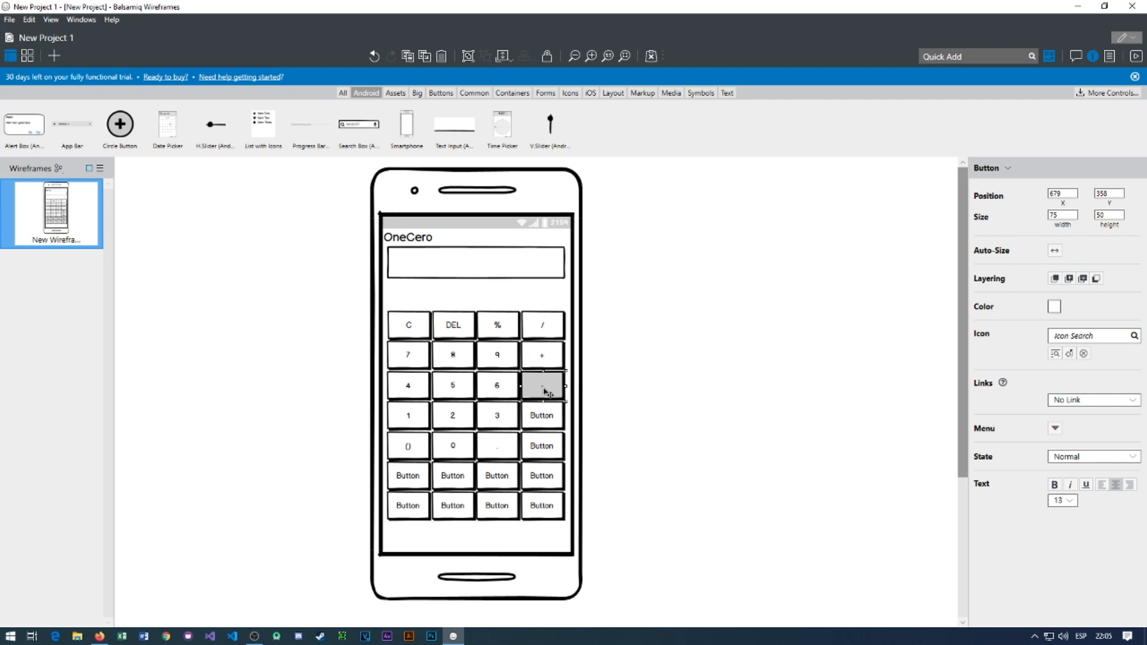
# Change the label of the + button at the end of the second row to x.
pyautogui.click(683, 336)
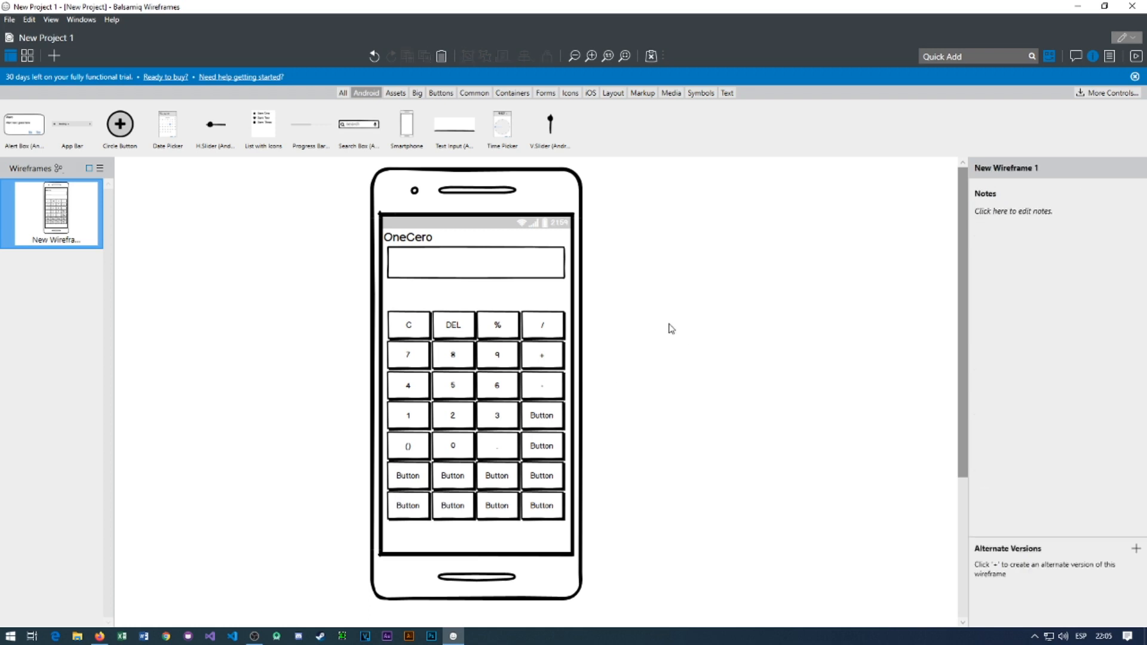
pyautogui.doubleClick(542, 361)
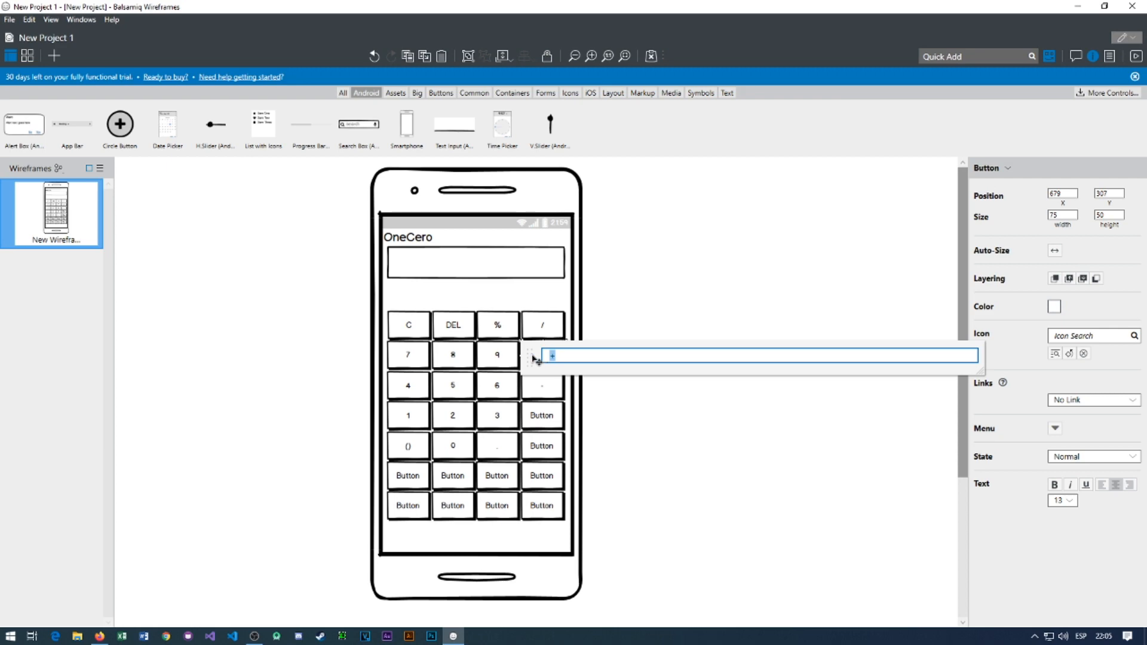
pyautogui.press('Return')
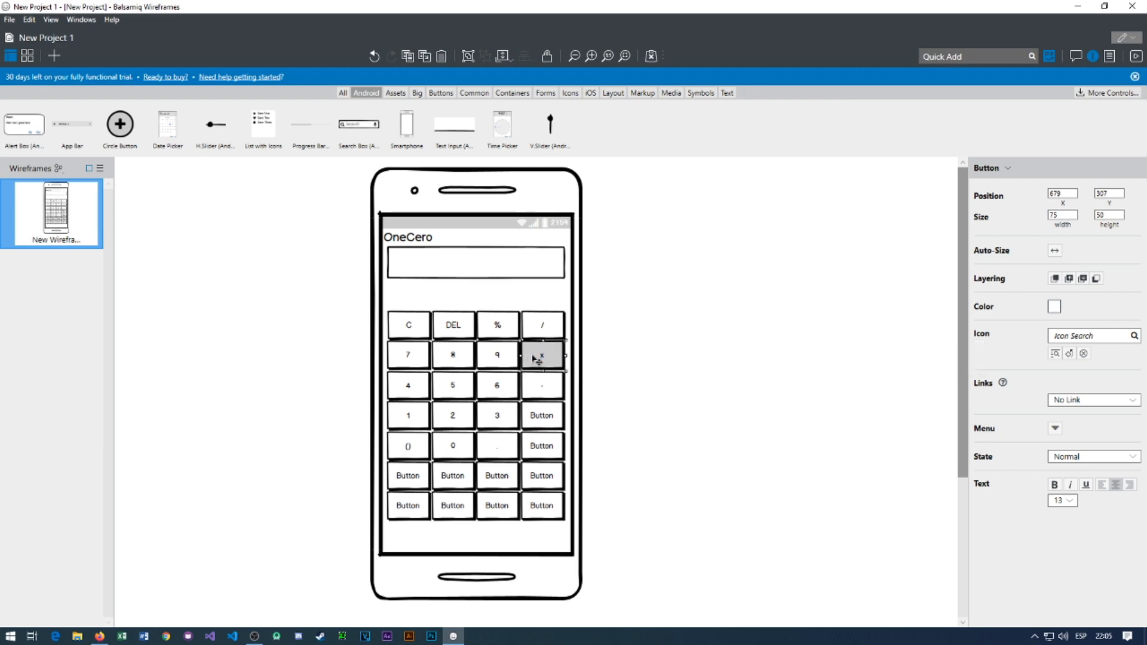
# Change the second row's last button label to a capital X and re-enter - on the third row's last button.
pyautogui.doubleClick(544, 364)
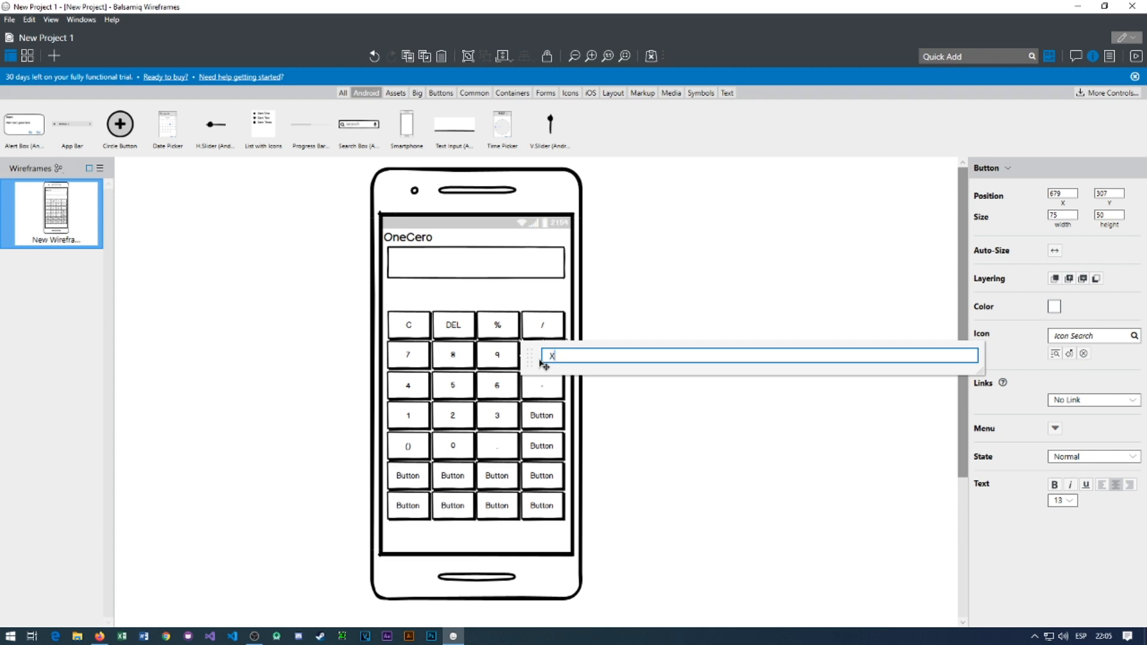
pyautogui.press('Return')
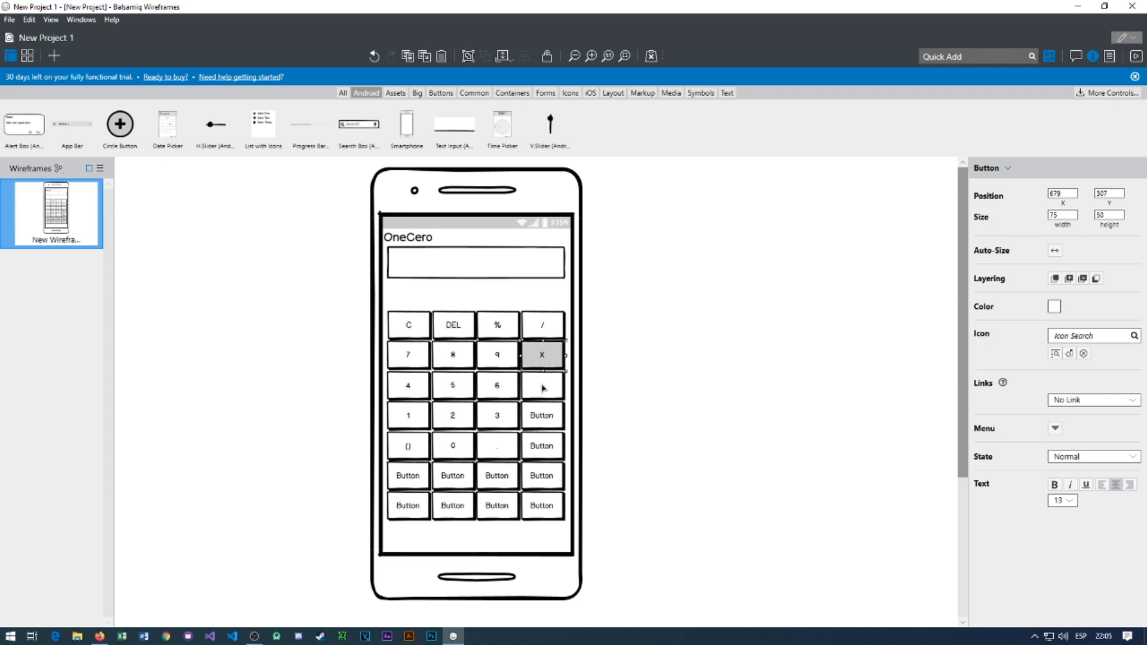
pyautogui.doubleClick(545, 387)
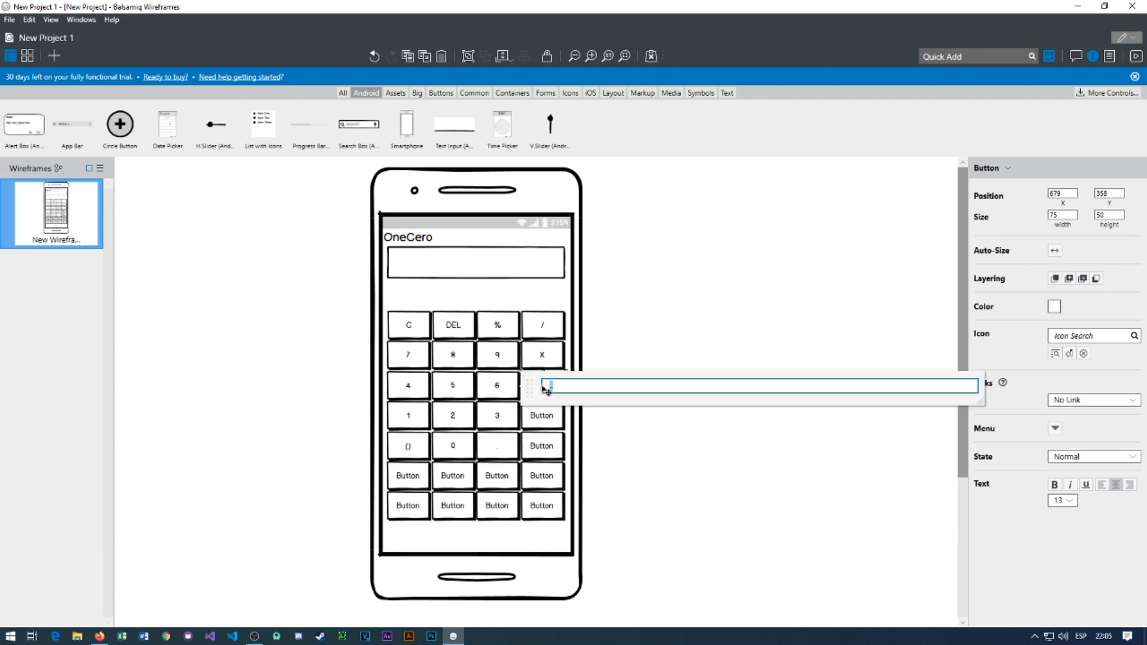
pyautogui.write('-')
pyautogui.press('Return')
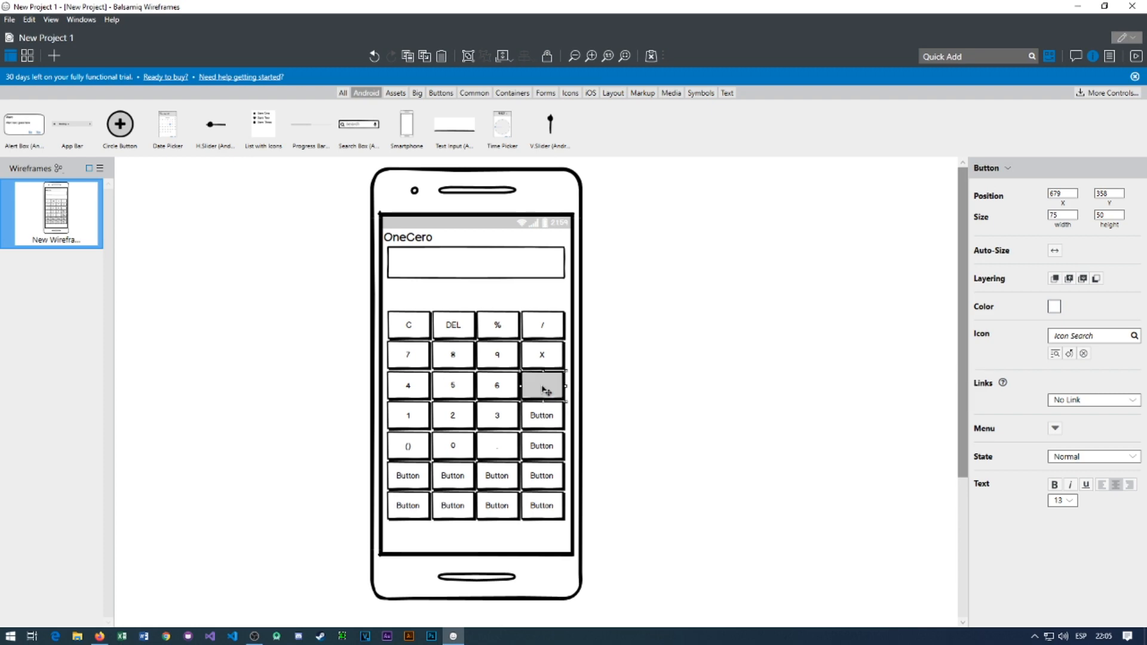
# Label the last button of the grid's fourth row +.
pyautogui.click(543, 421)
pyautogui.doubleClick(544, 423)
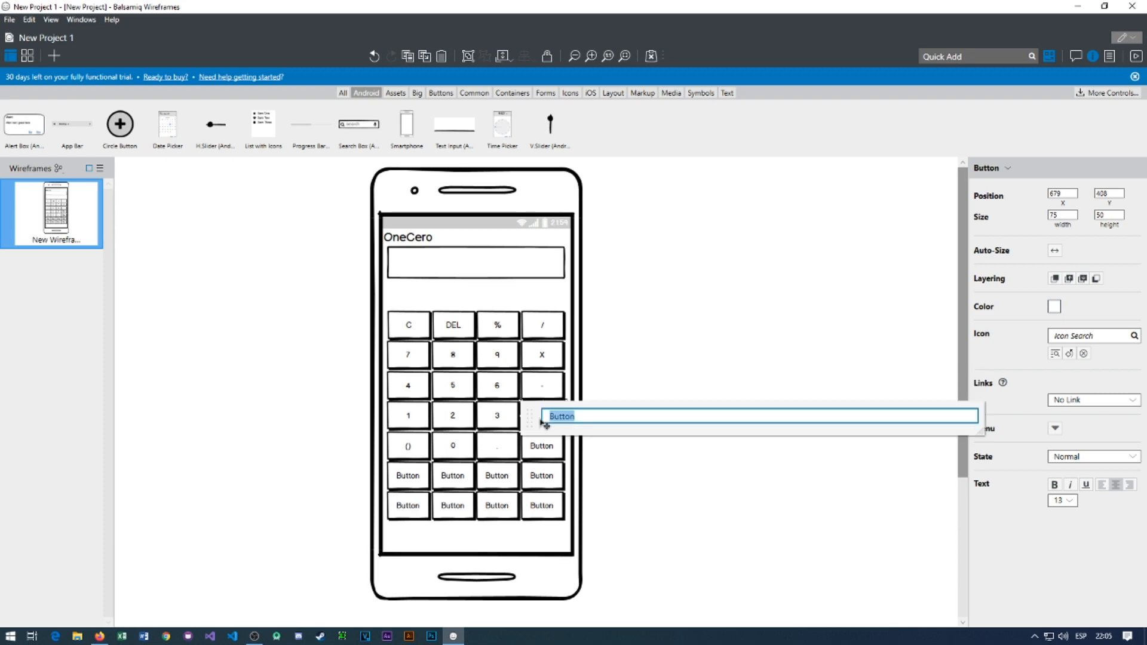
pyautogui.write('+')
pyautogui.press('Return')
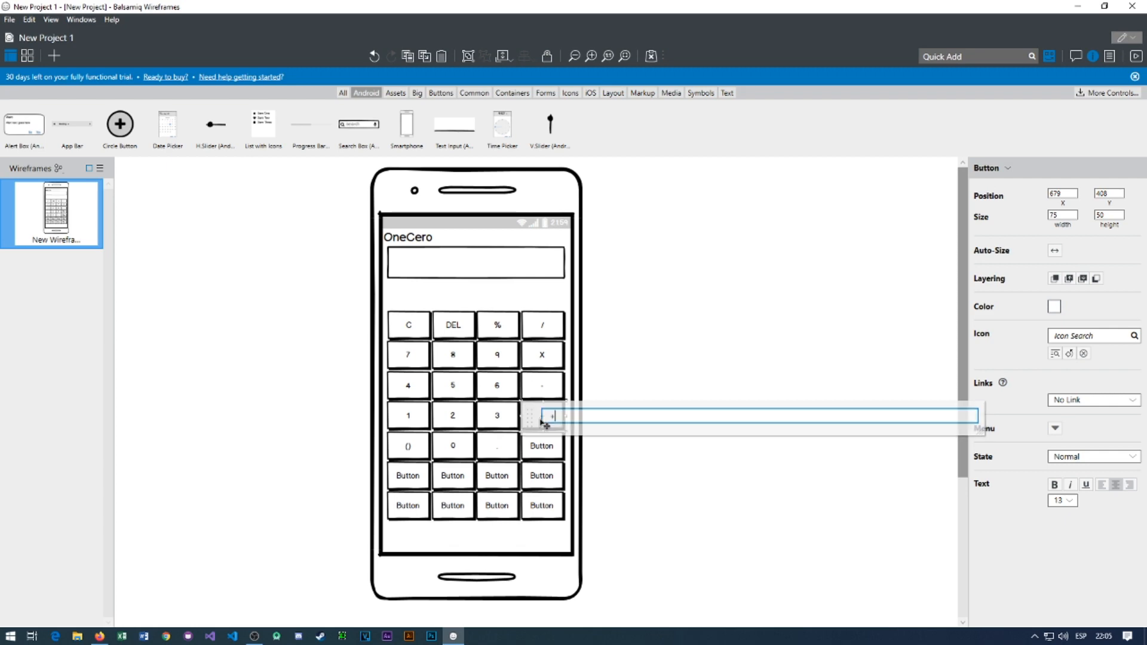
pyautogui.click(536, 476)
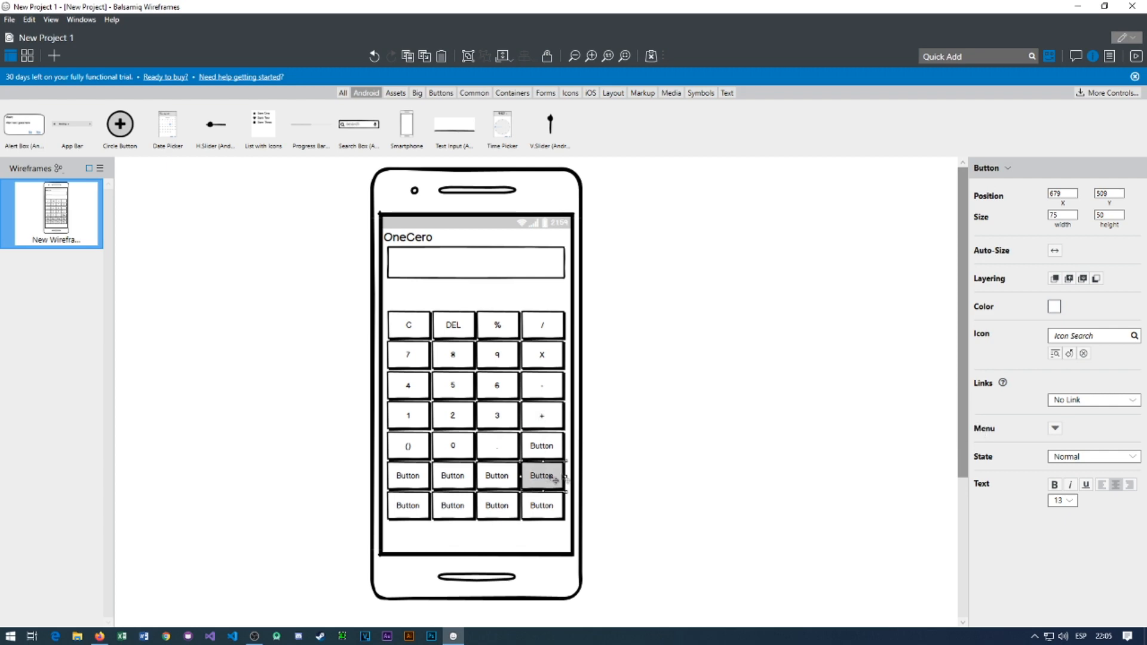
pyautogui.click(556, 449)
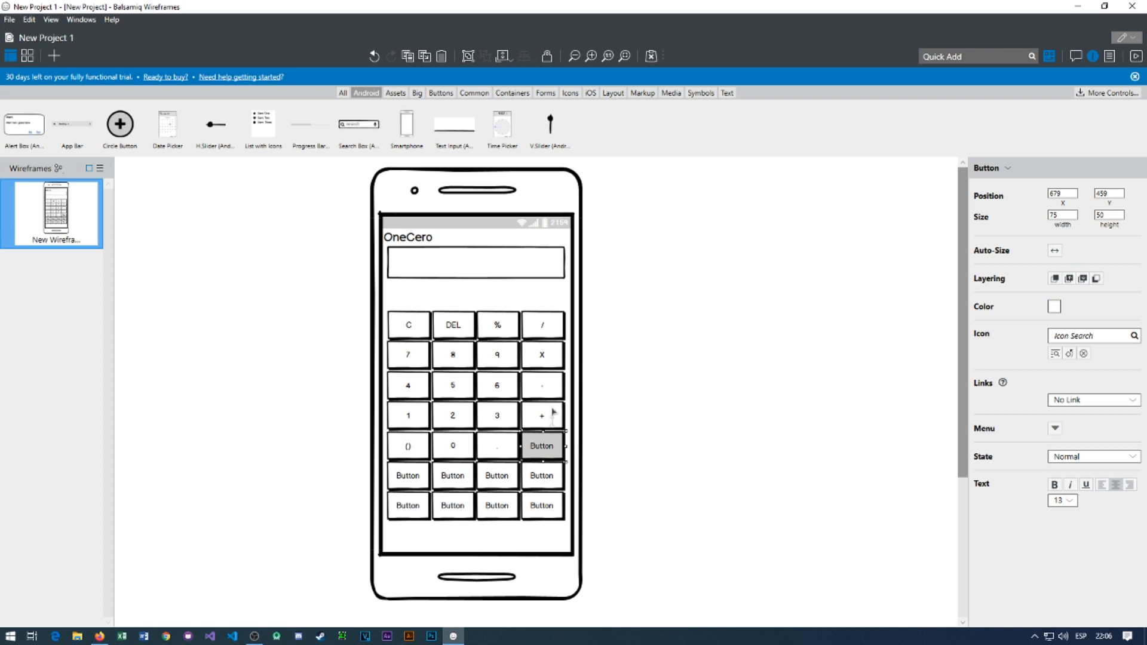
pyautogui.click(413, 479)
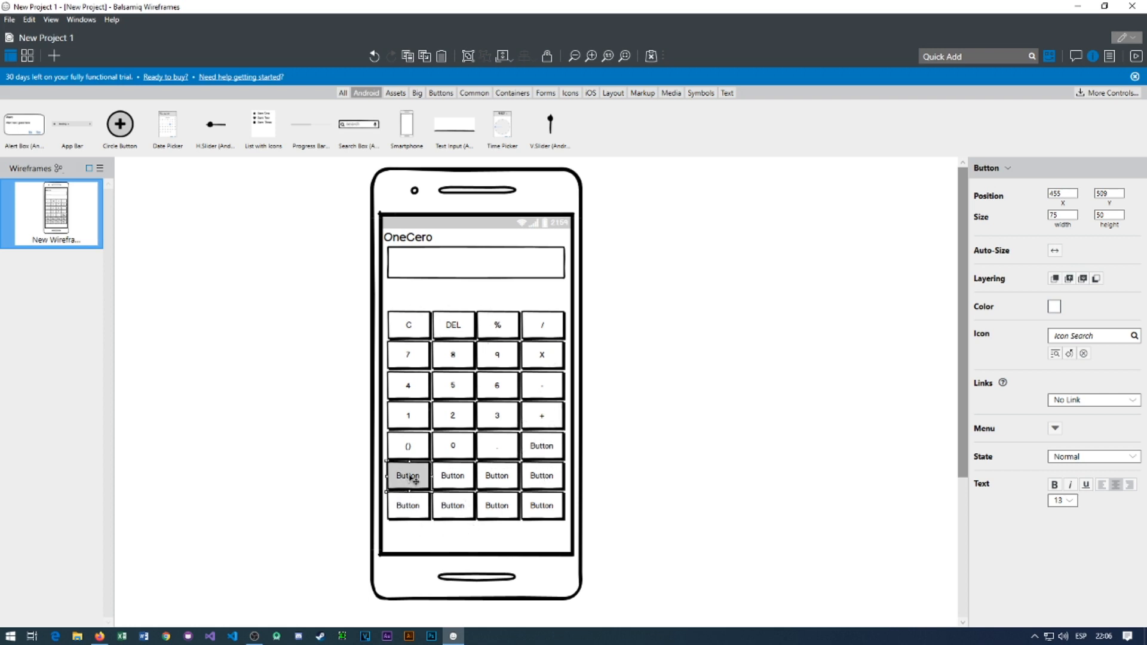
# Duplicate the four buttons of the grid's seventh row and place the copies directly below as an eighth row.
pyautogui.click(557, 515)
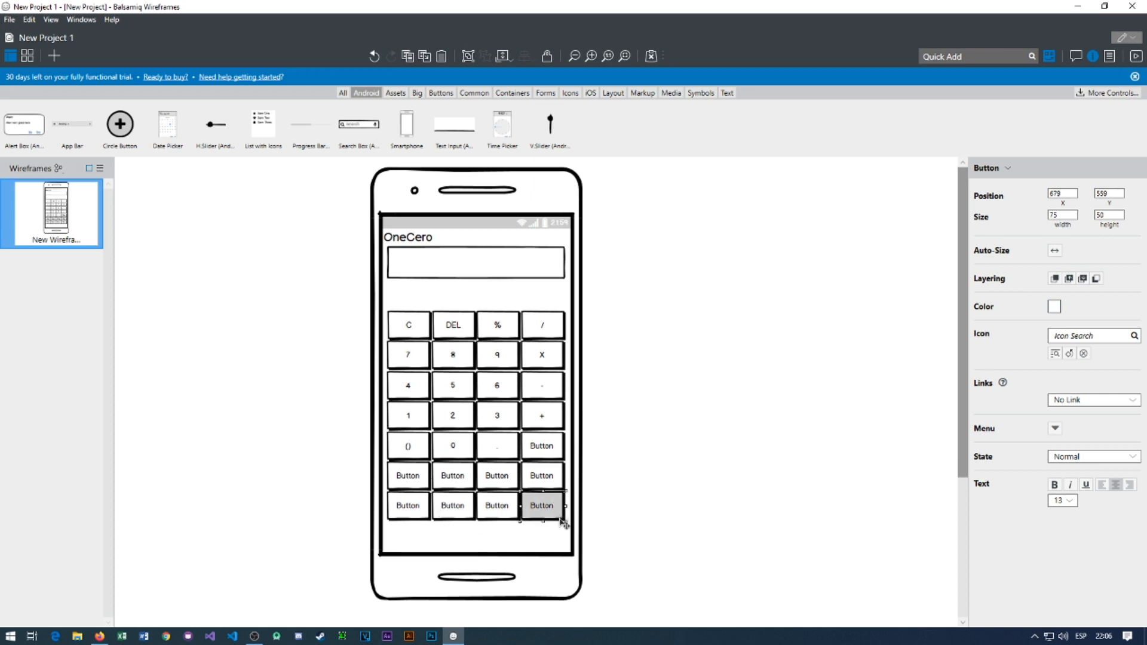
pyautogui.keyDown('shift'); pyautogui.click(509, 507); pyautogui.keyUp('shift')
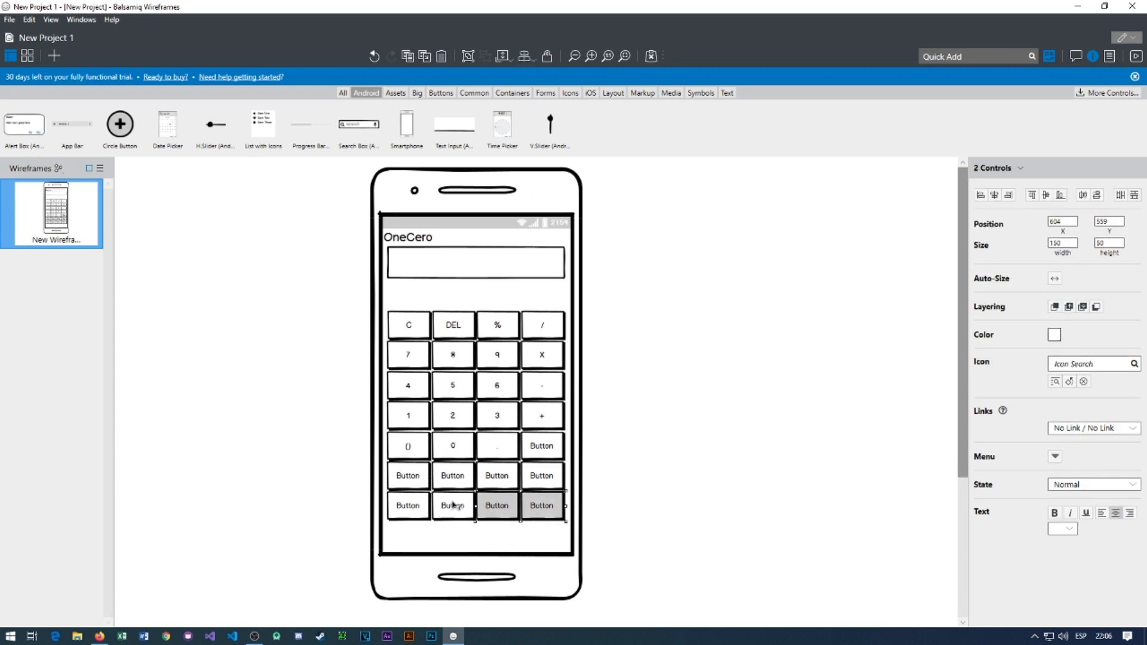
pyautogui.keyDown('shift'); pyautogui.click(455, 506); pyautogui.keyUp('shift')
pyautogui.keyDown('shift'); pyautogui.click(421, 506); pyautogui.keyUp('shift')
pyautogui.moveTo(420, 505); pyautogui.dragTo(465, 539)
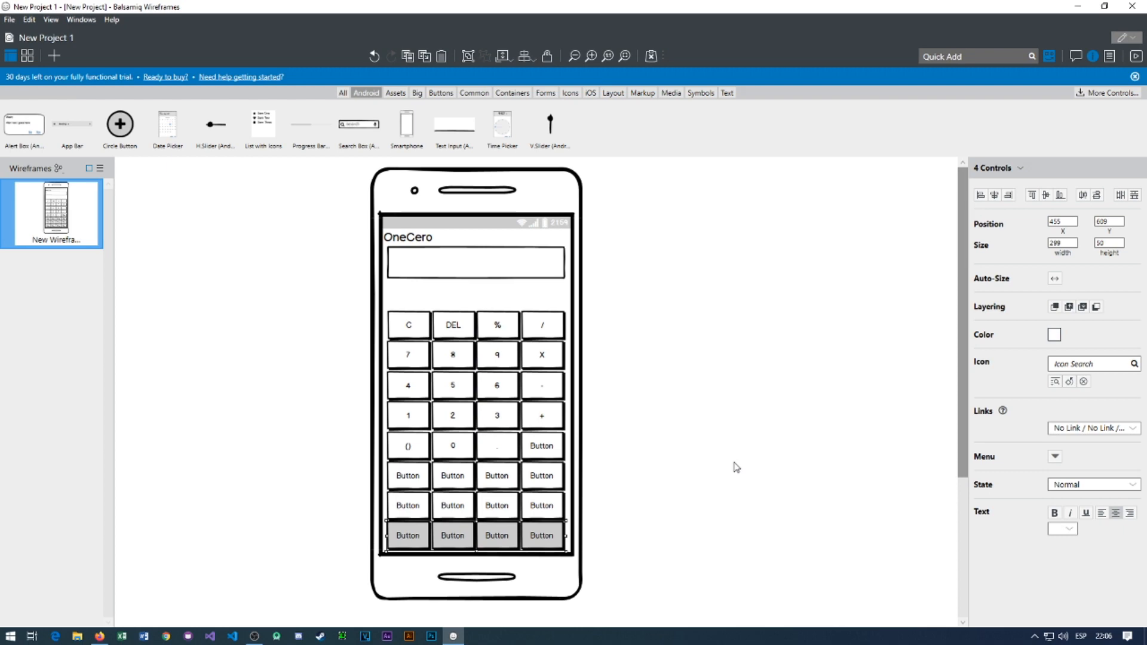
pyautogui.click(814, 387)
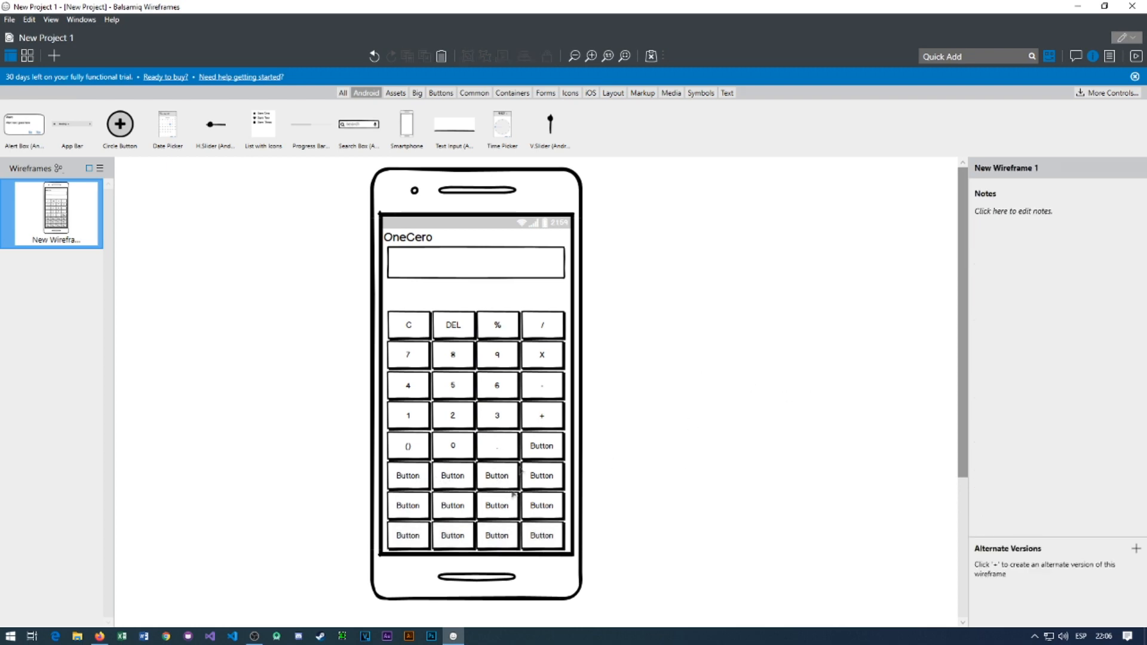
# Label the first three buttons of the grid's sixth row sin, cos and tan.
pyautogui.doubleClick(408, 477)
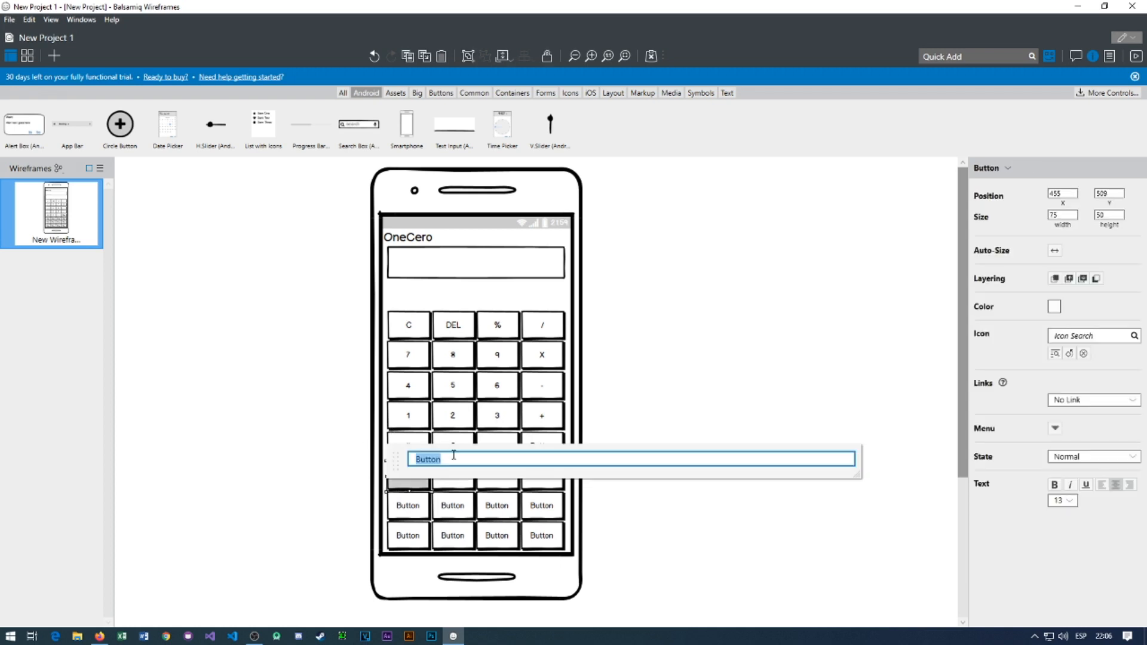
pyautogui.write('SIN')
pyautogui.press('Return')
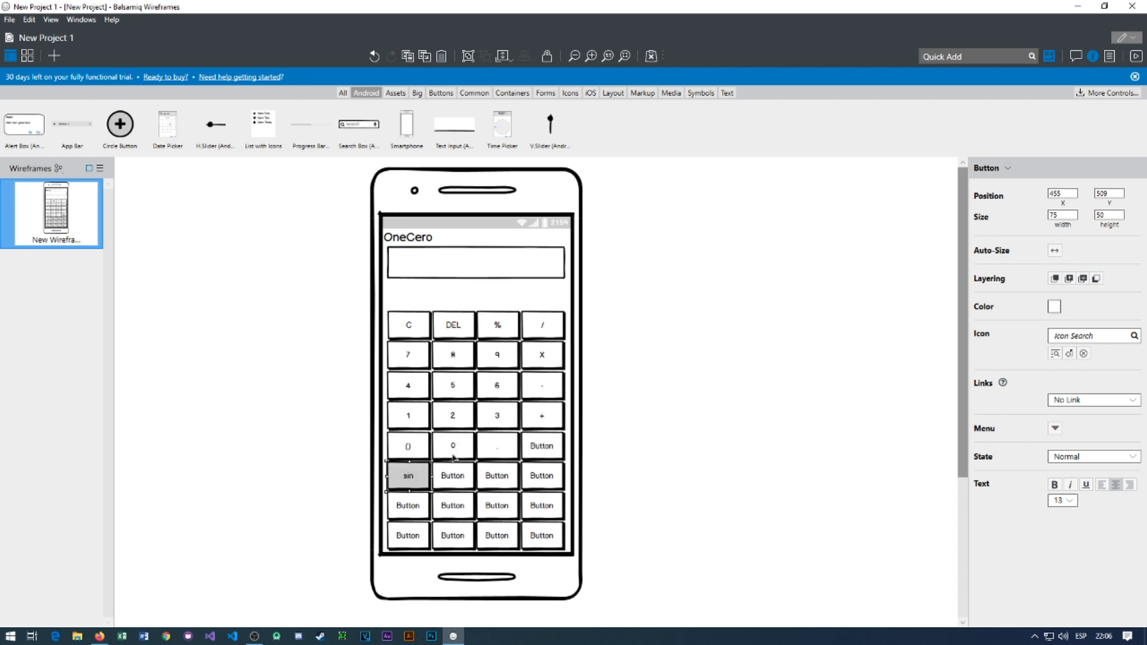
pyautogui.doubleClick(462, 481)
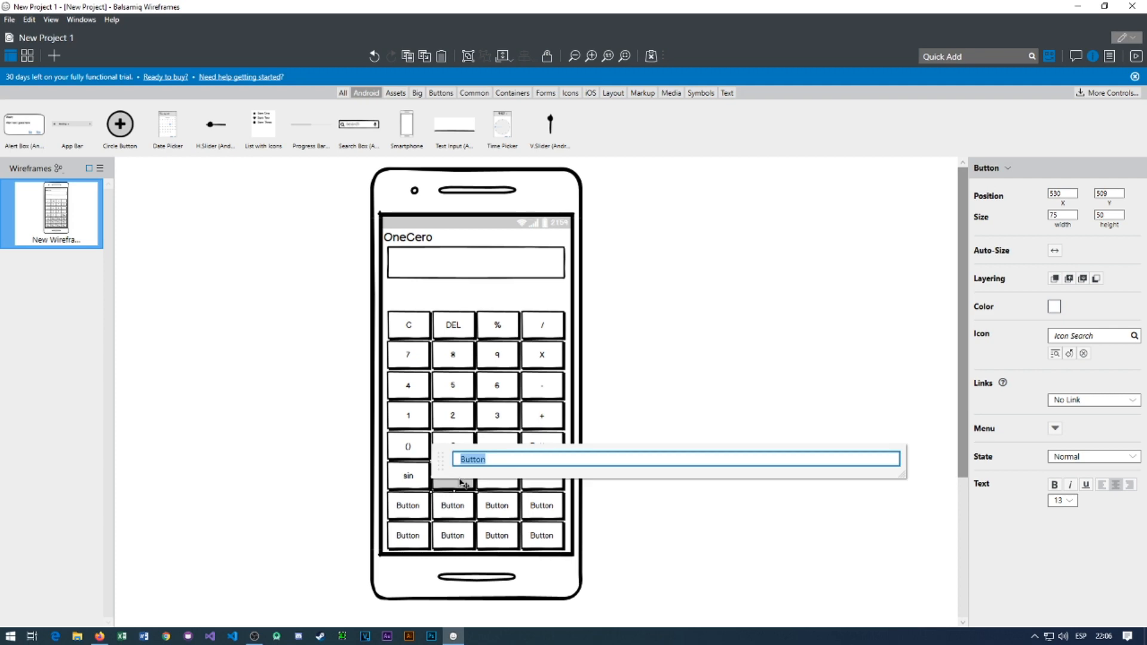
pyautogui.write('cos')
pyautogui.press('Return')
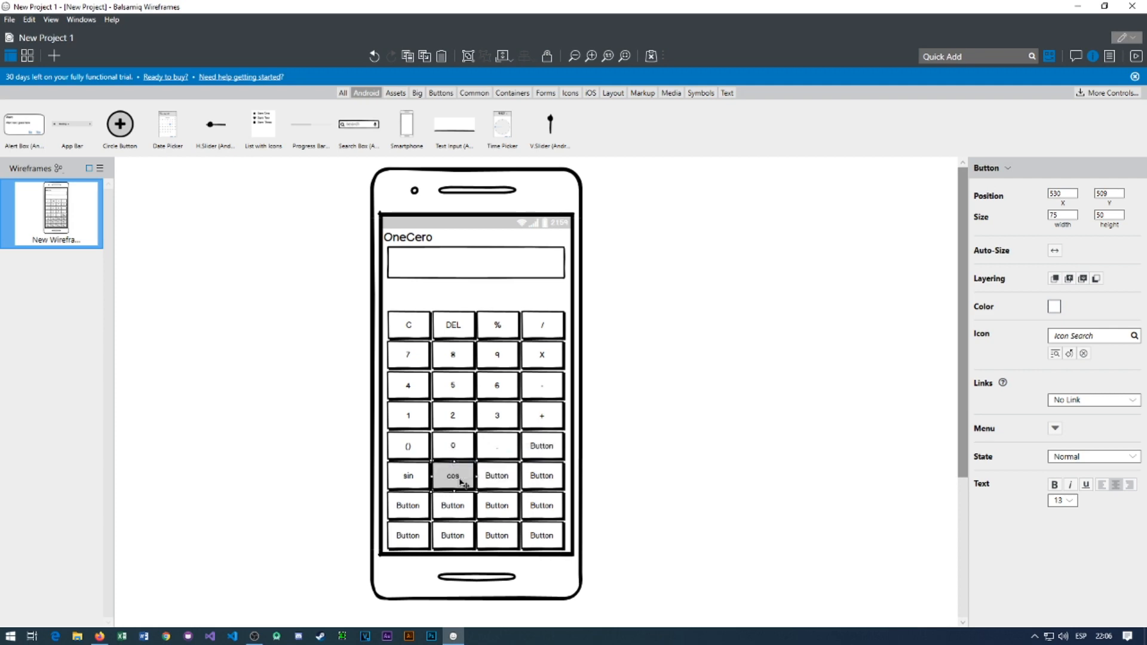
pyautogui.doubleClick(500, 478)
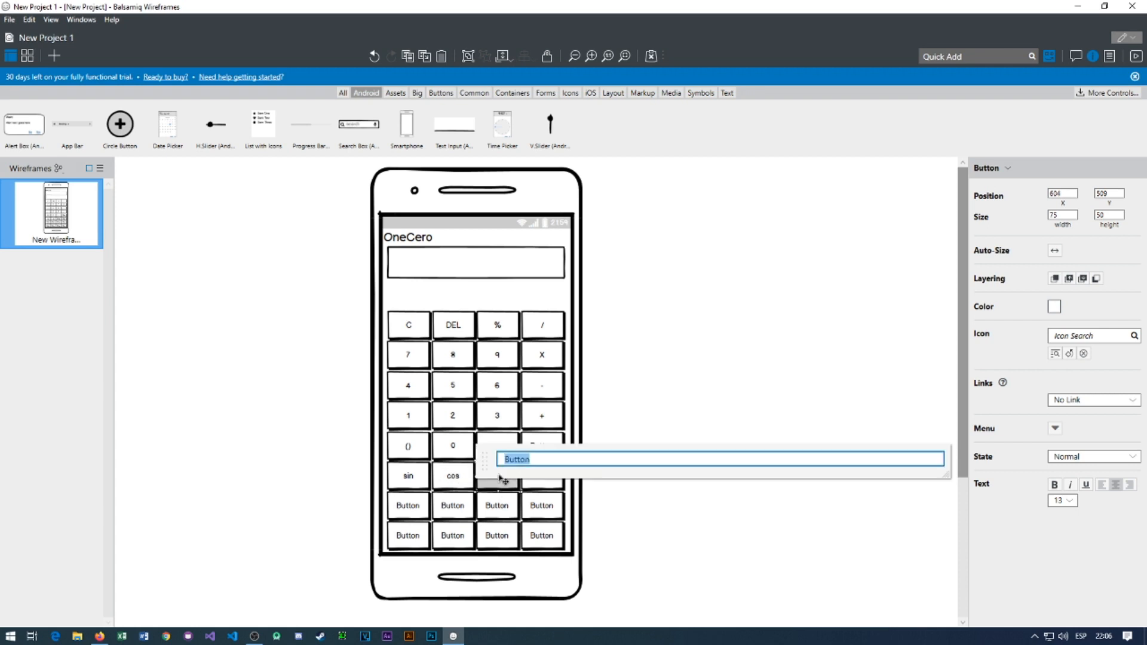
pyautogui.write('tan')
pyautogui.press('Return')
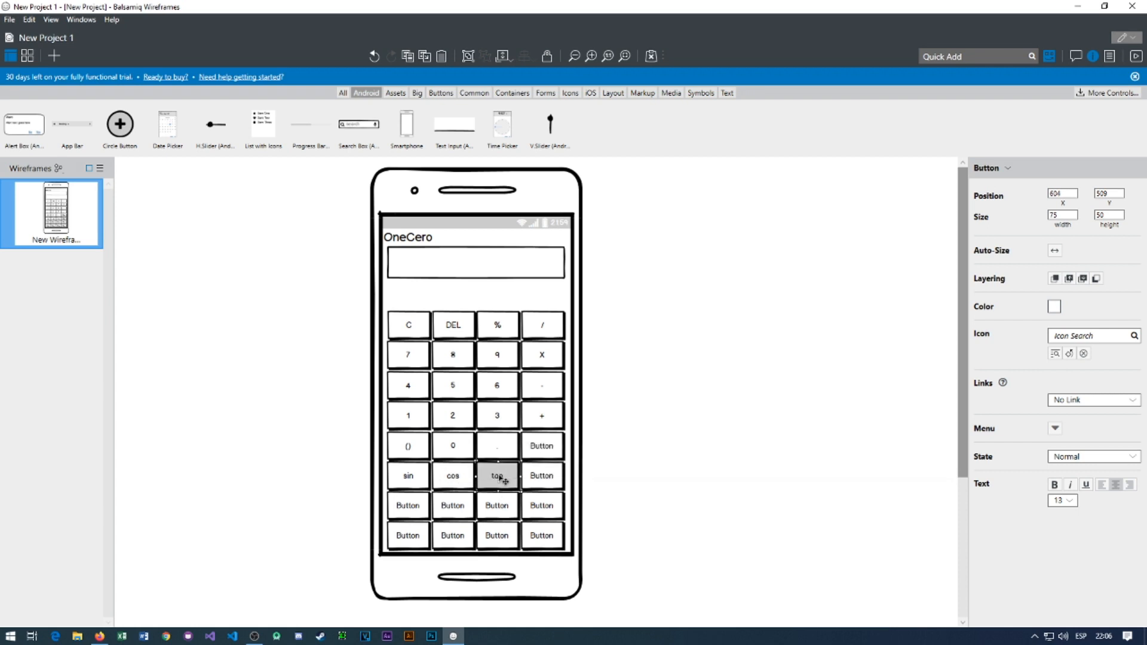
# Label the first three buttons of the grid's seventh row csc, sec and ctg.
pyautogui.doubleClick(409, 508)
pyautogui.write('csc')
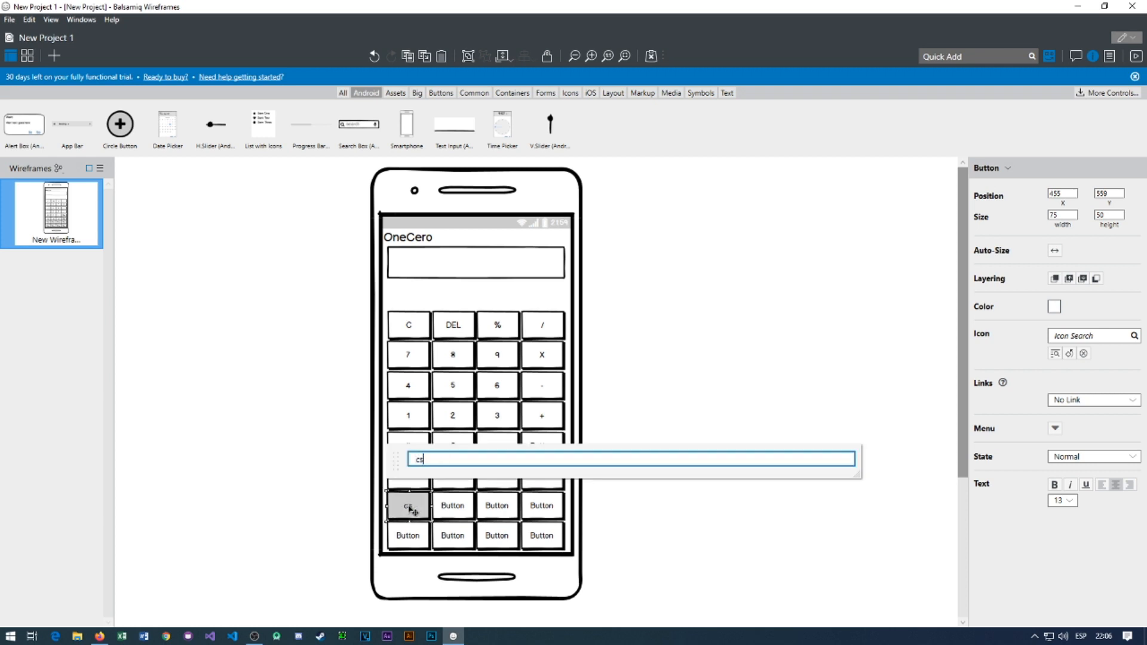
pyautogui.press('Return')
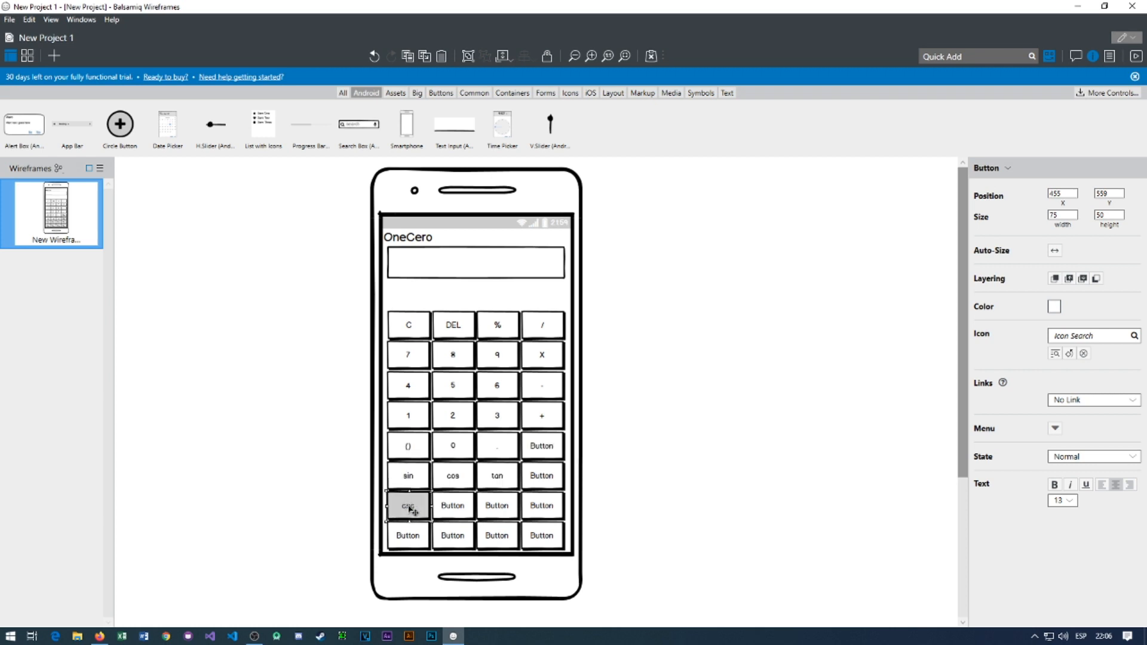
pyautogui.doubleClick(454, 507)
pyautogui.write('sec')
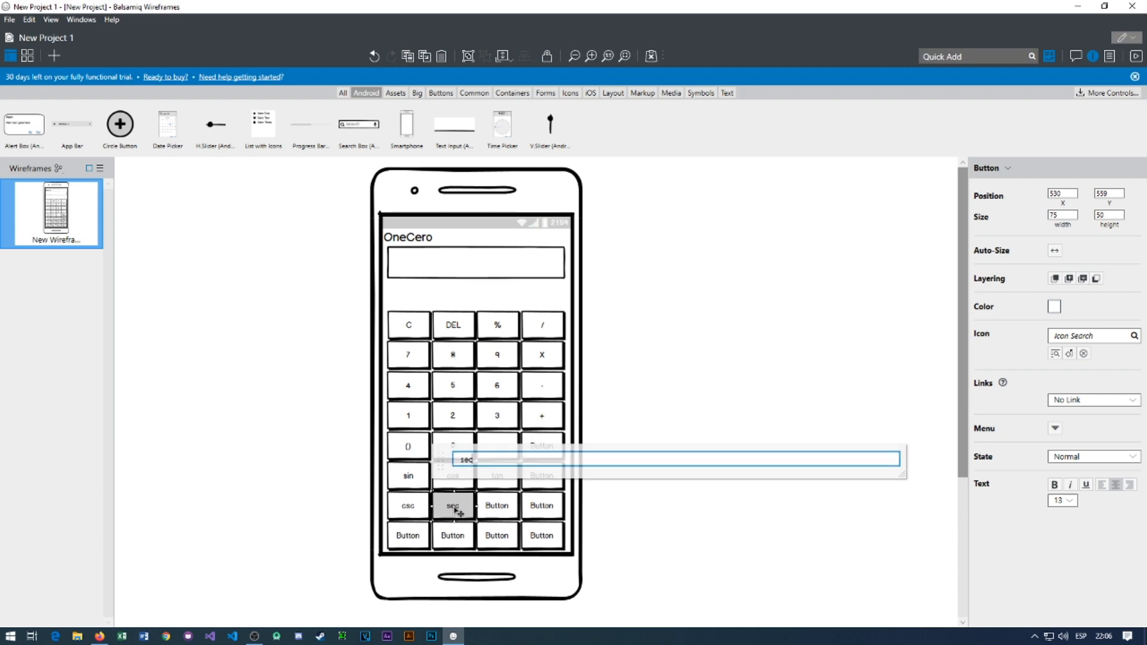
pyautogui.press('Return')
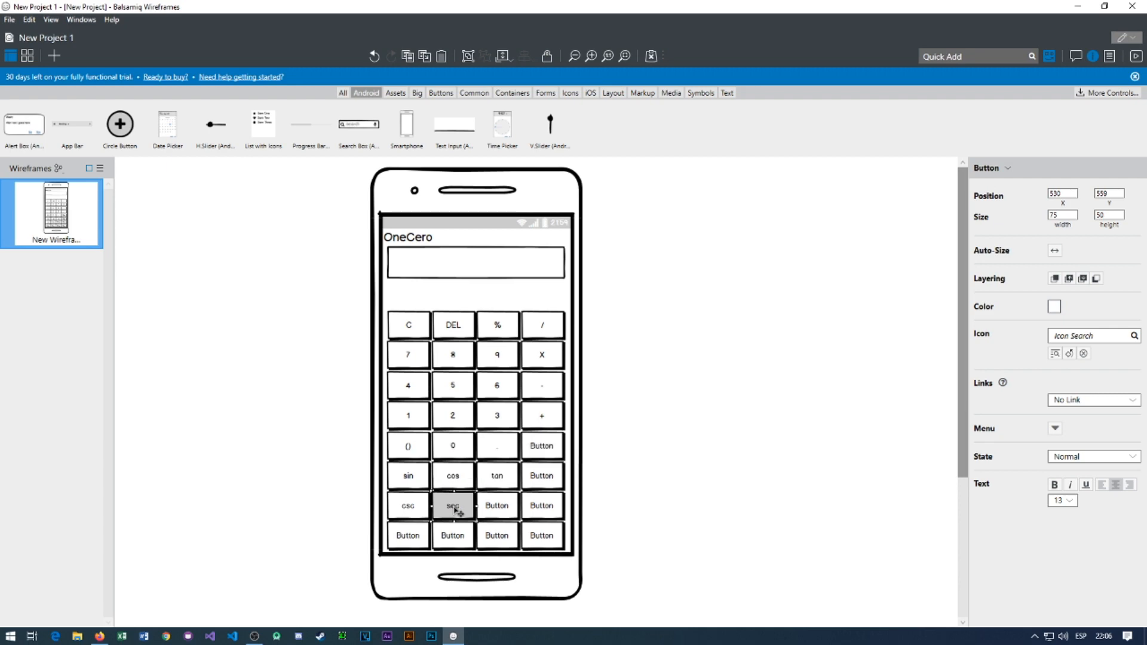
pyautogui.doubleClick(503, 511)
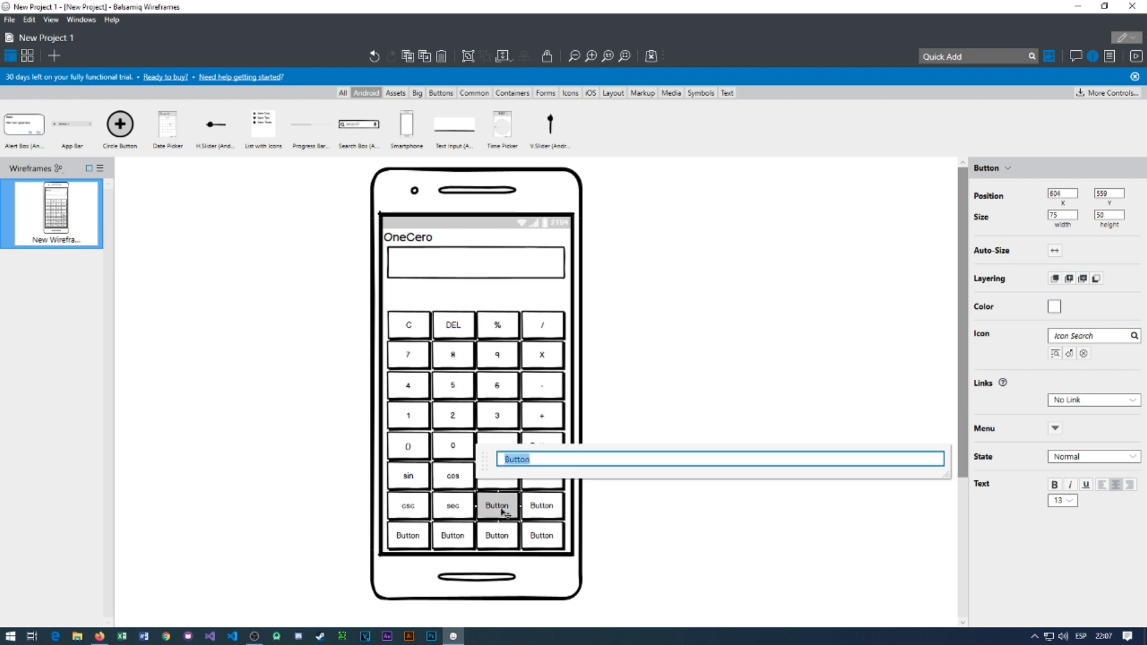
pyautogui.write('ctg')
pyautogui.press('Return')
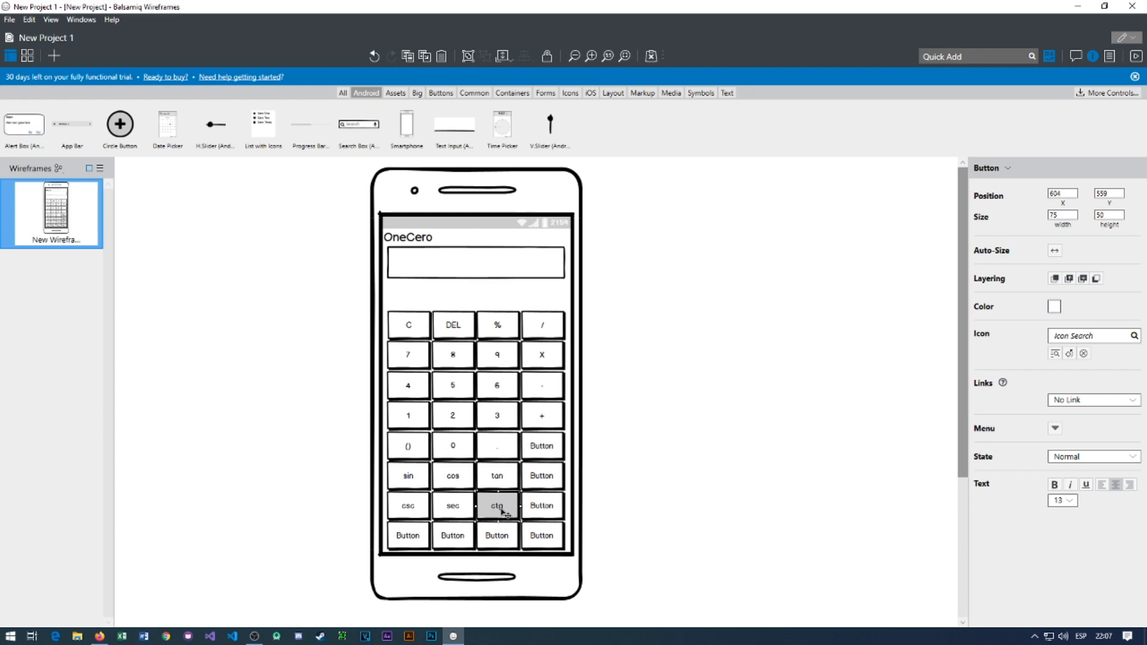
# Label the first button of the grid's eighth row OF.
pyautogui.doubleClick(408, 538)
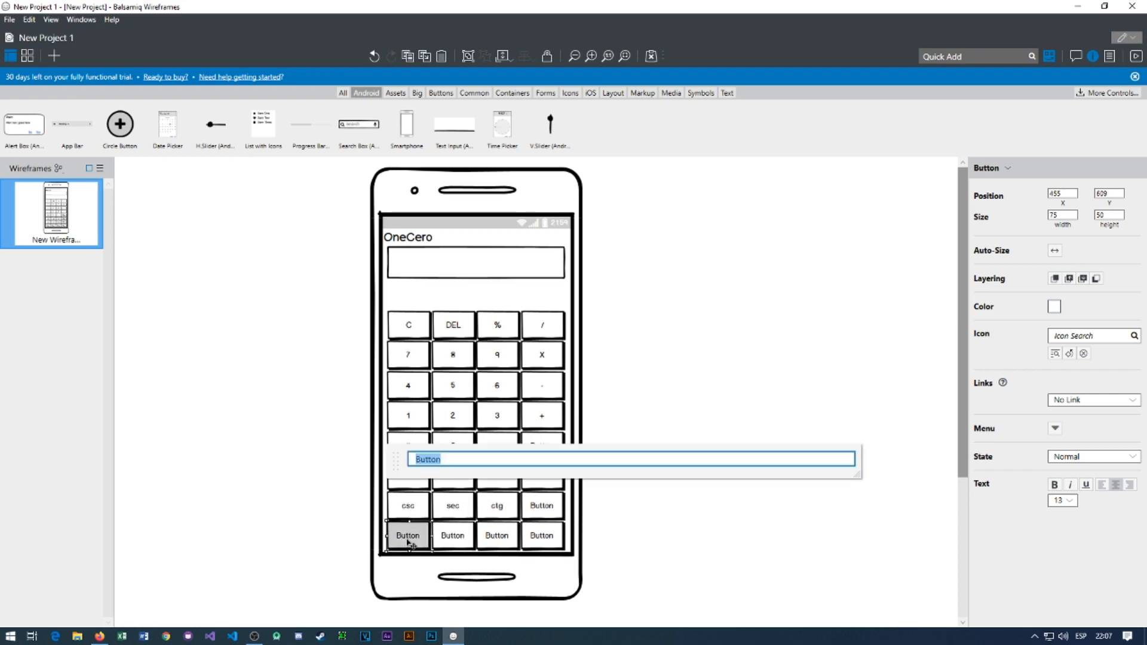
pyautogui.write('c')
pyautogui.press('BackSpace')
pyautogui.write('FO')
pyautogui.press('BackSpace')
pyautogui.press('BackSpace')
pyautogui.write('OF')
pyautogui.press('Return')
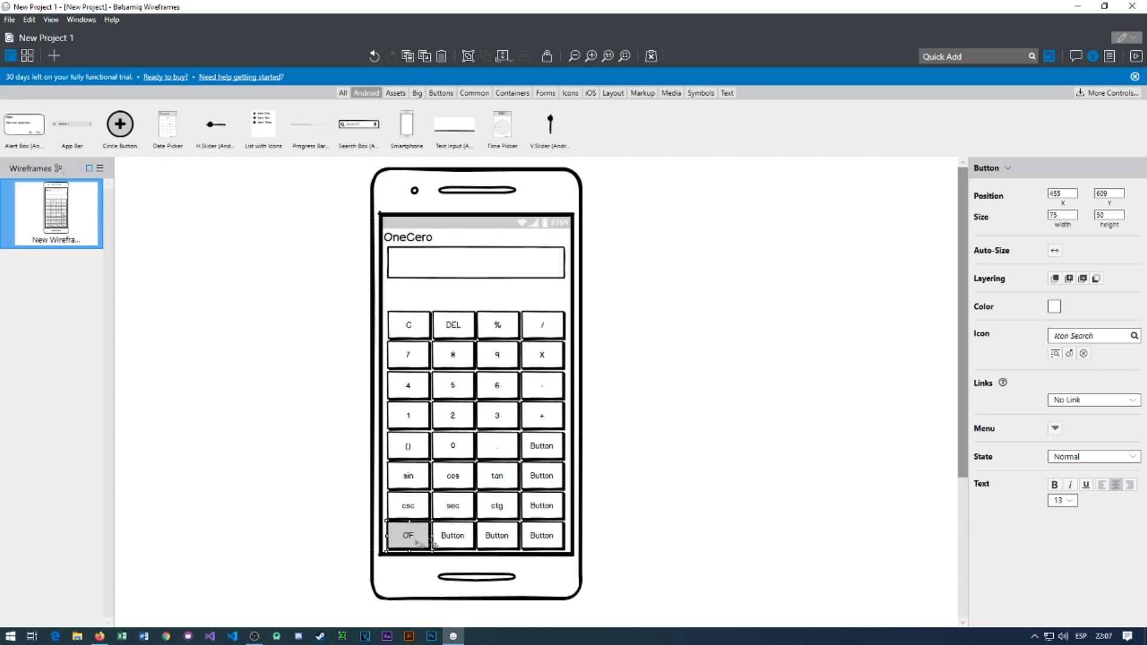
# Label the second and third buttons of the grid's eighth row X! and X^.
pyautogui.click(457, 541)
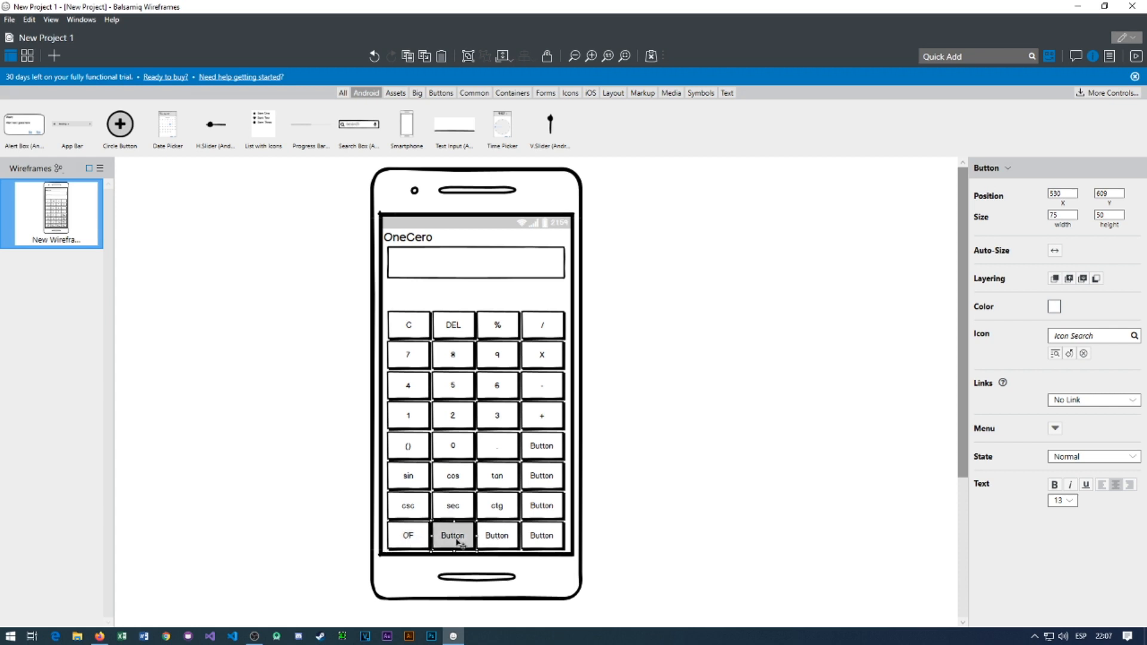
pyautogui.doubleClick(458, 542)
pyautogui.write('X!')
pyautogui.press('Return')
pyautogui.click(499, 540)
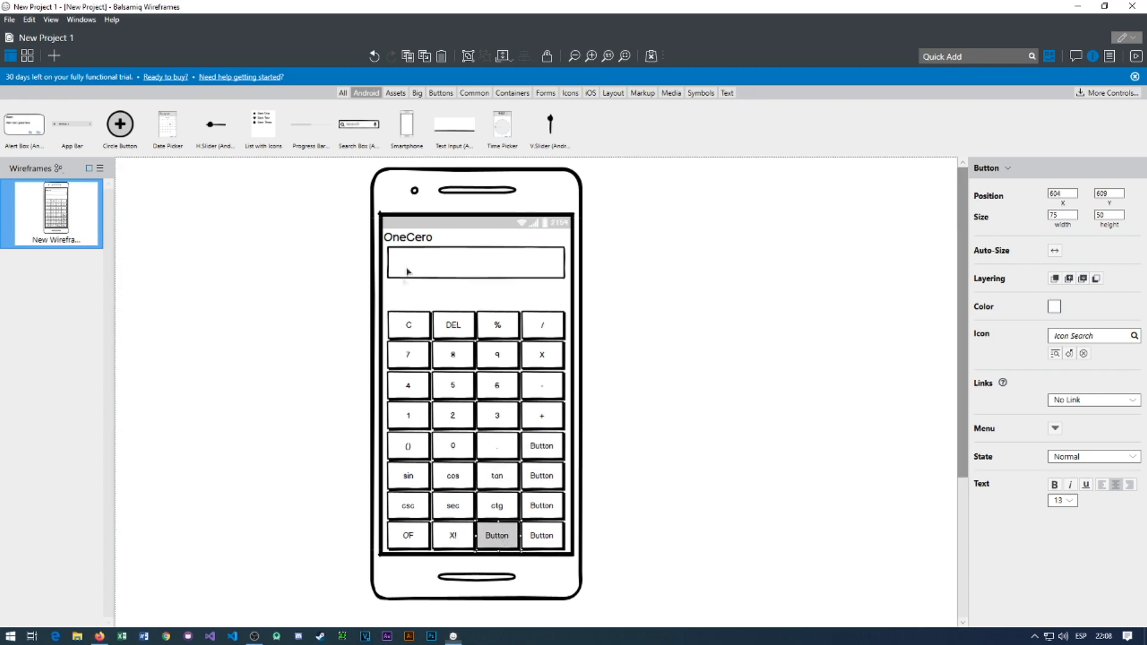
pyautogui.doubleClick(499, 539)
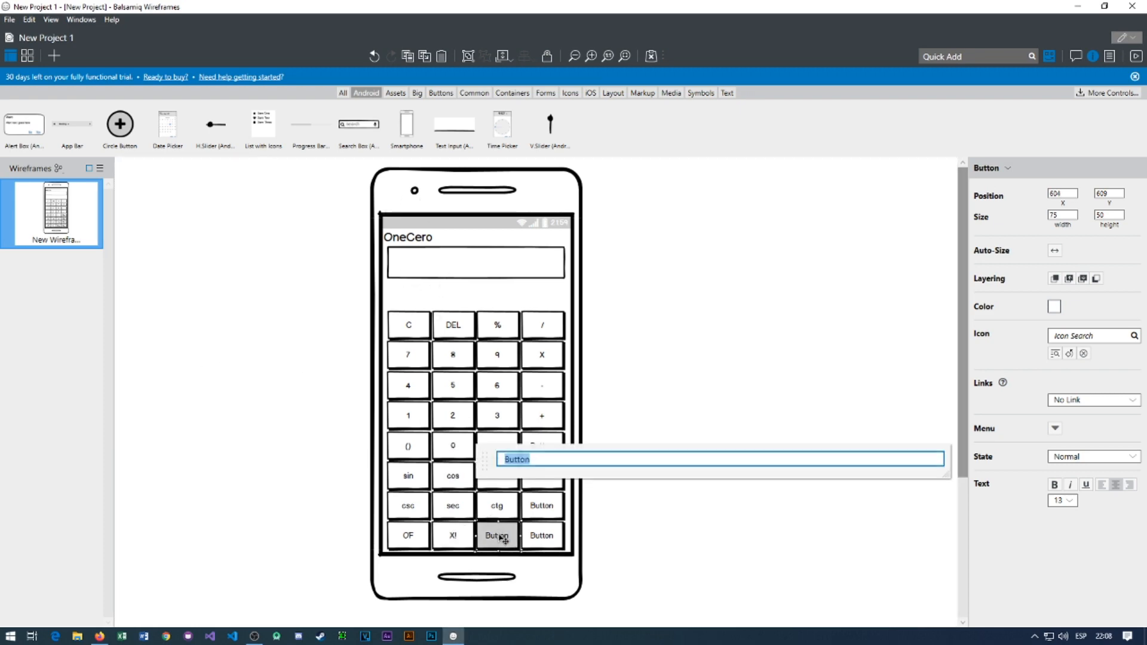
pyautogui.write('C')
pyautogui.write('^')
pyautogui.press('Return')
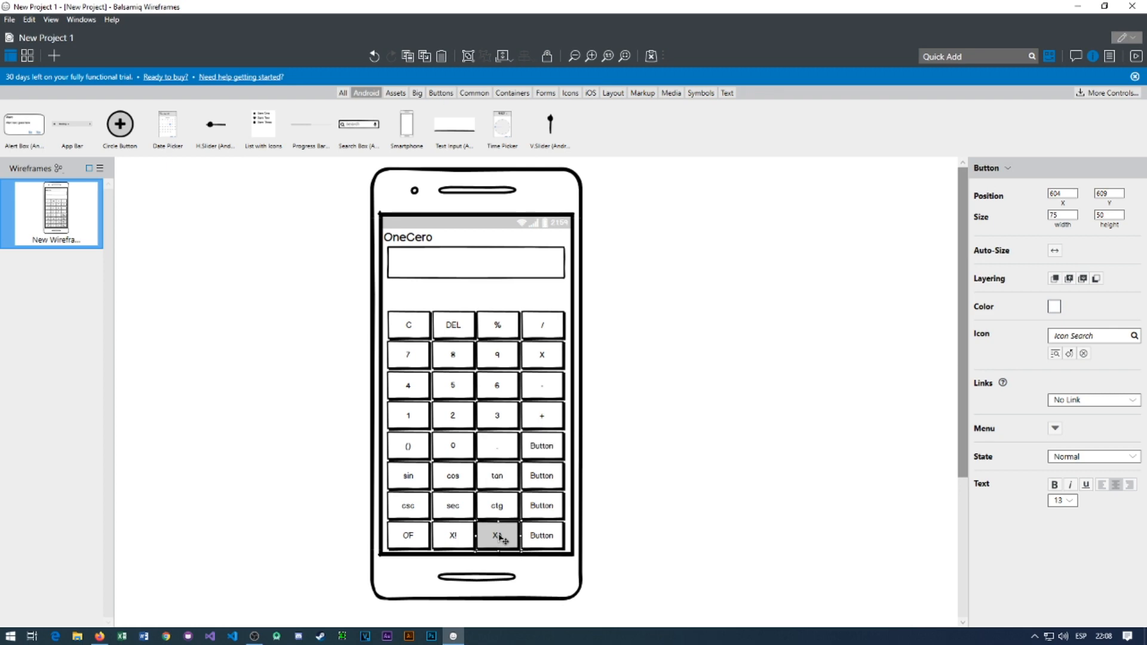
# Delete the unlabelled last-column buttons in the grid's sixth, seventh and eighth rows.
pyautogui.click(552, 509)
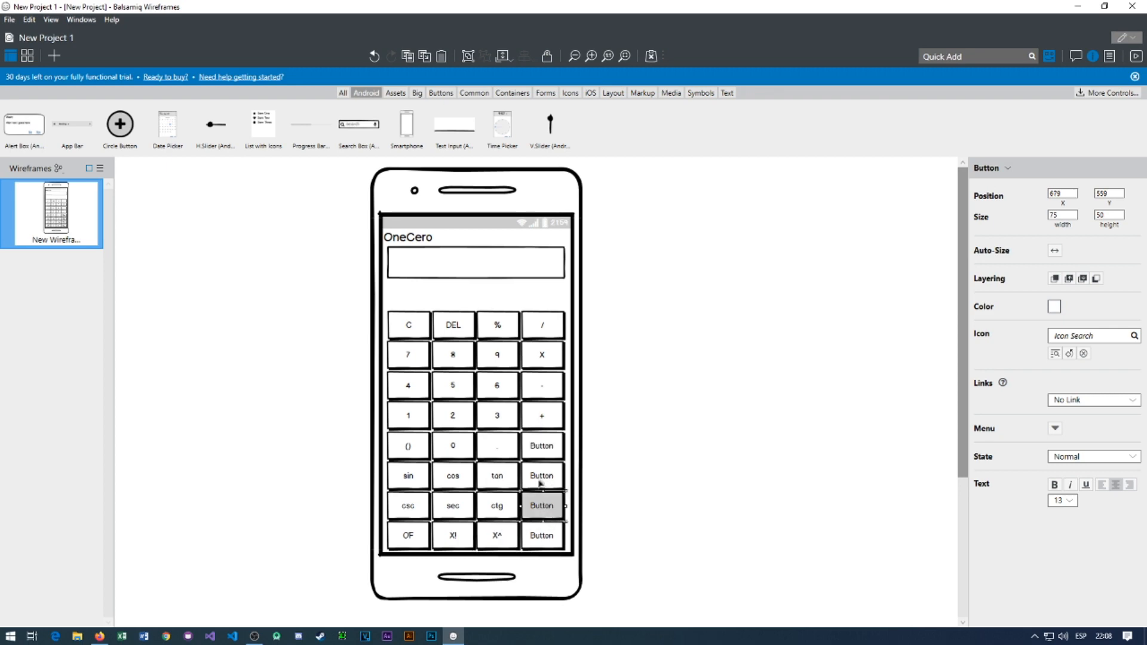
pyautogui.click(543, 479)
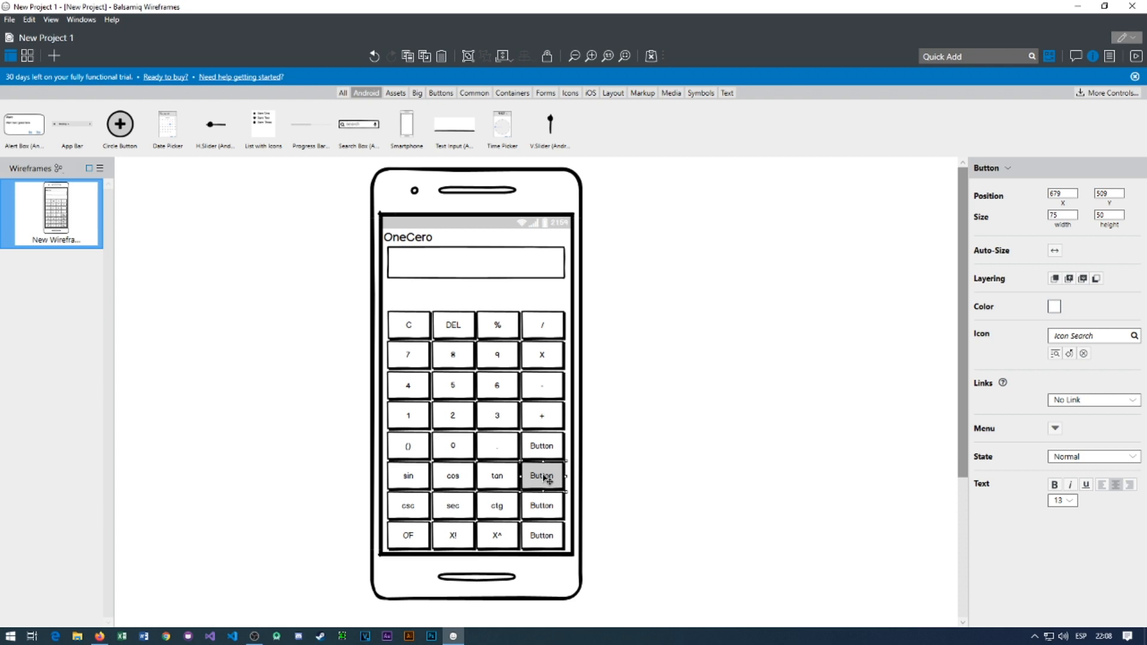
pyautogui.press('Delete')
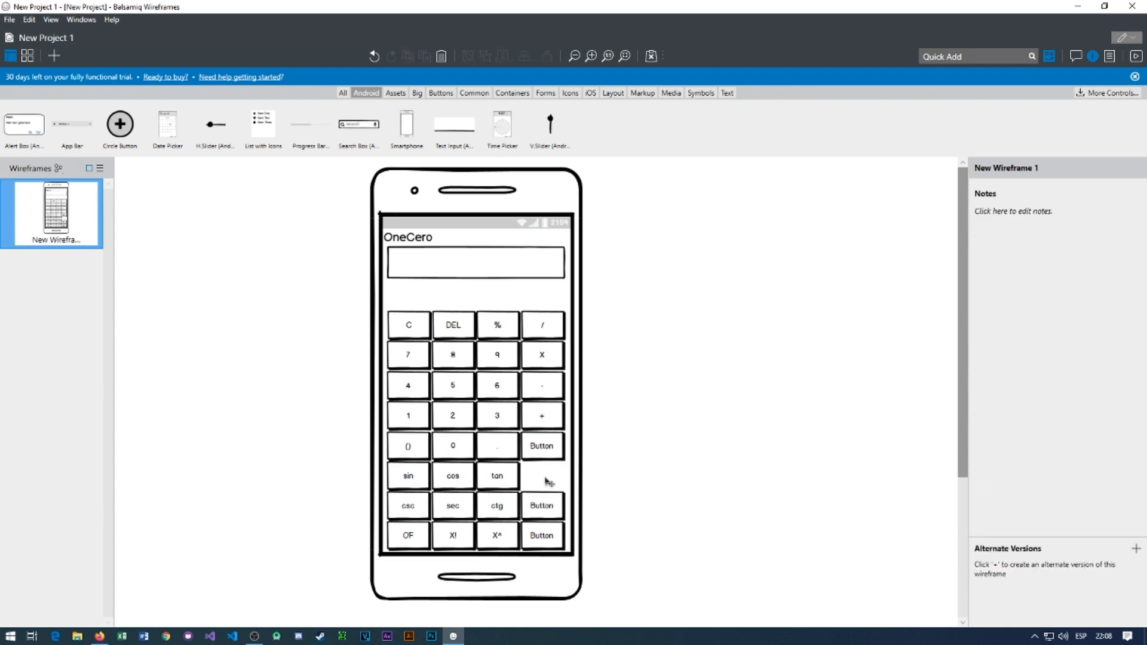
pyautogui.click(551, 507)
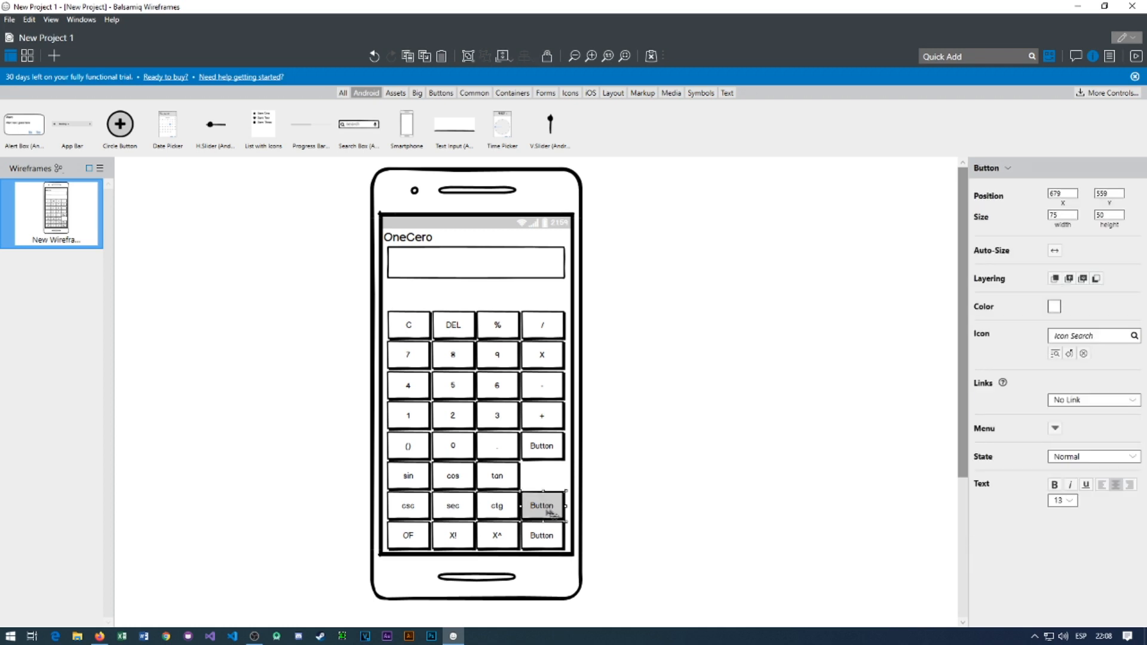
pyautogui.press('Delete')
pyautogui.click(545, 528)
pyautogui.press('Delete')
# Stretch the fifth row's last button down to the eighth row, 200 high, and label it =.
pyautogui.click(549, 459)
pyautogui.moveTo(543, 461); pyautogui.dragTo(558, 551)
pyautogui.doubleClick(551, 499)
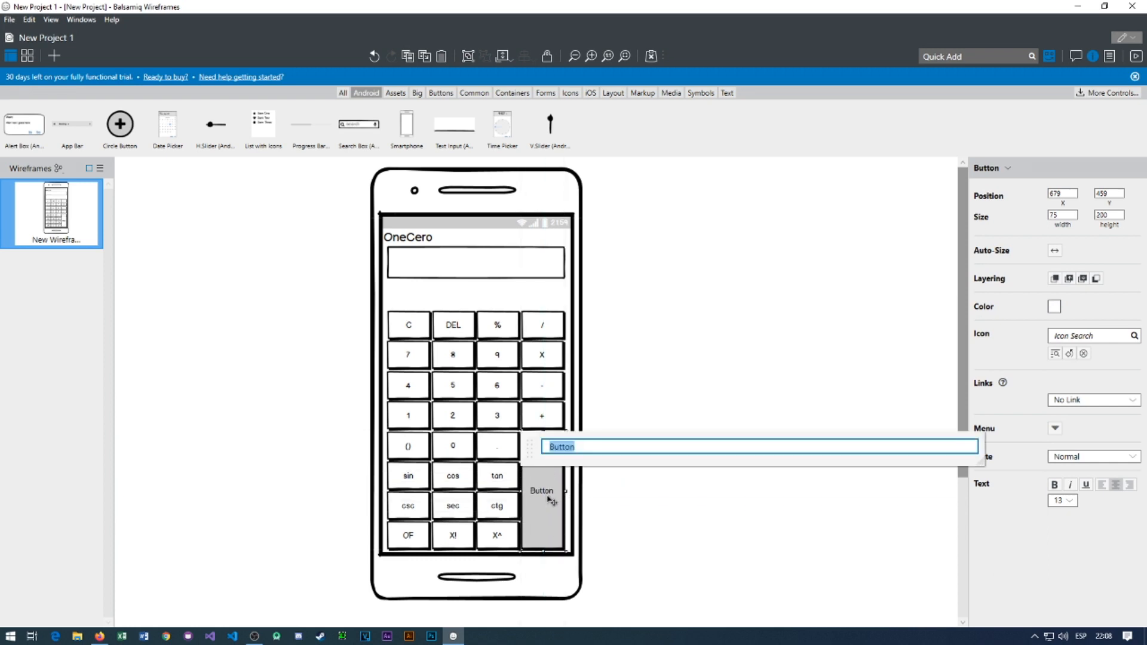
pyautogui.write('=')
pyautogui.press('Return')
pyautogui.click(668, 472)
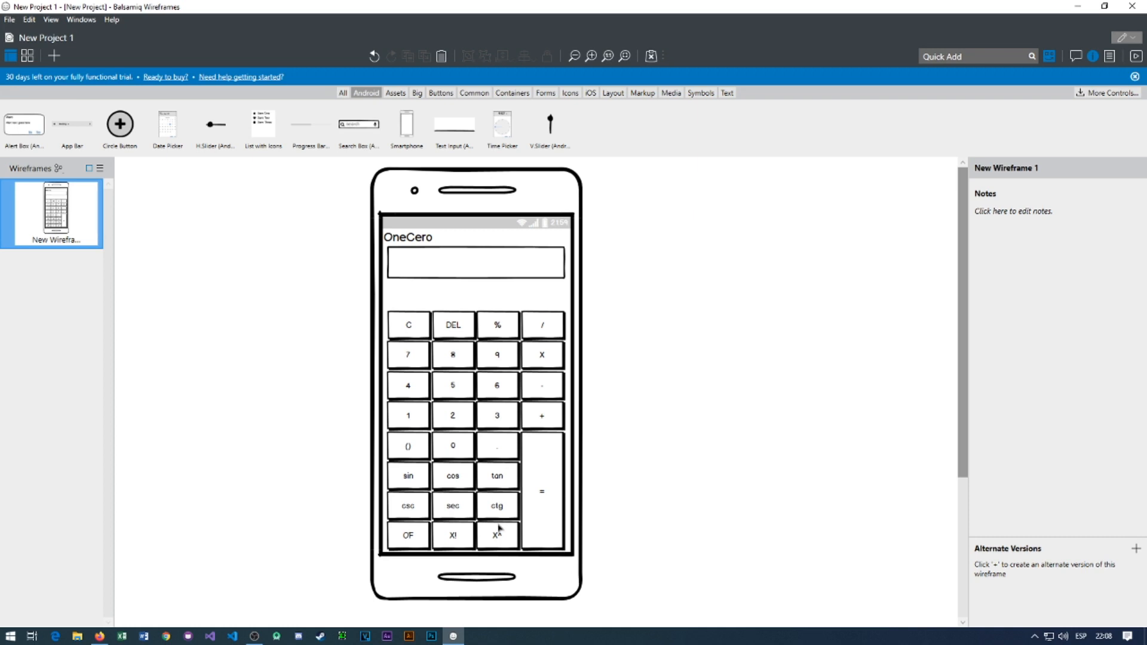
pyautogui.click(413, 337)
pyautogui.click(456, 338)
pyautogui.click(546, 336)
pyautogui.click(550, 362)
pyautogui.click(545, 390)
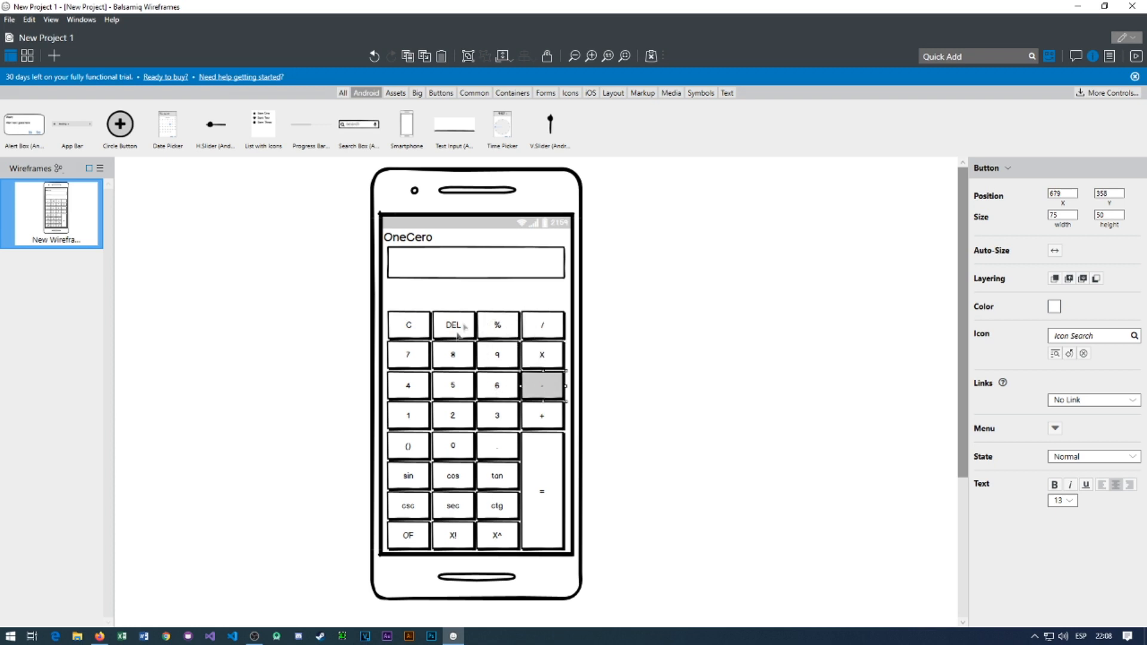
pyautogui.click(418, 326)
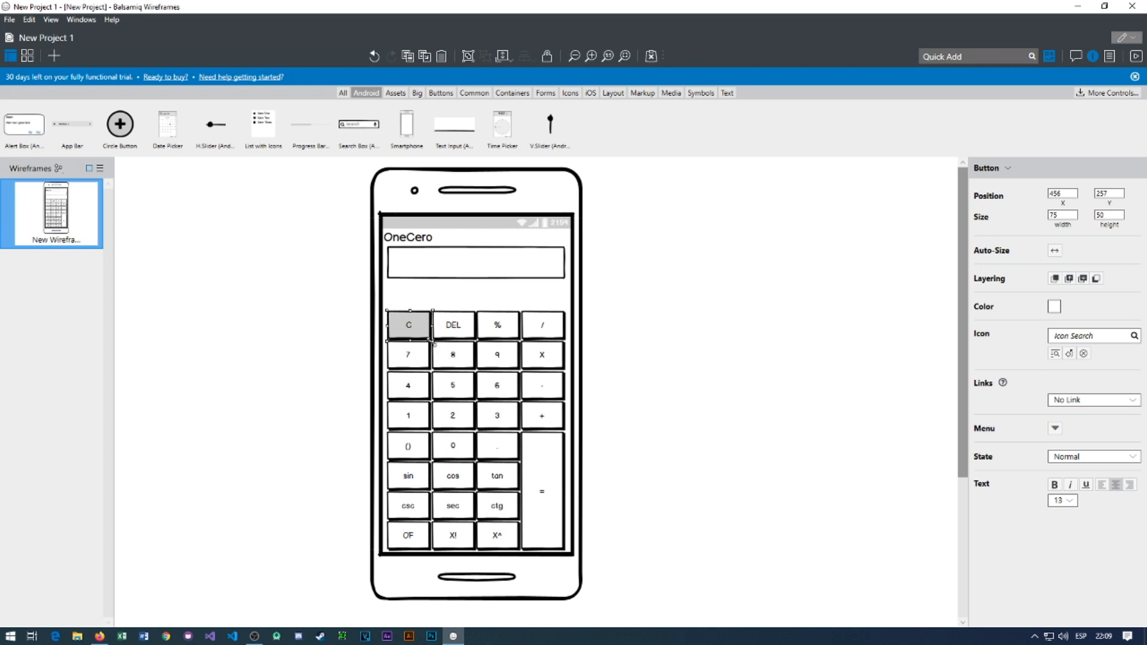
pyautogui.moveTo(432, 342); pyautogui.dragTo(563, 548)
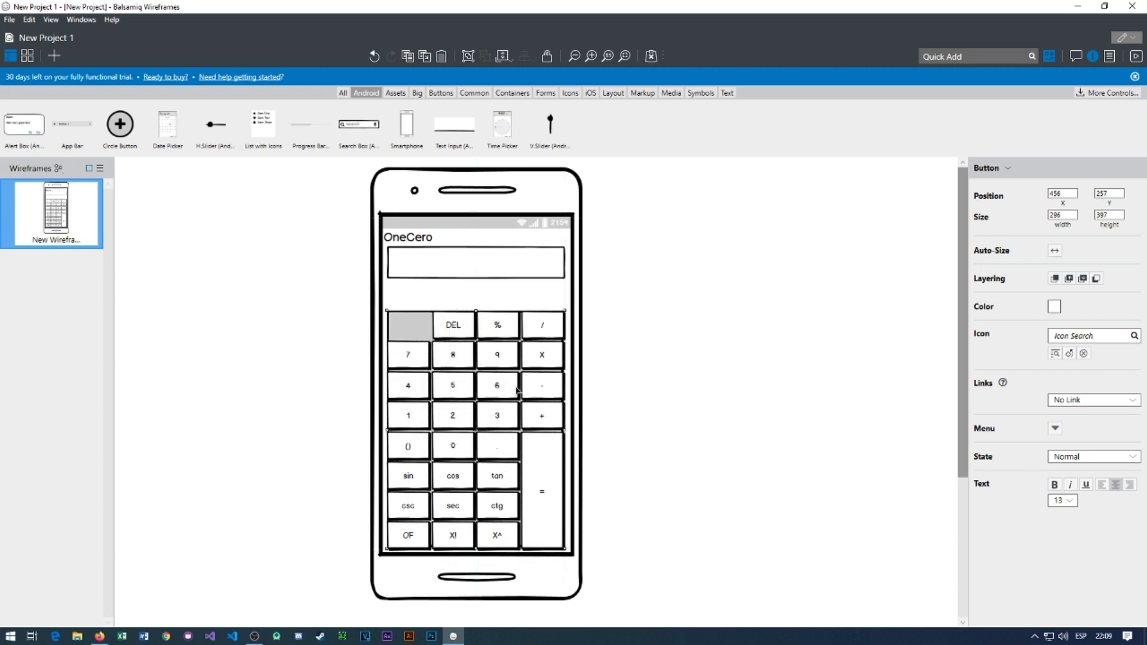
pyautogui.hotkey('ctrl', 'z')
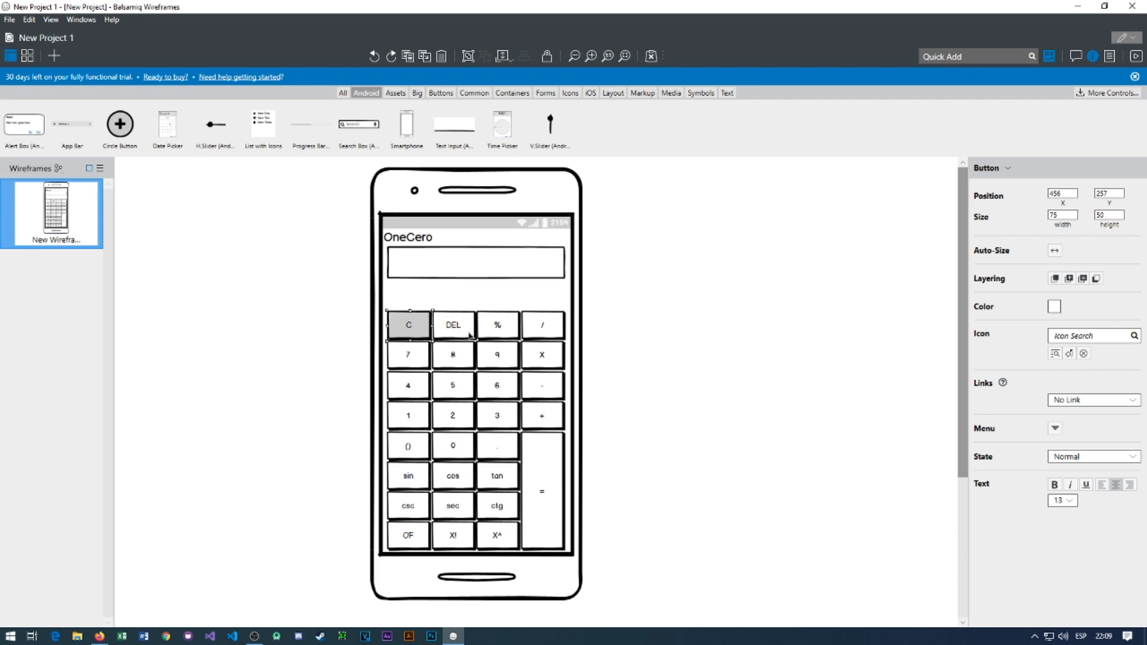
pyautogui.moveTo(402, 292); pyautogui.dragTo(512, 532)
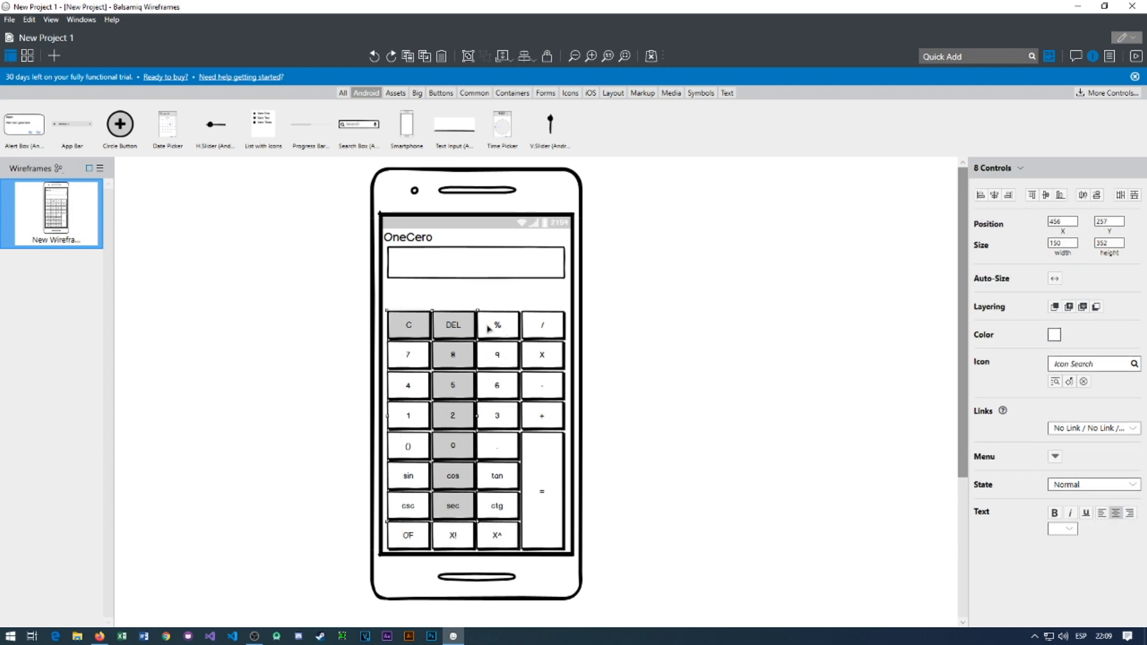
pyautogui.click(407, 293)
pyautogui.click(622, 311)
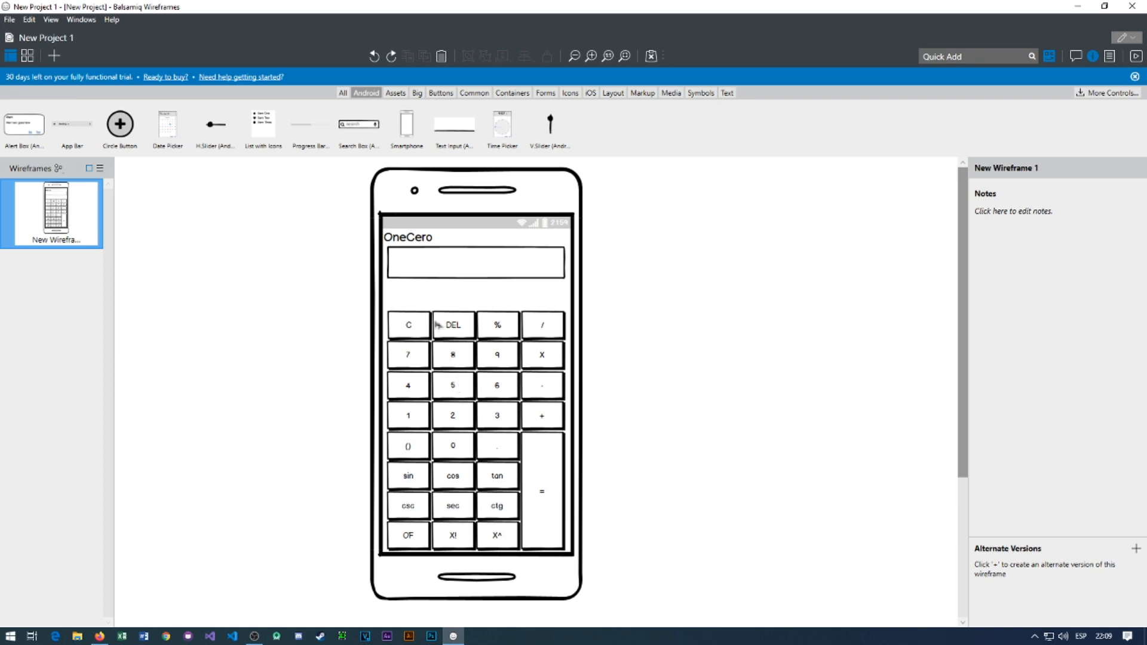
pyautogui.moveTo(389, 288); pyautogui.dragTo(472, 532)
pyautogui.moveTo(410, 297); pyautogui.dragTo(478, 538)
# Select all 28 small grid buttons, excluding =, and move them up together to Y 226.
pyautogui.click(423, 323)
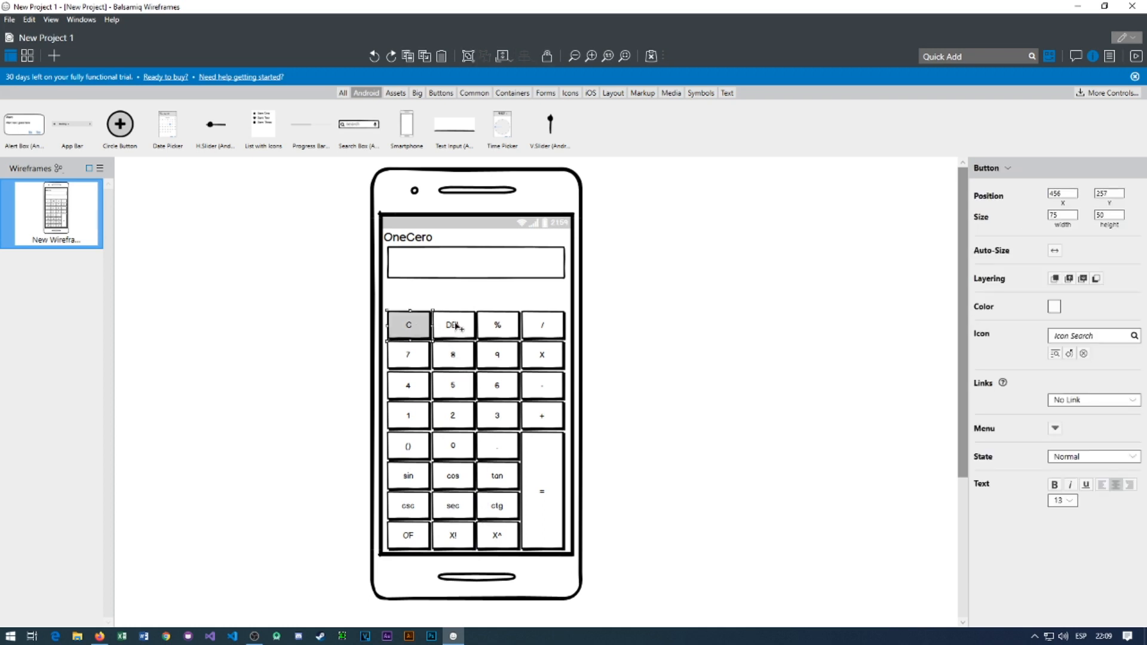
pyautogui.keyDown('shift'); pyautogui.click(457, 327); pyautogui.keyUp('shift')
pyautogui.keyDown('shift'); pyautogui.click(459, 359); pyautogui.keyUp('shift')
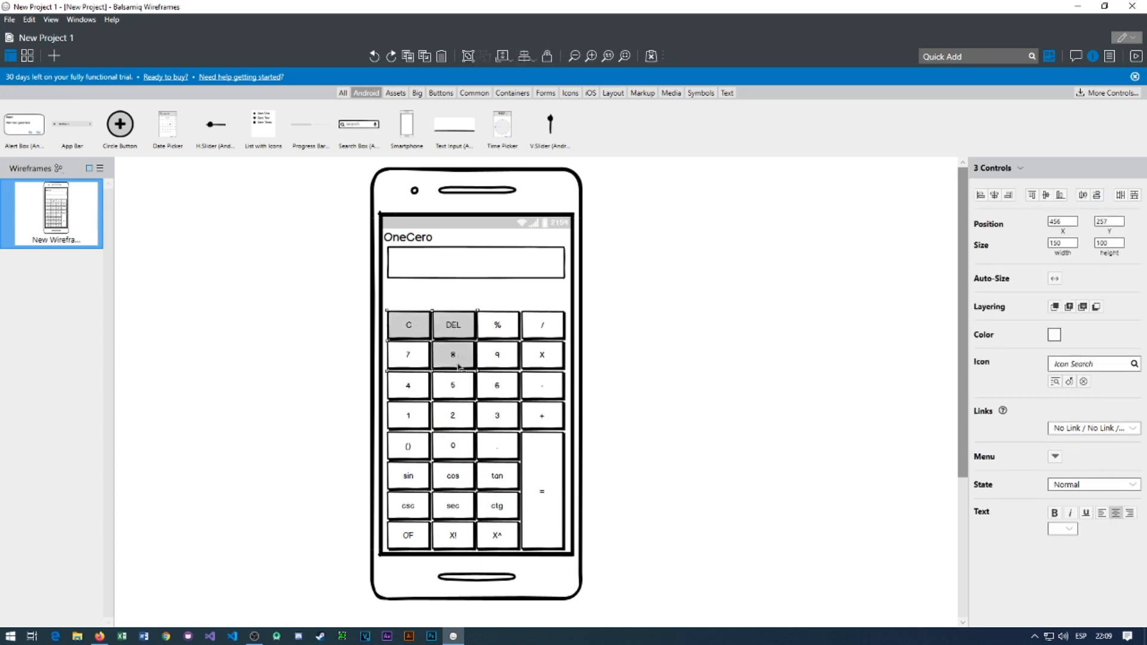
pyautogui.keyDown('shift'); pyautogui.click(421, 362); pyautogui.keyUp('shift')
pyautogui.keyDown('shift'); pyautogui.click(420, 397); pyautogui.keyUp('shift')
pyautogui.keyDown('shift'); pyautogui.click(457, 389); pyautogui.keyUp('shift')
pyautogui.keyDown('shift'); pyautogui.click(452, 418); pyautogui.keyUp('shift')
pyautogui.keyDown('shift'); pyautogui.click(408, 417); pyautogui.keyUp('shift')
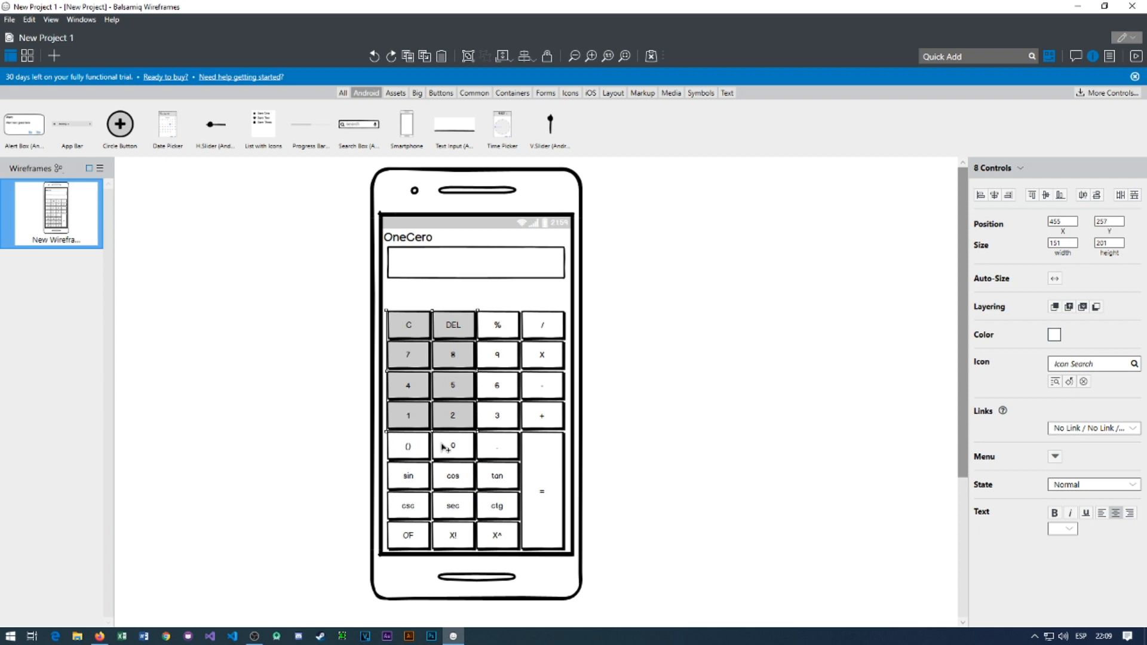
pyautogui.keyDown('shift'); pyautogui.click(453, 447); pyautogui.keyUp('shift')
pyautogui.keyDown('shift'); pyautogui.click(409, 447); pyautogui.keyUp('shift')
pyautogui.keyDown('shift'); pyautogui.click(453, 477); pyautogui.keyUp('shift')
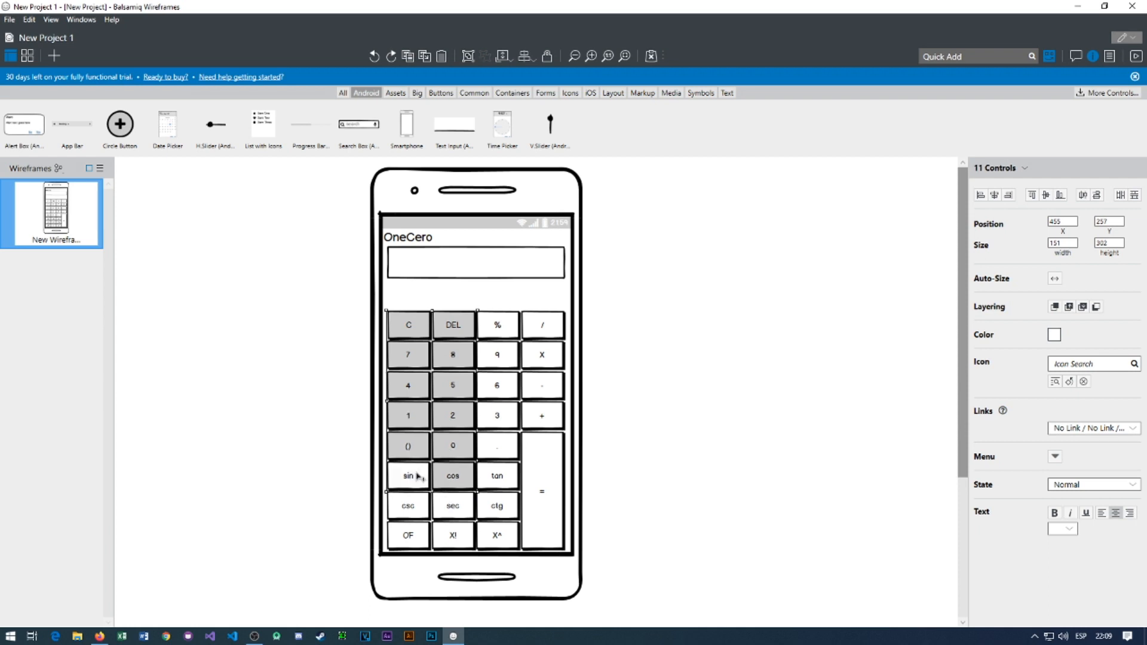
pyautogui.keyDown('shift'); pyautogui.click(408, 477); pyautogui.keyUp('shift')
pyautogui.keyDown('shift'); pyautogui.click(453, 507); pyautogui.keyUp('shift')
pyautogui.keyDown('shift'); pyautogui.click(408, 507); pyautogui.keyUp('shift')
pyautogui.keyDown('shift'); pyautogui.click(408, 535); pyautogui.keyUp('shift')
pyautogui.keyDown('shift'); pyautogui.click(453, 535); pyautogui.keyUp('shift')
pyautogui.keyDown('shift'); pyautogui.click(499, 534); pyautogui.keyUp('shift')
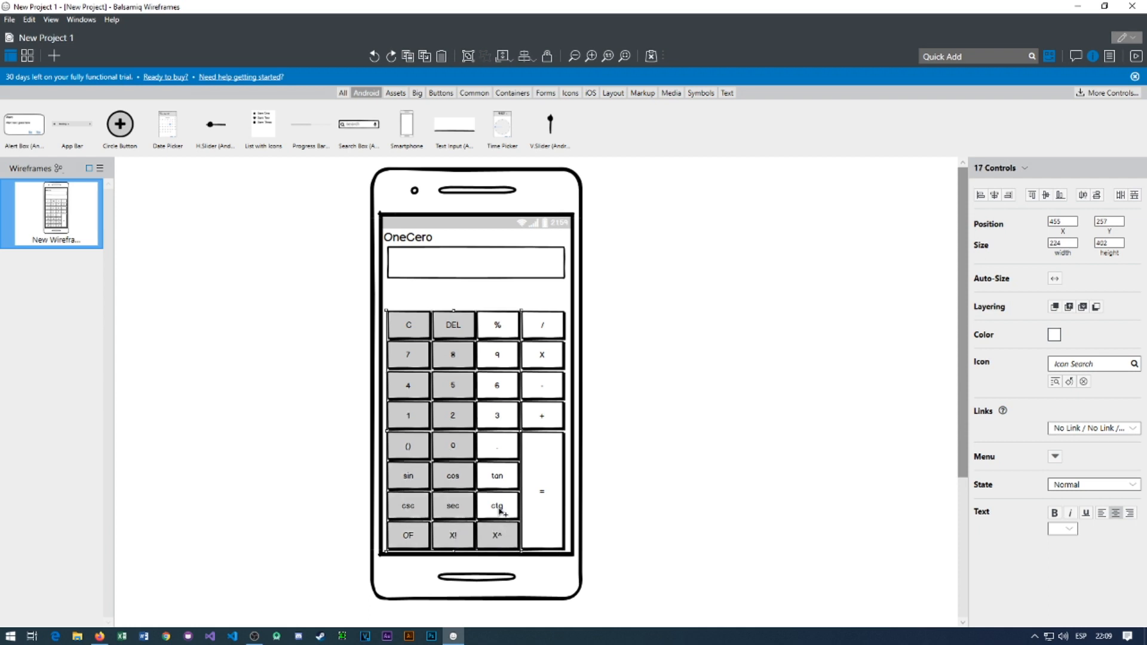
pyautogui.keyDown('shift'); pyautogui.click(497, 508); pyautogui.keyUp('shift')
pyautogui.keyDown('shift'); pyautogui.click(497, 477); pyautogui.keyUp('shift')
pyautogui.keyDown('shift'); pyautogui.click(498, 447); pyautogui.keyUp('shift')
pyautogui.keyDown('shift'); pyautogui.click(497, 417); pyautogui.keyUp('shift')
pyautogui.keyDown('shift'); pyautogui.click(496, 383); pyautogui.keyUp('shift')
pyautogui.keyDown('shift'); pyautogui.click(496, 358); pyautogui.keyUp('shift')
pyautogui.keyDown('shift'); pyautogui.click(501, 323); pyautogui.keyUp('shift')
pyautogui.keyDown('shift'); pyautogui.click(542, 326); pyautogui.keyUp('shift')
pyautogui.keyDown('shift'); pyautogui.click(542, 358); pyautogui.keyUp('shift')
pyautogui.keyDown('shift'); pyautogui.click(545, 388); pyautogui.keyUp('shift')
pyautogui.keyDown('shift'); pyautogui.click(542, 413); pyautogui.keyUp('shift')
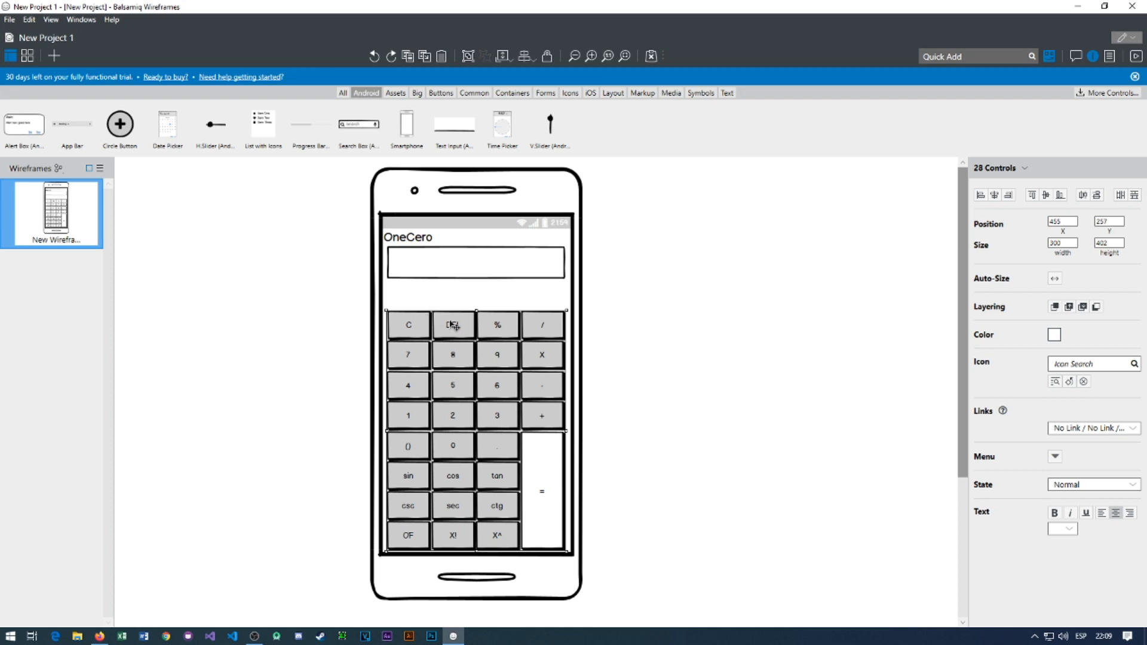
pyautogui.moveTo(453, 325); pyautogui.dragTo(453, 308)
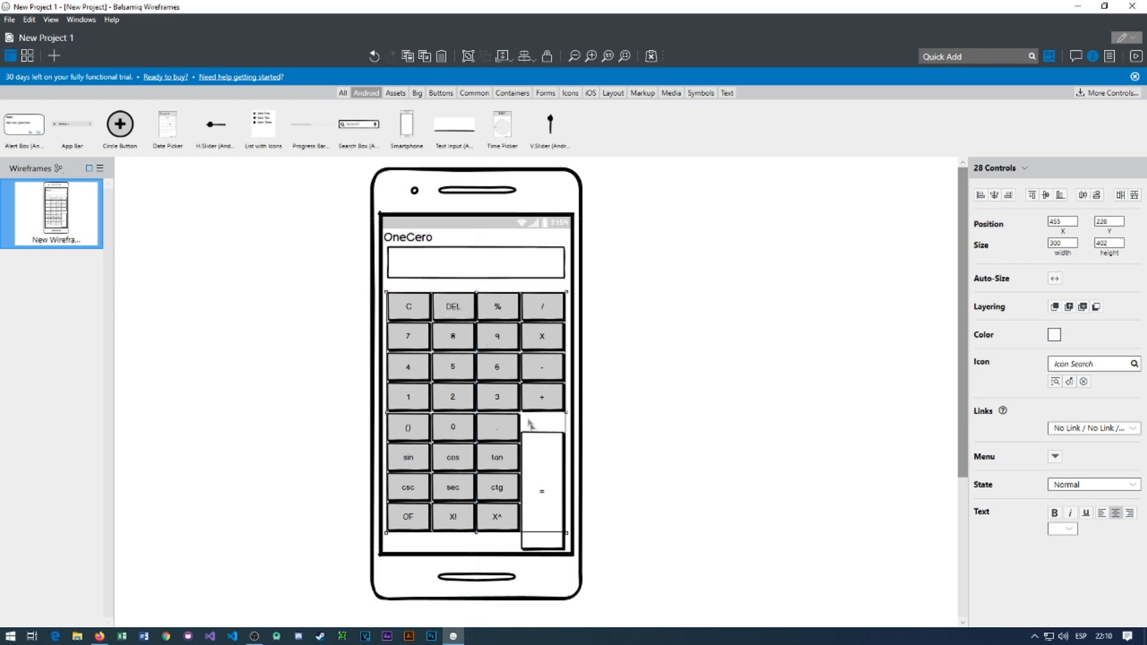
# Move the = button up to Y 428 so its top lines up with the grid's fifth row.
pyautogui.click(620, 477)
pyautogui.moveTo(546, 485); pyautogui.dragTo(548, 459)
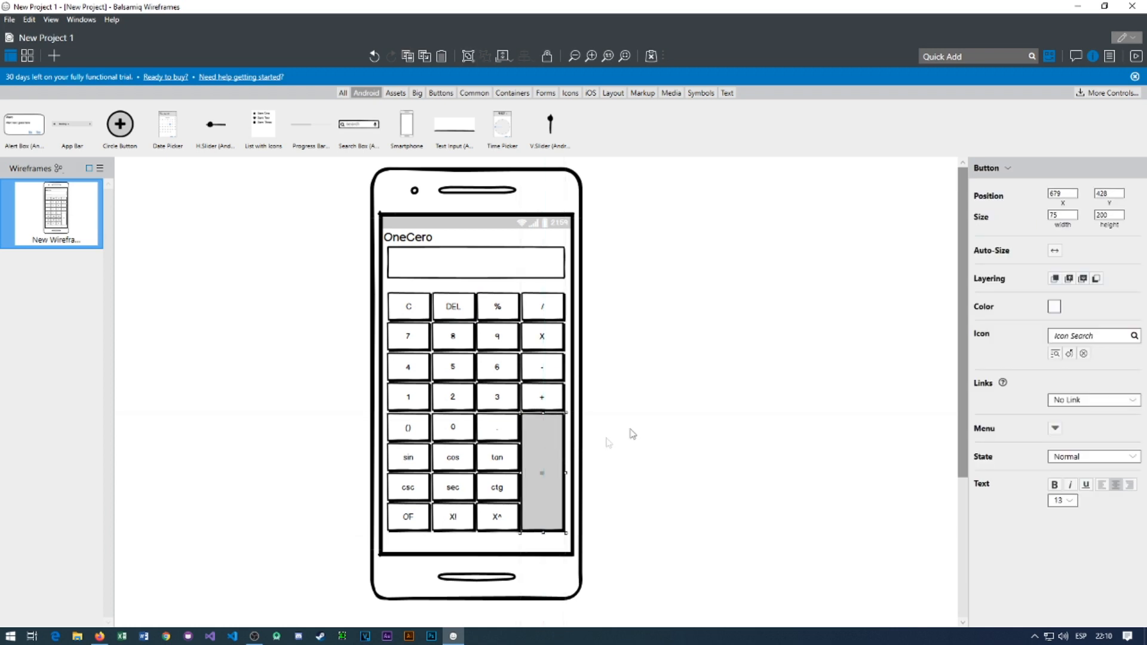
pyautogui.click(604, 404)
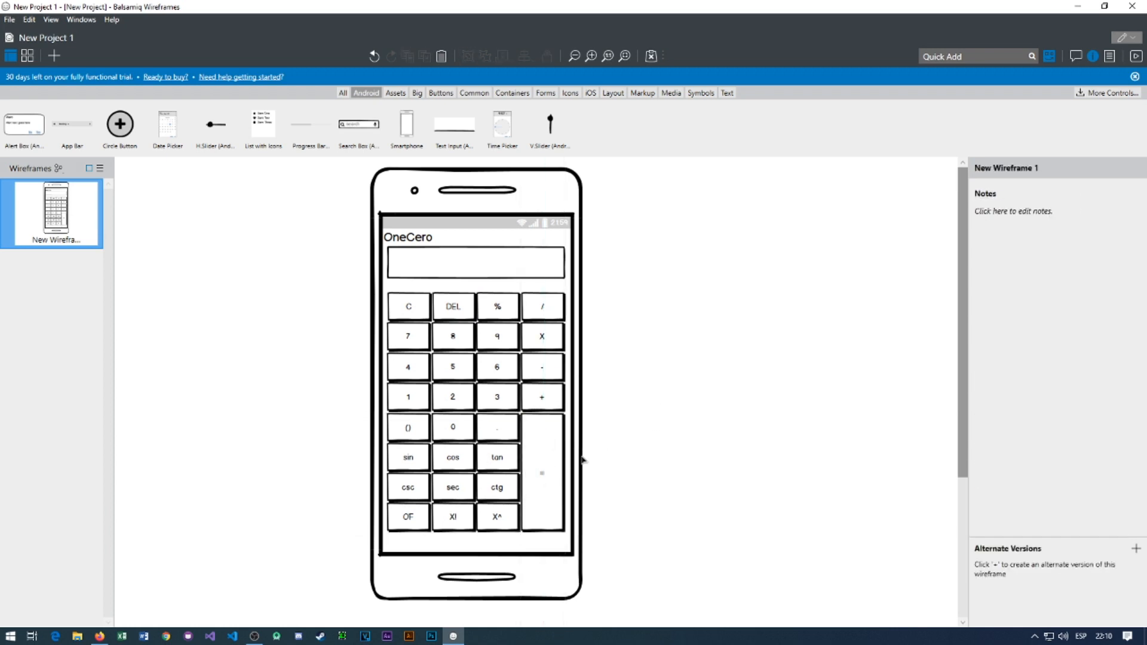
# Set the = button's color to orange.
pyautogui.click(540, 457)
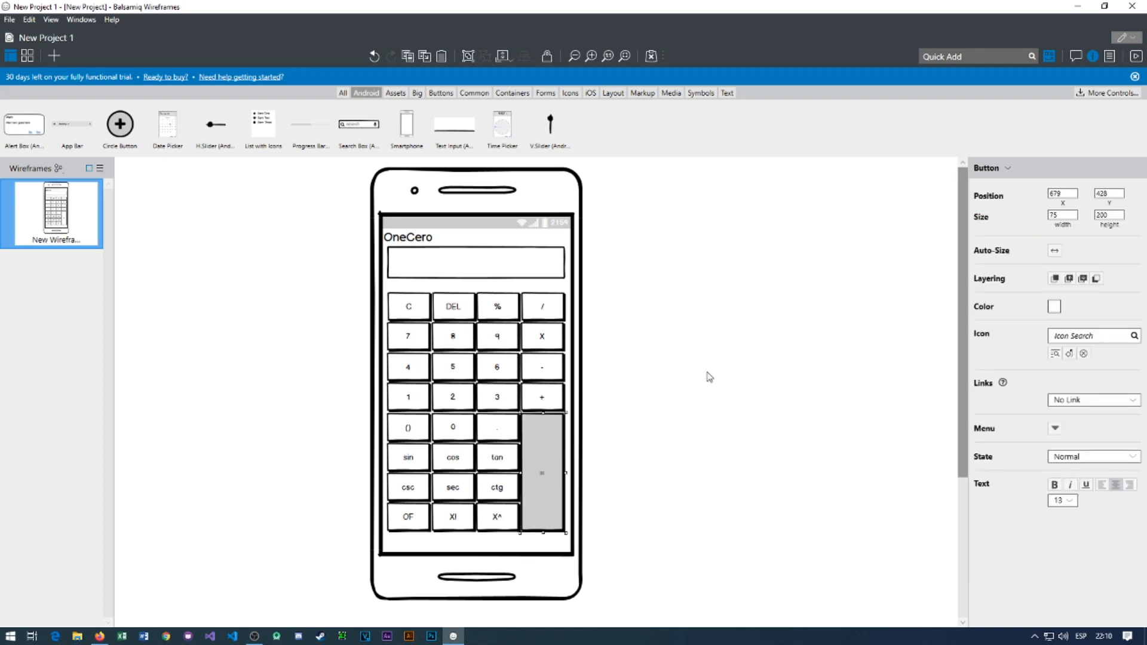
pyautogui.click(1055, 306)
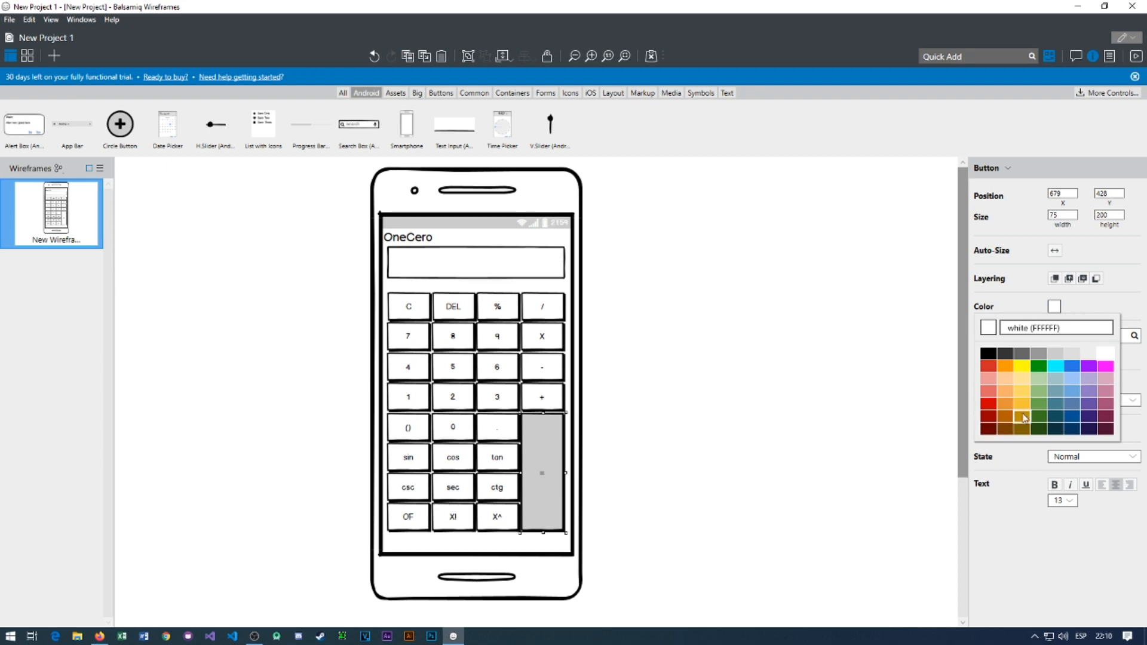
pyautogui.click(1005, 366)
pyautogui.click(659, 465)
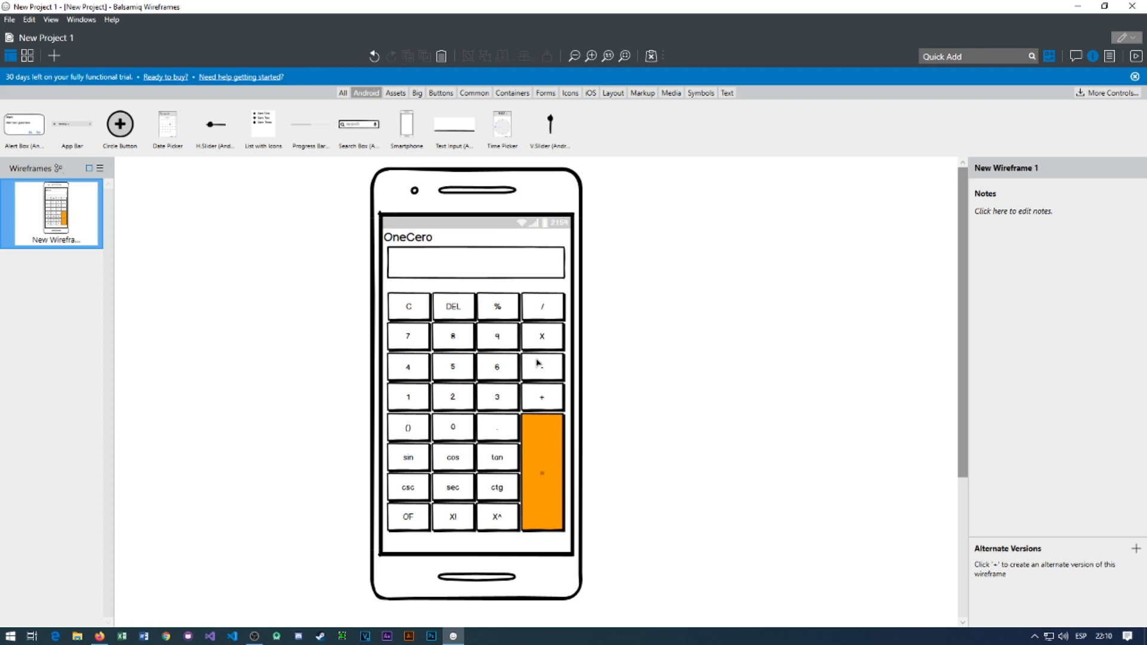
# Set the color of the C, DEL, %, /, X, - and + buttons to green.
pyautogui.click(541, 401)
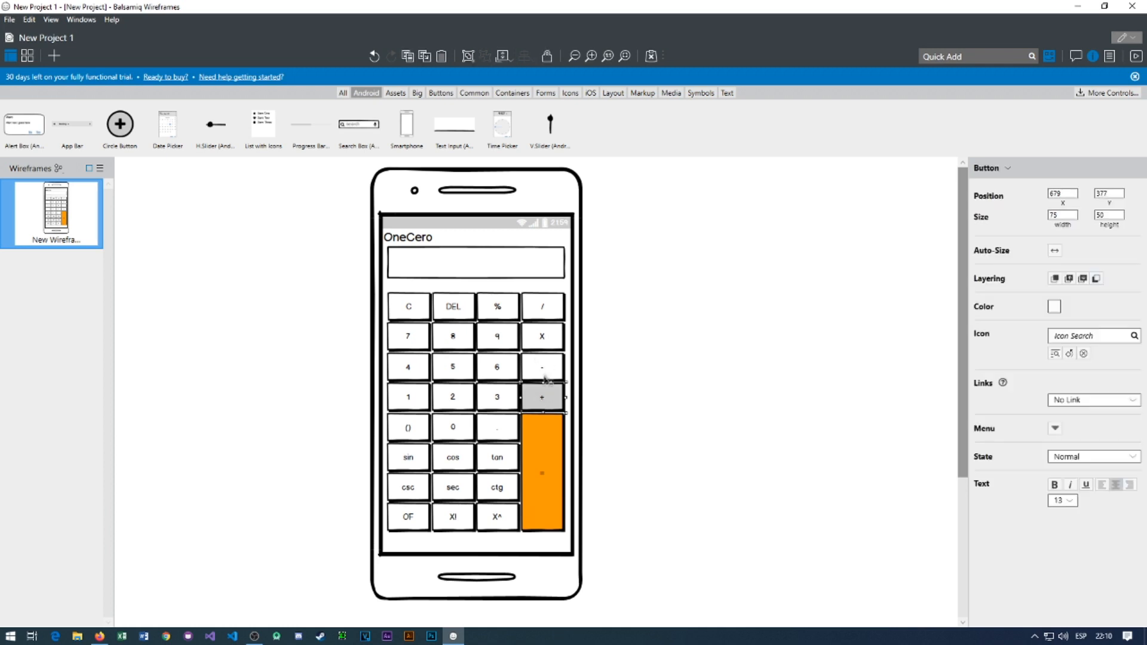
pyautogui.keyDown('shift'); pyautogui.click(542, 372); pyautogui.keyUp('shift')
pyautogui.click(543, 316)
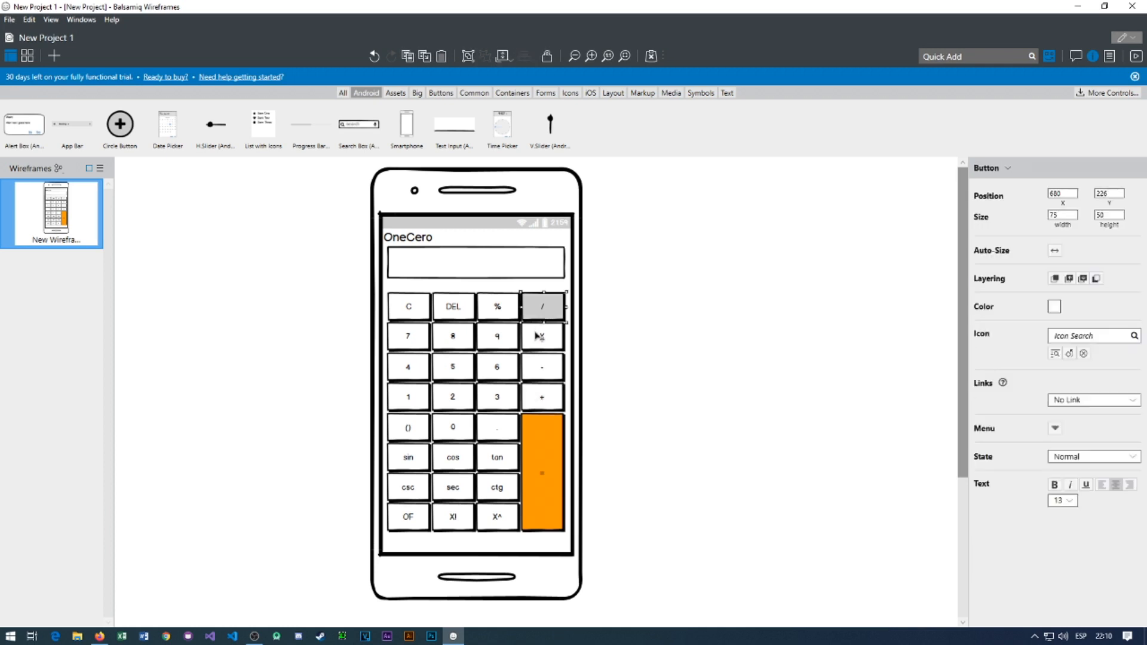
pyautogui.keyDown('shift'); pyautogui.click(542, 337); pyautogui.keyUp('shift')
pyautogui.keyDown('shift'); pyautogui.click(543, 367); pyautogui.keyUp('shift')
pyautogui.keyDown('shift'); pyautogui.click(550, 399); pyautogui.keyUp('shift')
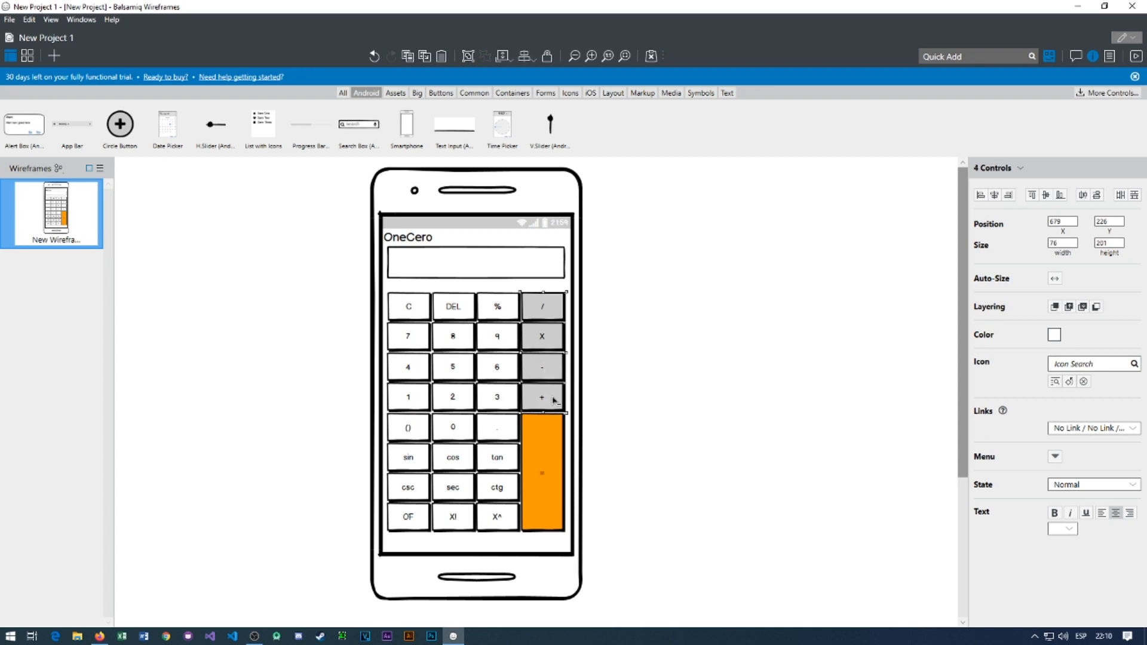
pyautogui.keyDown('shift'); pyautogui.click(507, 308); pyautogui.keyUp('shift')
pyautogui.keyDown('shift'); pyautogui.click(457, 308); pyautogui.keyUp('shift')
pyautogui.keyDown('shift'); pyautogui.click(412, 306); pyautogui.keyUp('shift')
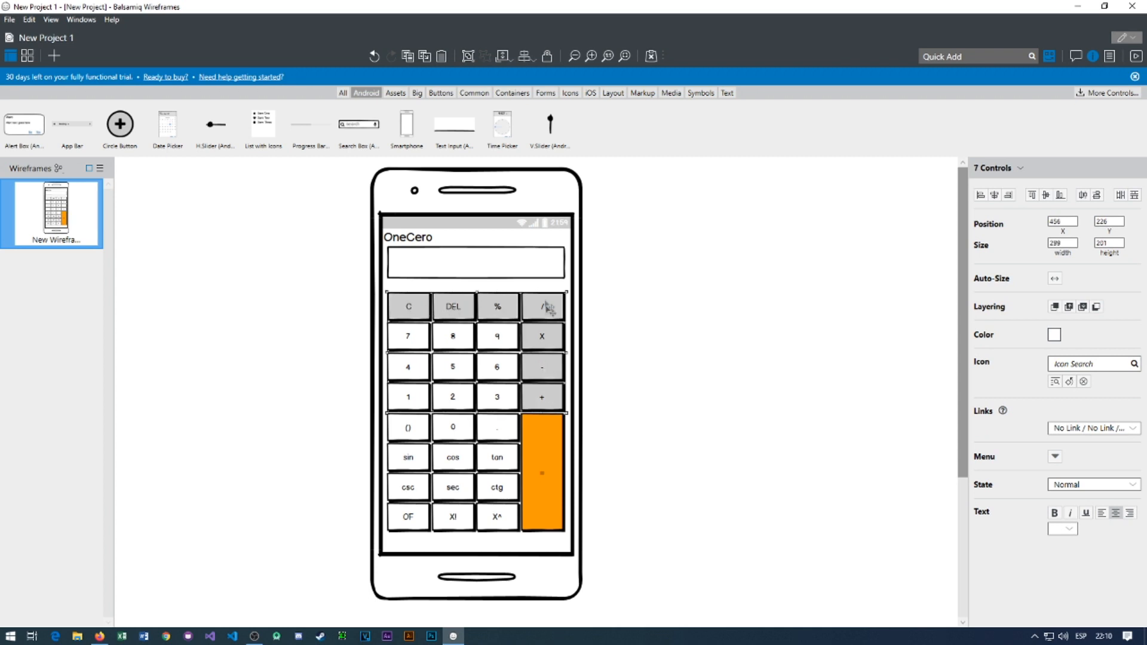
pyautogui.click(1054, 335)
pyautogui.click(1040, 435)
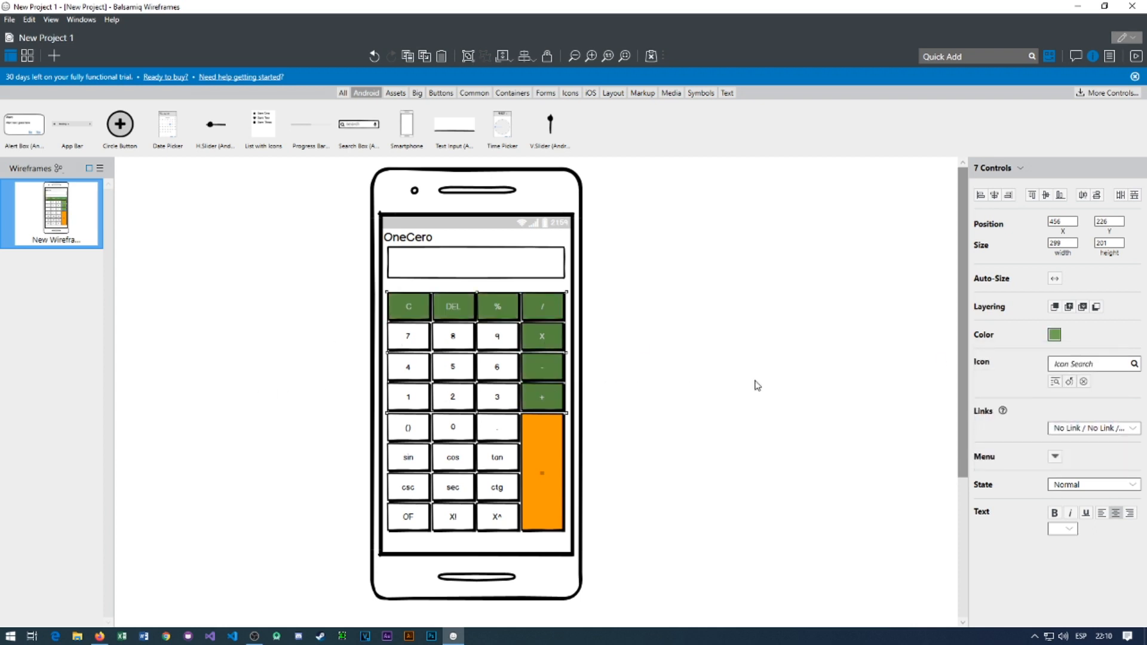
pyautogui.click(719, 340)
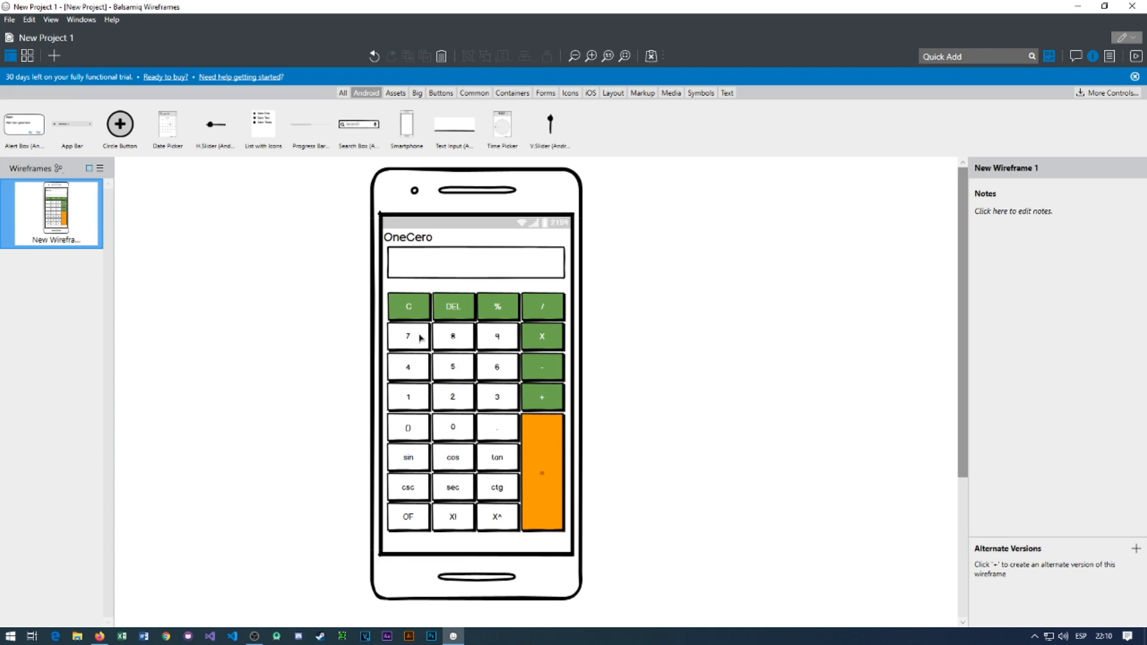
pyautogui.click(409, 468)
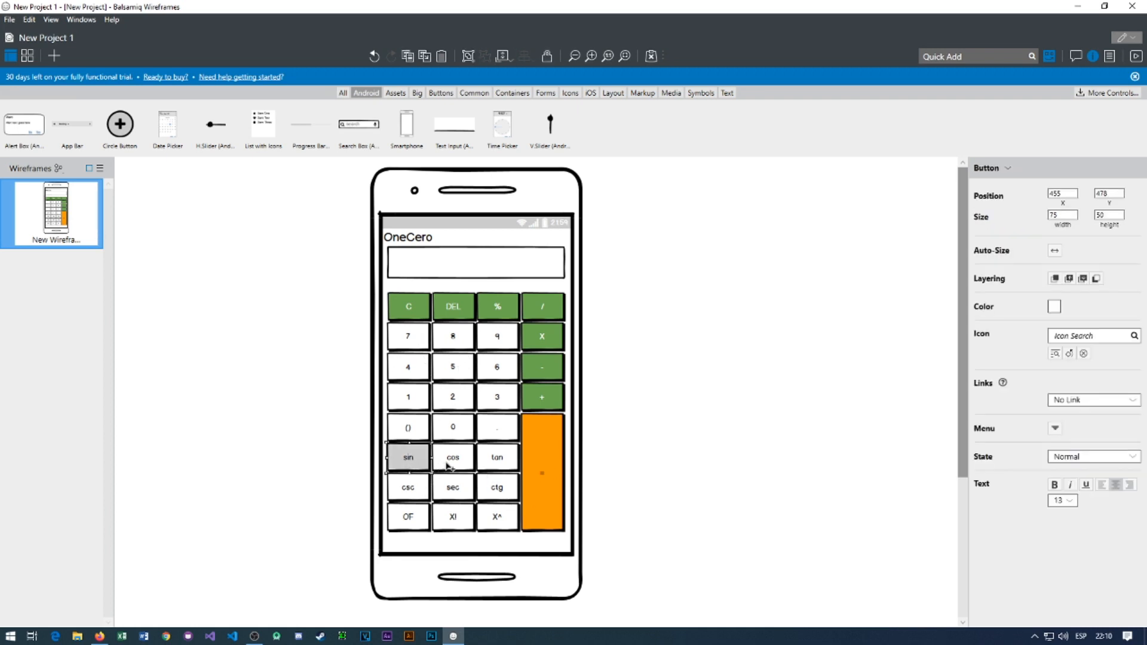
pyautogui.keyDown('shift'); pyautogui.click(449, 466); pyautogui.keyUp('shift')
pyautogui.keyDown('shift'); pyautogui.click(499, 461); pyautogui.keyUp('shift')
pyautogui.click(449, 494)
pyautogui.keyDown('shift'); pyautogui.click(406, 489); pyautogui.keyUp('shift')
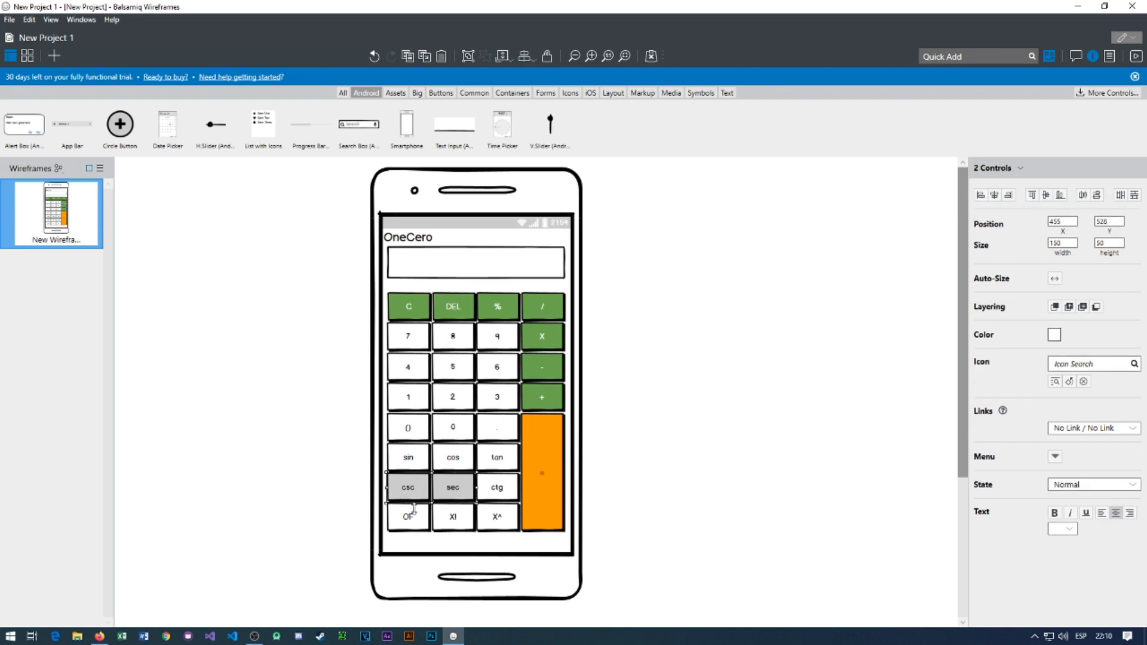
pyautogui.click(409, 459)
pyautogui.keyDown('shift'); pyautogui.click(453, 459); pyautogui.keyUp('shift')
pyautogui.keyDown('shift'); pyautogui.click(502, 461); pyautogui.keyUp('shift')
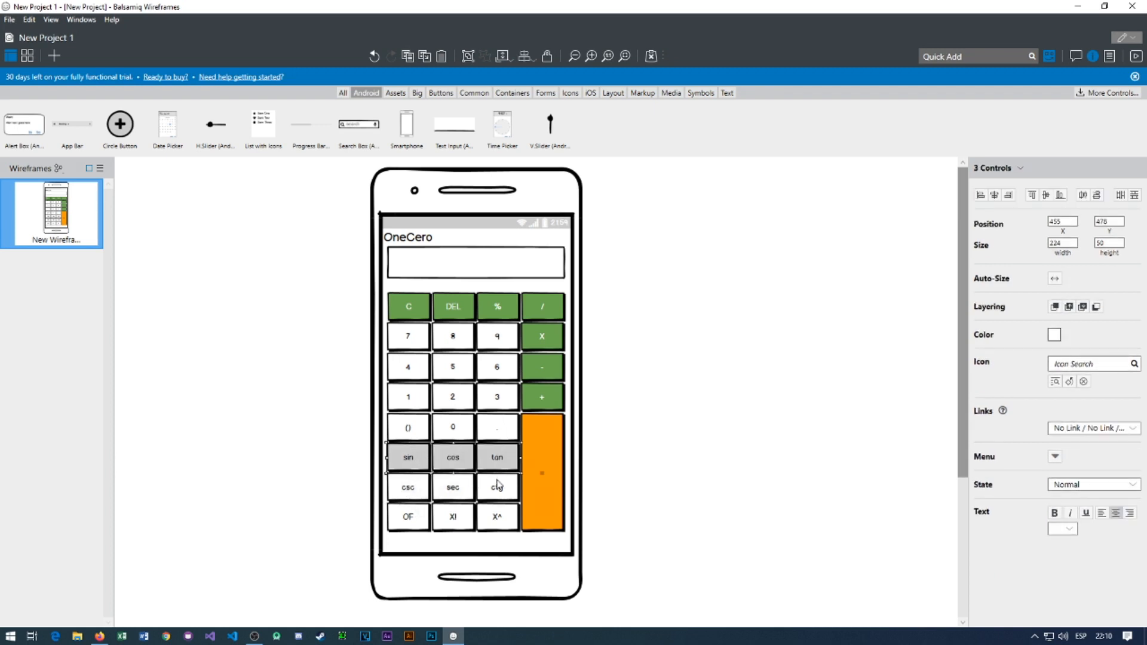
pyautogui.keyDown('shift'); pyautogui.click(500, 487); pyautogui.keyUp('shift')
pyautogui.keyDown('shift'); pyautogui.click(448, 491); pyautogui.keyUp('shift')
# Set the color of the nine function buttons in the three lowest rows, sin through X^, to light orange.
pyautogui.click(414, 512)
pyautogui.keyDown('shift'); pyautogui.click(454, 517); pyautogui.keyUp('shift')
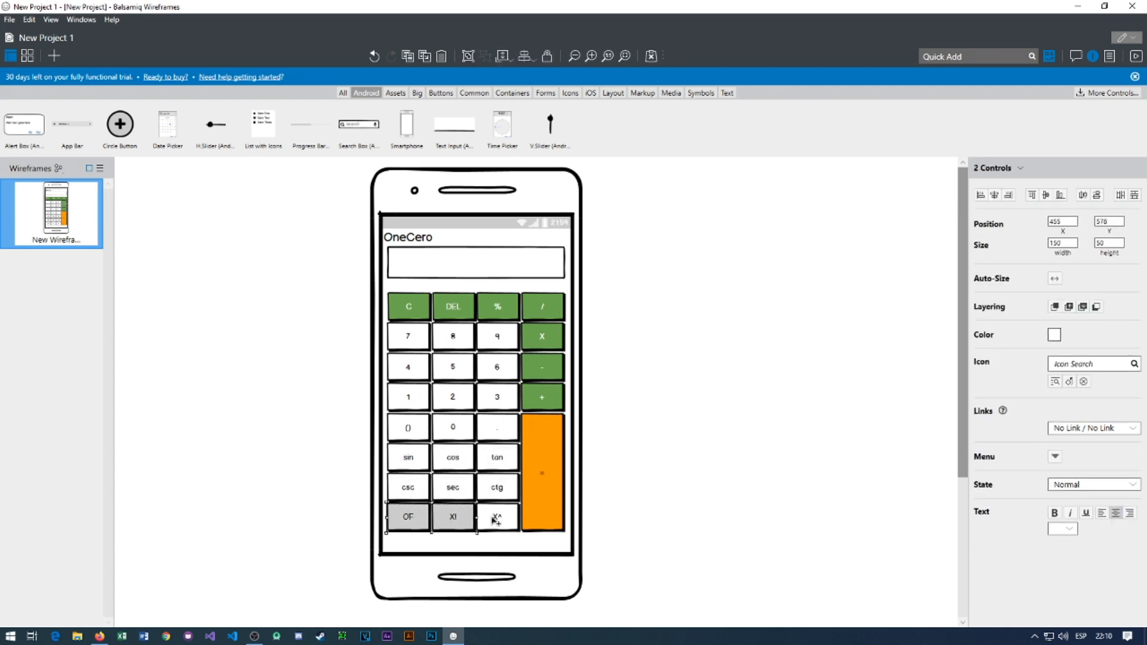
pyautogui.keyDown('shift'); pyautogui.click(497, 520); pyautogui.keyUp('shift')
pyautogui.keyDown('shift'); pyautogui.click(505, 490); pyautogui.keyUp('shift')
pyautogui.keyDown('shift'); pyautogui.click(436, 490); pyautogui.keyUp('shift')
pyautogui.keyDown('shift'); pyautogui.click(408, 488); pyautogui.keyUp('shift')
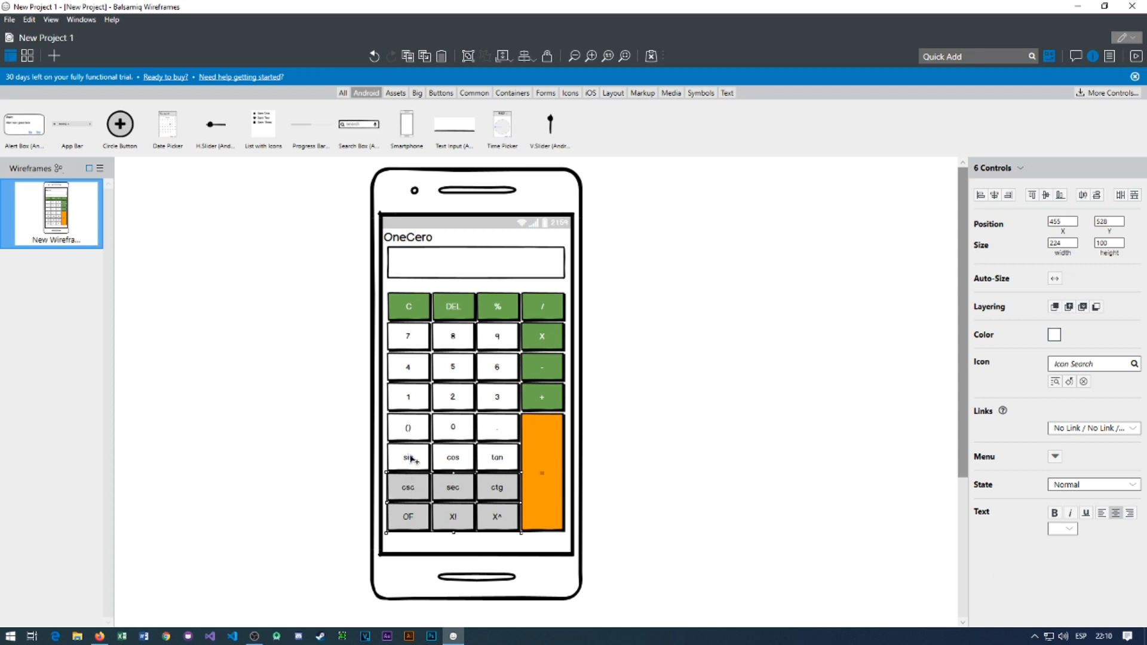
pyautogui.keyDown('shift'); pyautogui.click(412, 460); pyautogui.keyUp('shift')
pyautogui.keyDown('shift'); pyautogui.click(461, 461); pyautogui.keyUp('shift')
pyautogui.keyDown('shift'); pyautogui.click(481, 462); pyautogui.keyUp('shift')
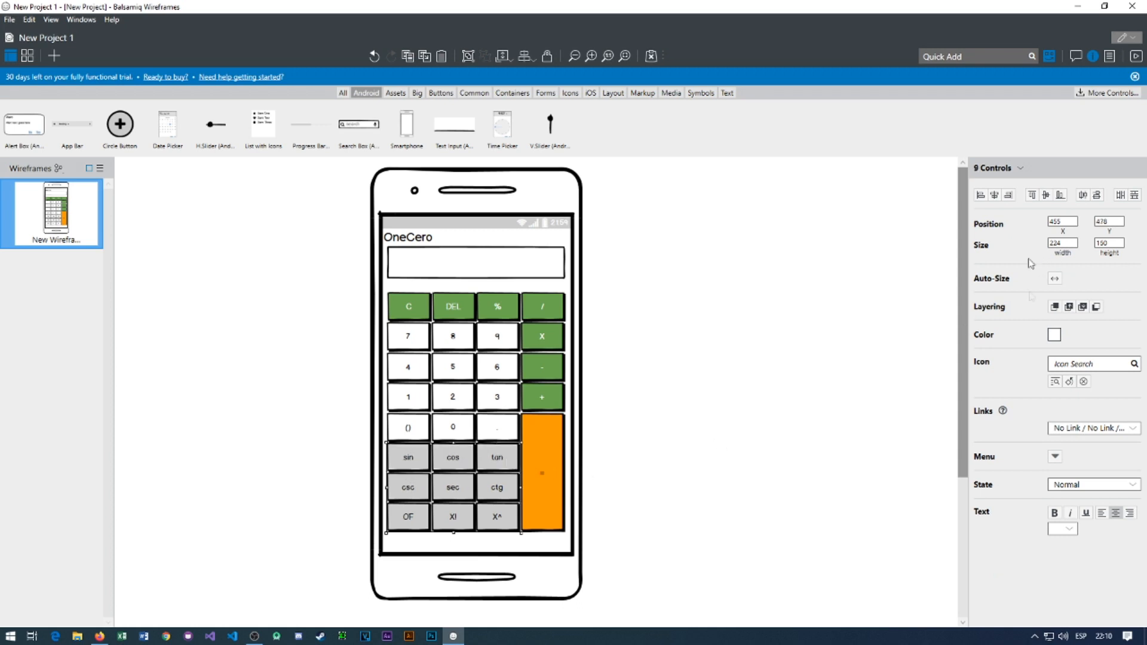
pyautogui.click(1055, 336)
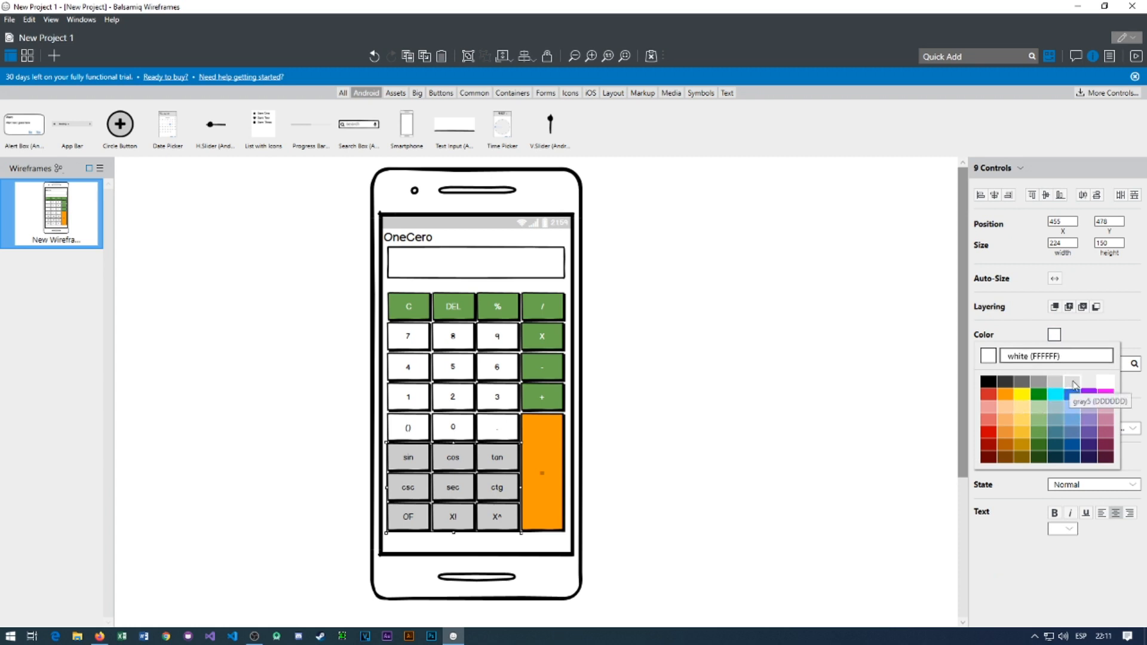
pyautogui.click(1007, 408)
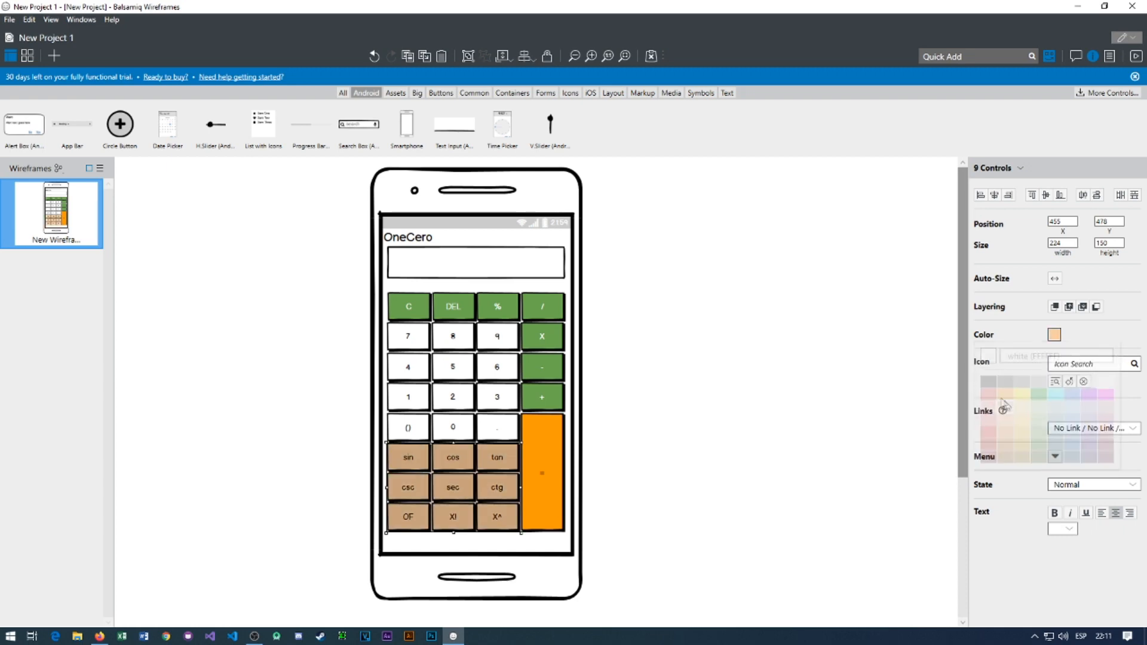
# Select the number buttons 0 to 9, excluding () and the decimal point, and set their color to purple6 (20124D).
pyautogui.click(422, 337)
pyautogui.keyDown('shift'); pyautogui.click(454, 340); pyautogui.keyUp('shift')
pyautogui.keyDown('shift'); pyautogui.click(495, 335); pyautogui.keyUp('shift')
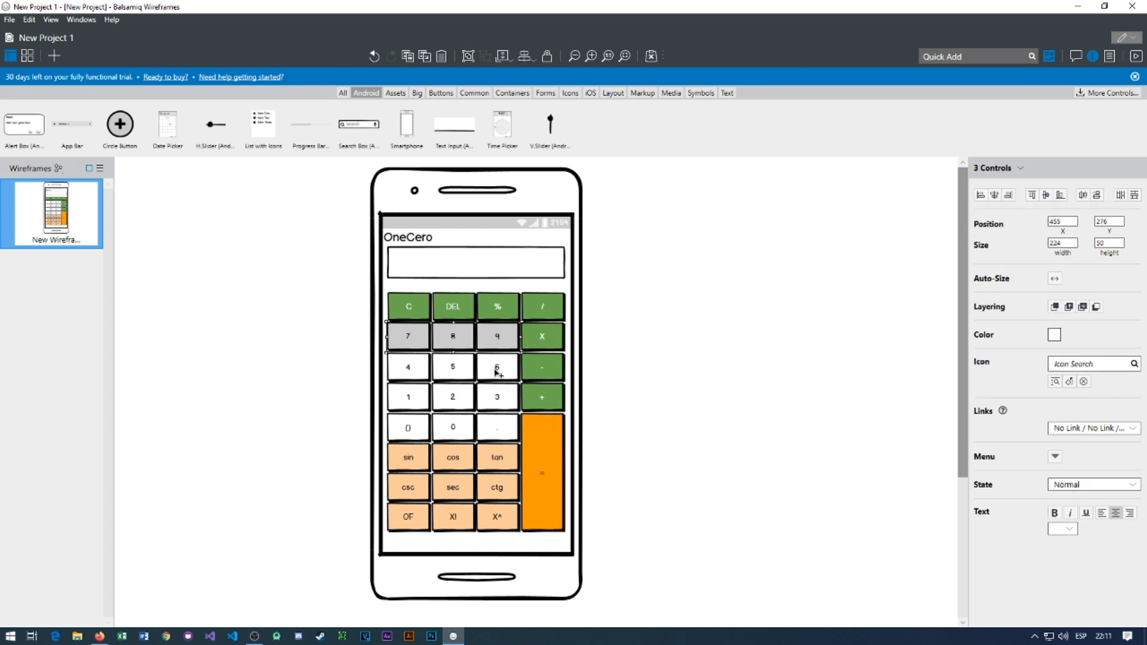
pyautogui.keyDown('shift'); pyautogui.click(497, 371); pyautogui.keyUp('shift')
pyautogui.keyDown('shift'); pyautogui.click(466, 375); pyautogui.keyUp('shift')
pyautogui.keyDown('shift'); pyautogui.click(416, 376); pyautogui.keyUp('shift')
pyautogui.keyDown('shift'); pyautogui.click(415, 399); pyautogui.keyUp('shift')
pyautogui.keyDown('shift'); pyautogui.click(454, 404); pyautogui.keyUp('shift')
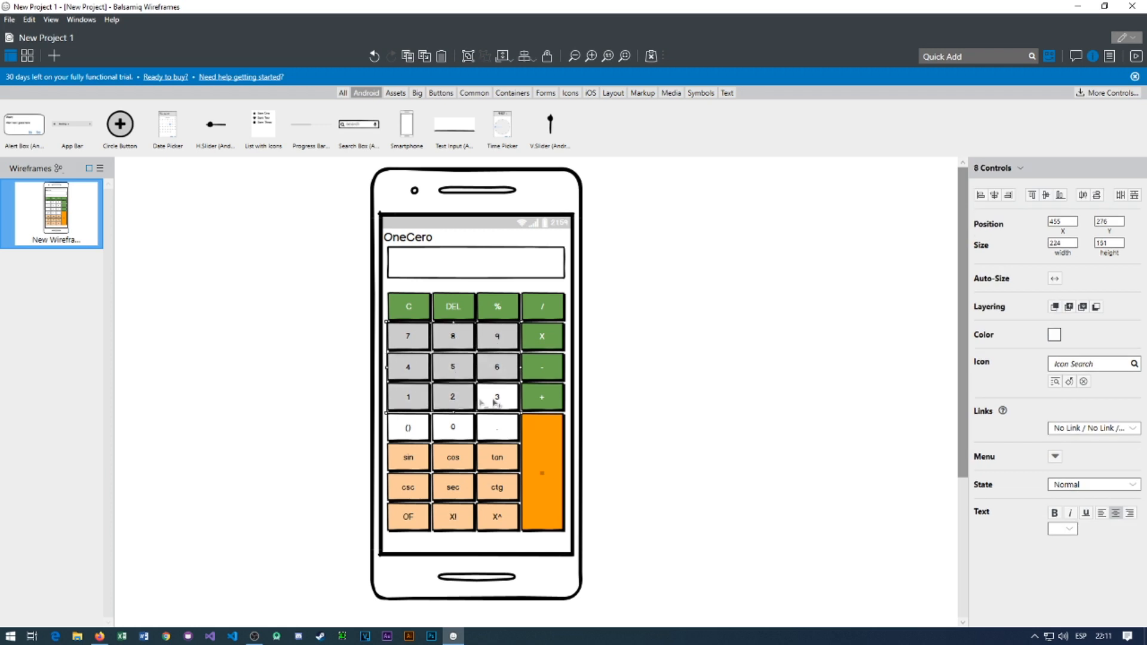
pyautogui.keyDown('shift'); pyautogui.click(493, 401); pyautogui.keyUp('shift')
pyautogui.keyDown('shift'); pyautogui.click(497, 426); pyautogui.keyUp('shift')
pyautogui.keyDown('shift'); pyautogui.click(454, 428); pyautogui.keyUp('shift')
pyautogui.keyDown('shift'); pyautogui.click(412, 428); pyautogui.keyUp('shift')
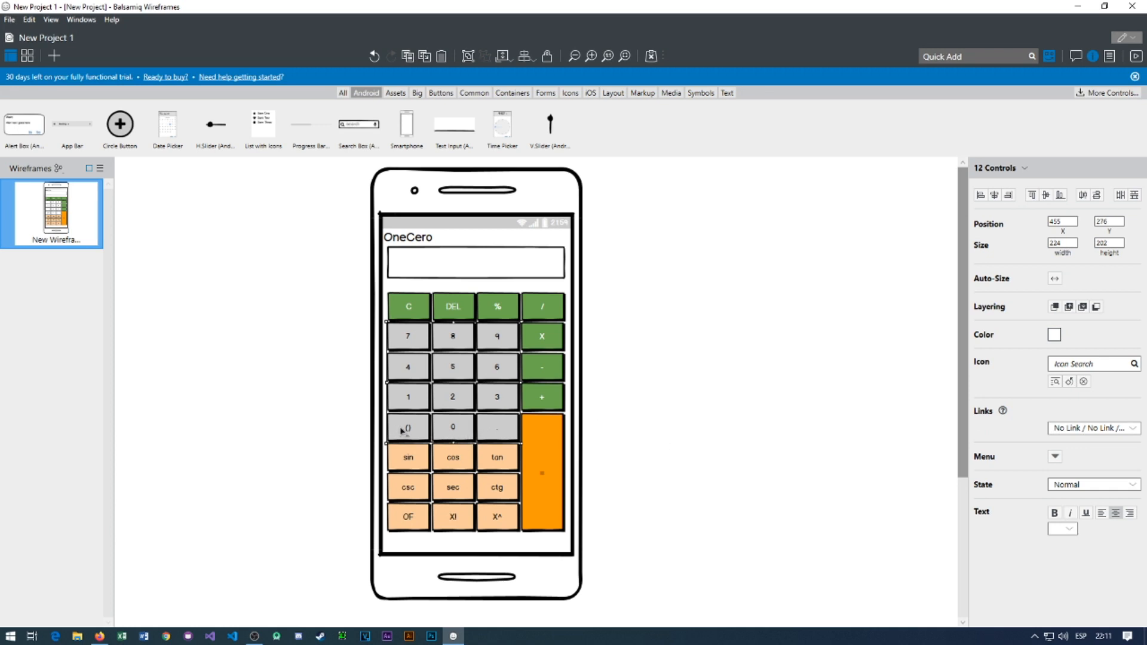
pyautogui.keyDown('shift'); pyautogui.click(402, 430); pyautogui.keyUp('shift')
pyautogui.keyDown('shift'); pyautogui.click(507, 439); pyautogui.keyUp('shift')
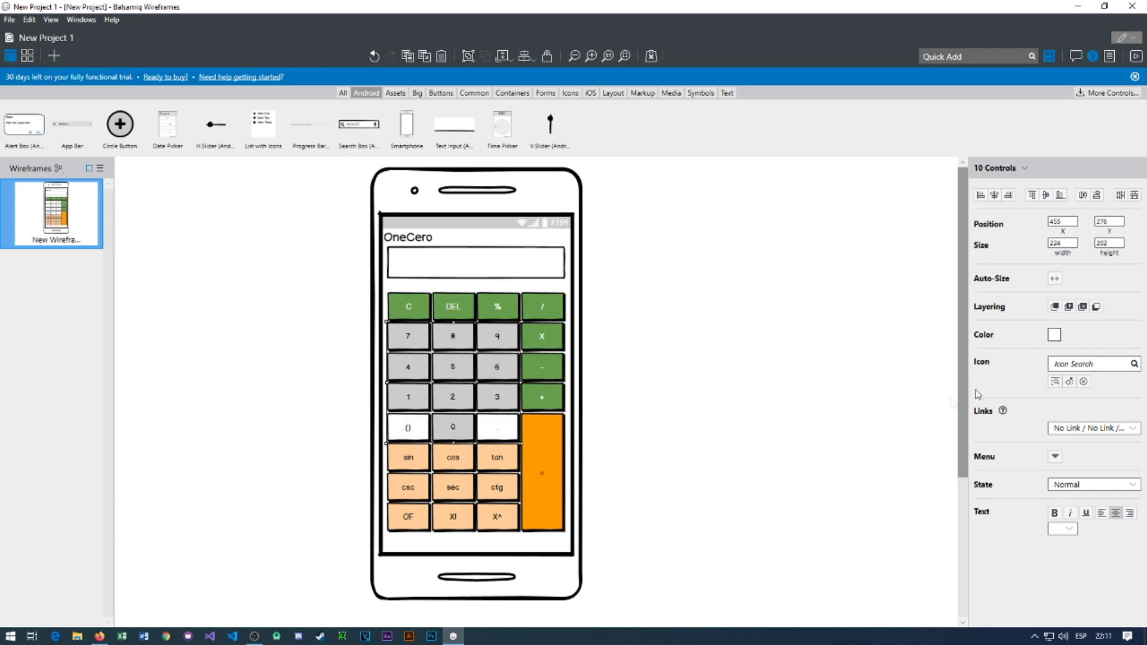
pyautogui.click(1061, 339)
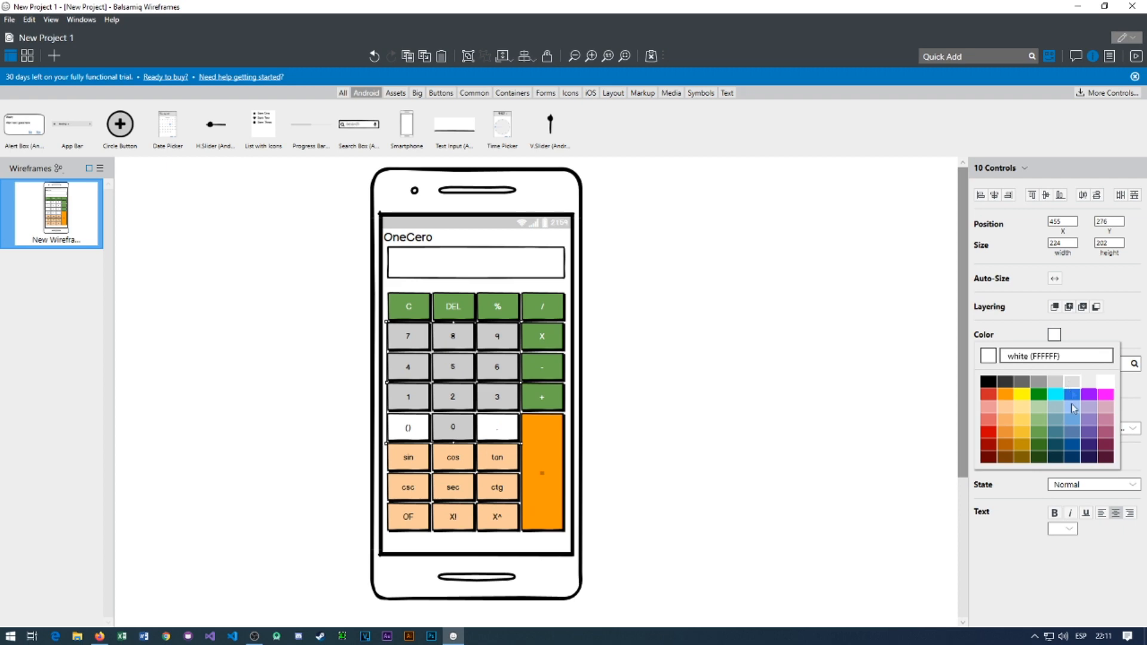
pyautogui.click(1090, 458)
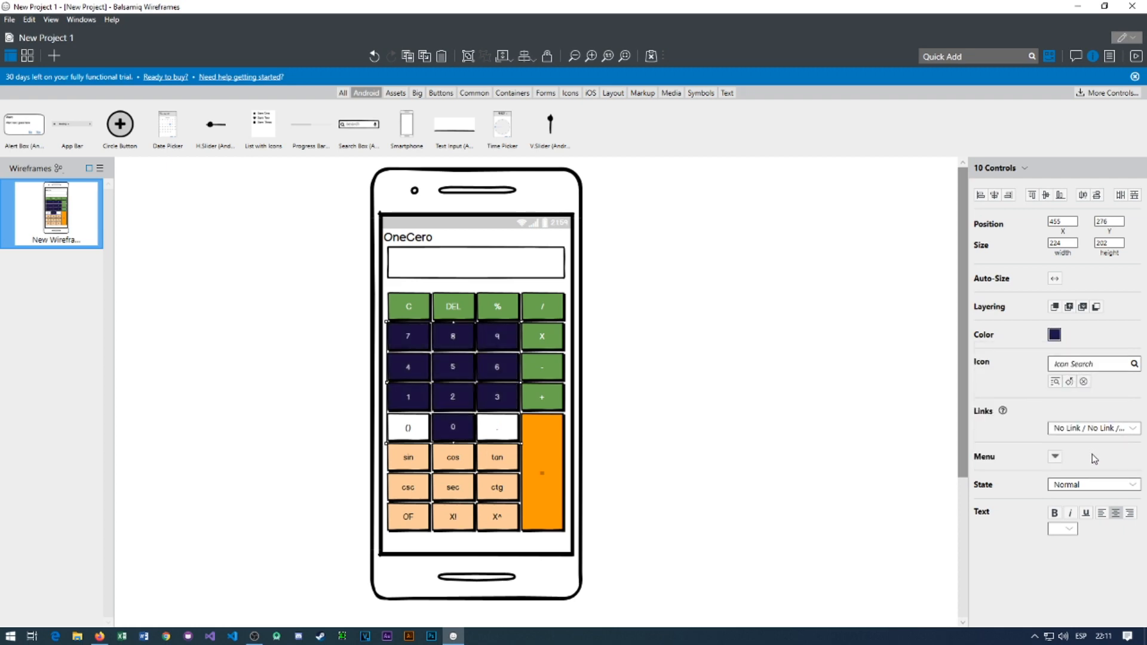
# Recolor the selected number buttons bright green.
pyautogui.click(1055, 335)
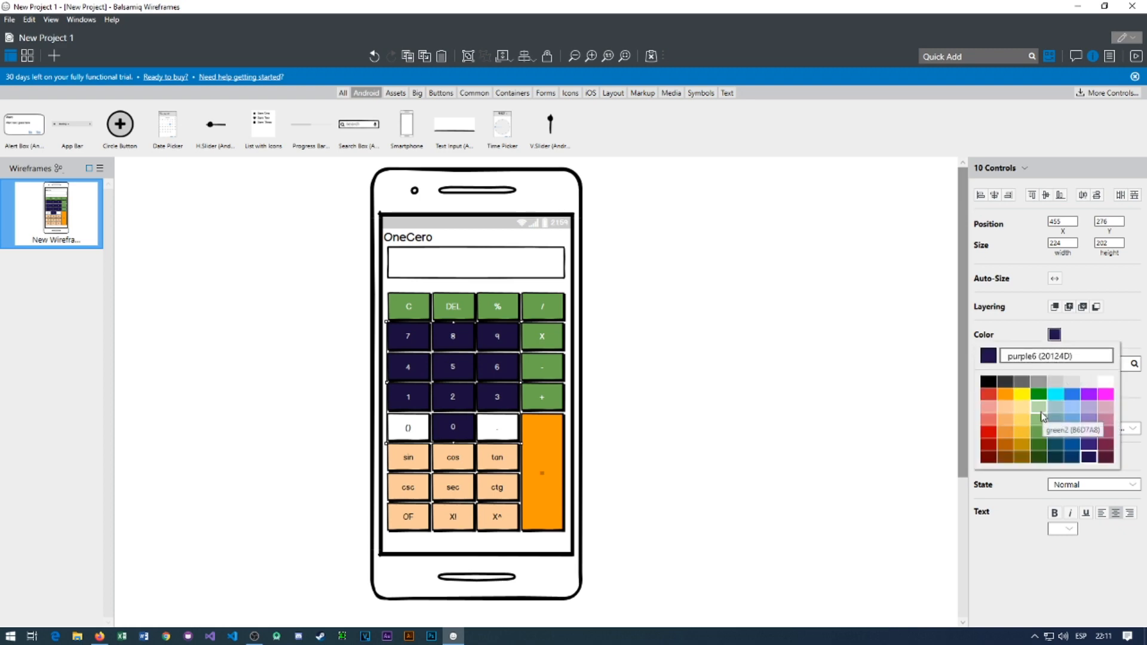
pyautogui.click(1040, 396)
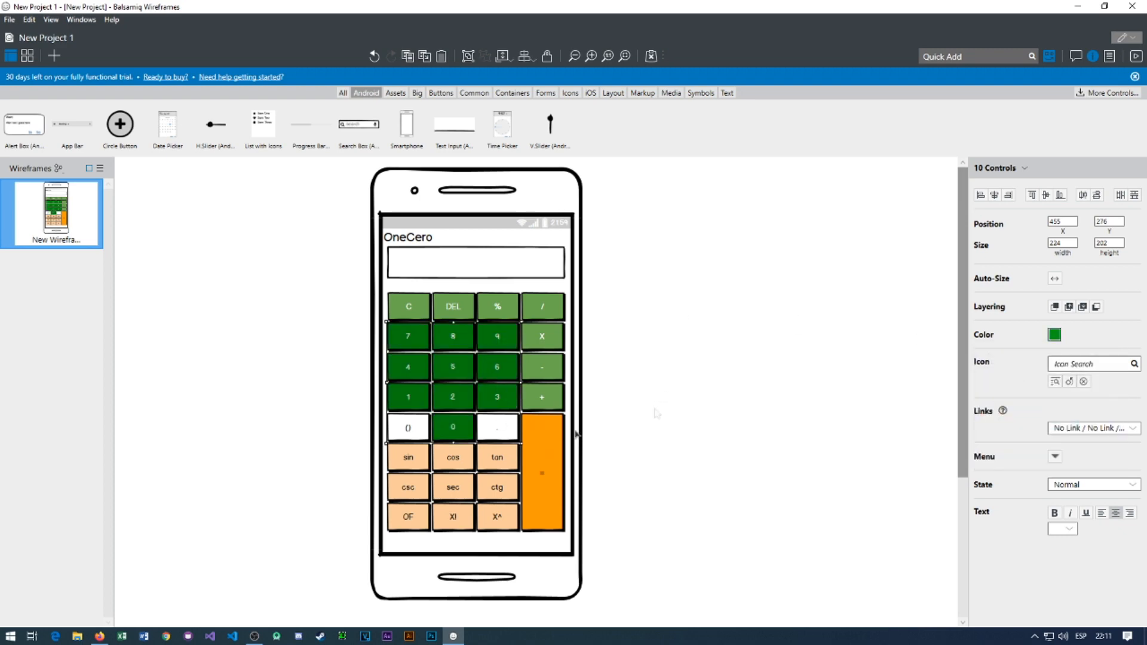
pyautogui.click(596, 320)
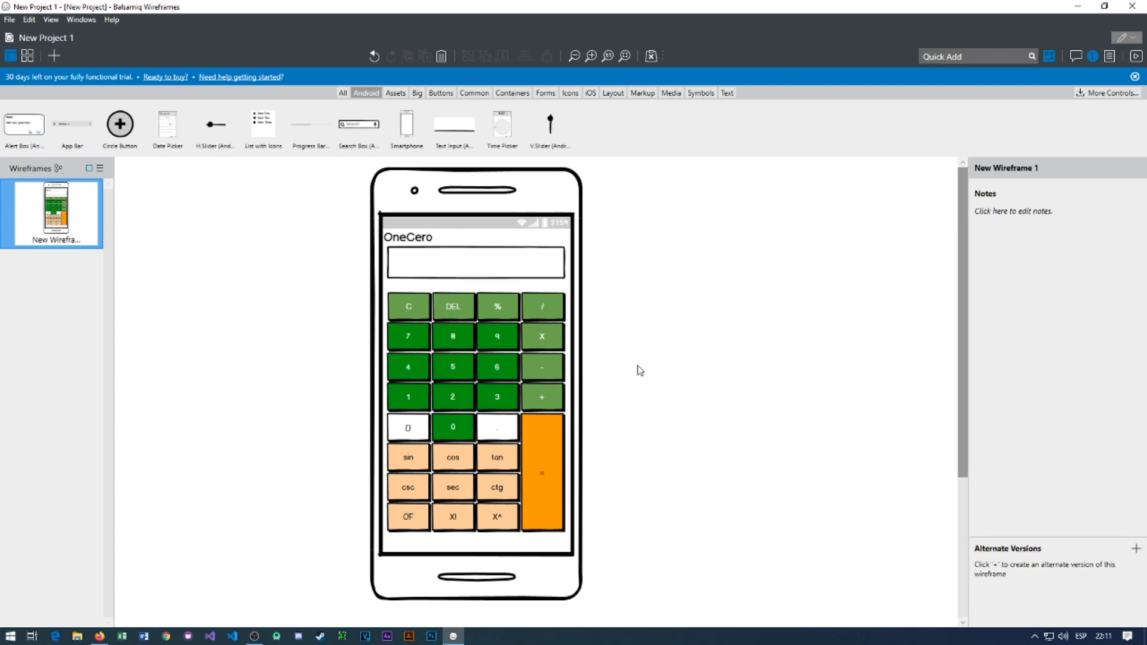
# Set the color of the () and decimal point buttons to yellow2 (FFE599).
pyautogui.click(512, 430)
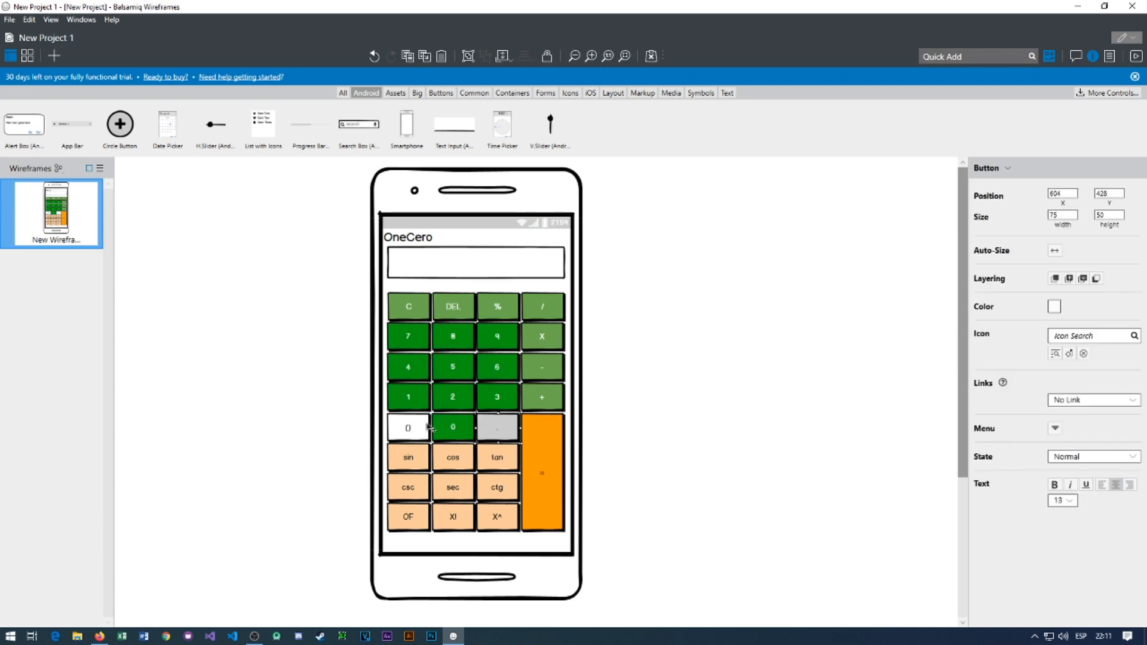
pyautogui.keyDown('shift'); pyautogui.click(422, 427); pyautogui.keyUp('shift')
pyautogui.click(1056, 336)
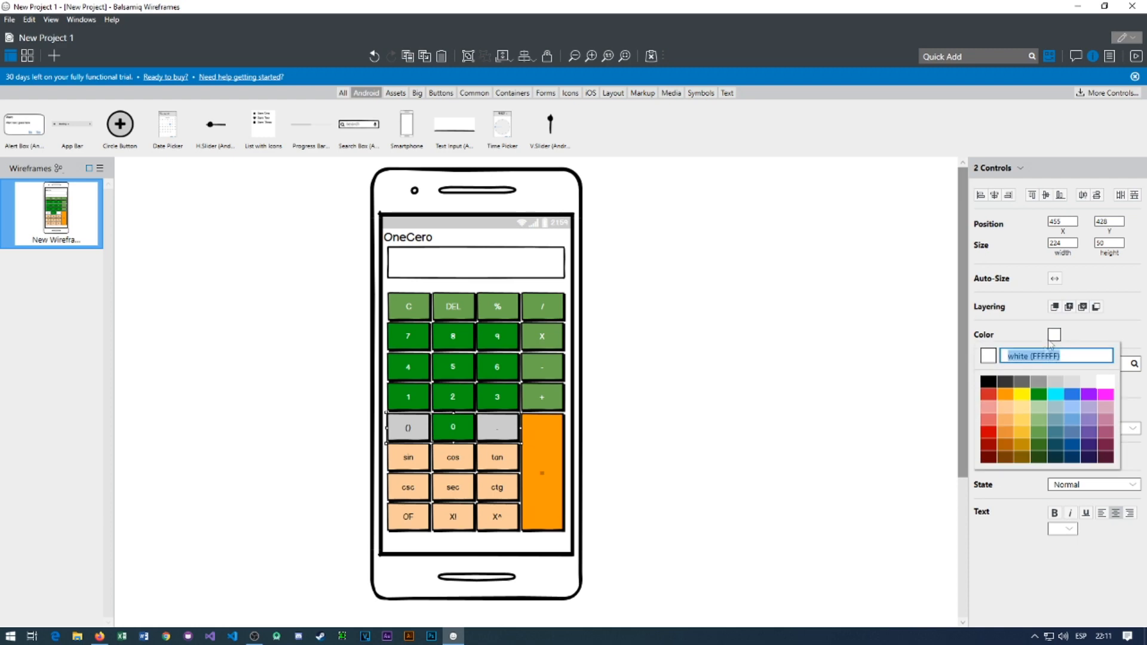
pyautogui.click(1020, 411)
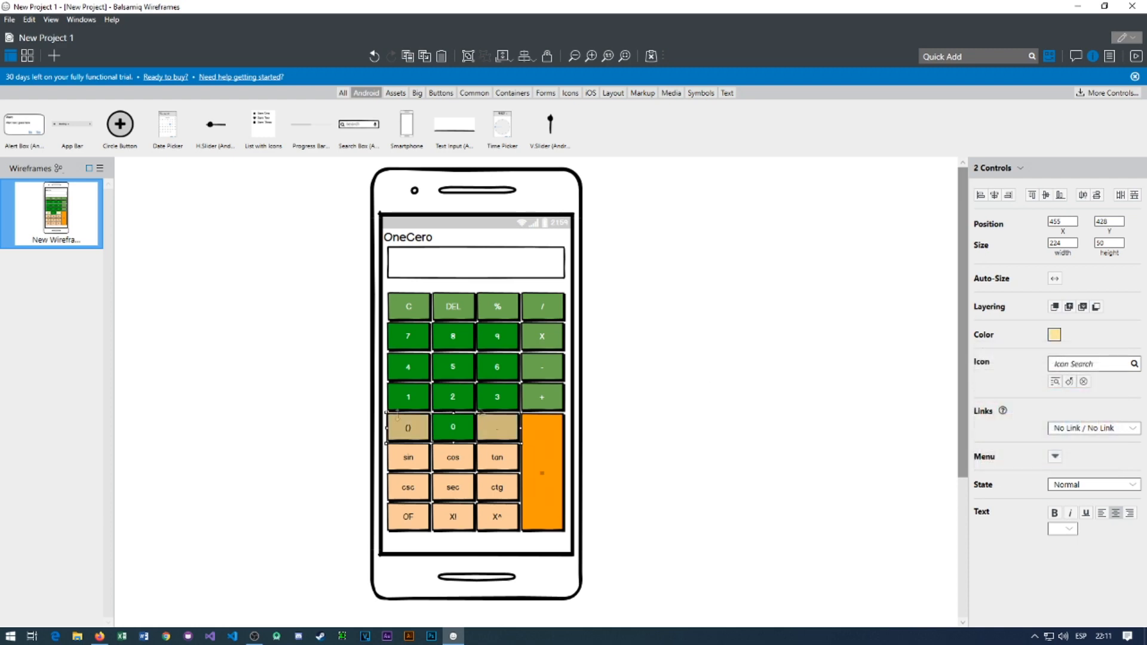
pyautogui.click(258, 455)
# Set the color of the () and decimal point buttons to the same light orange as the function buttons.
pyautogui.click(426, 436)
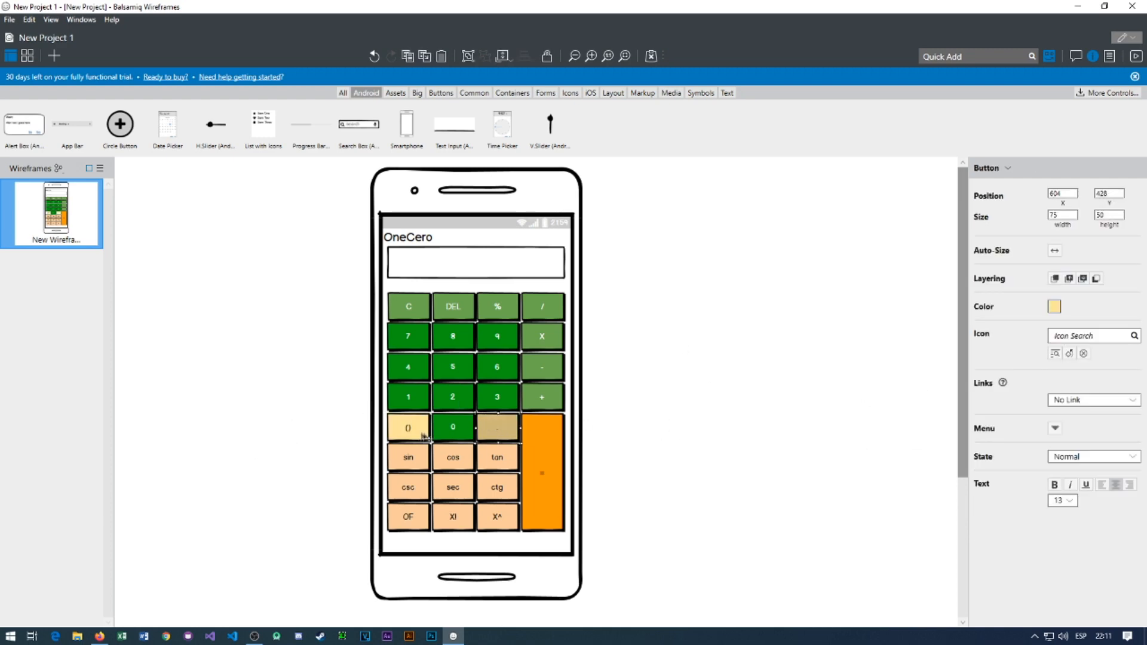
pyautogui.click(1055, 334)
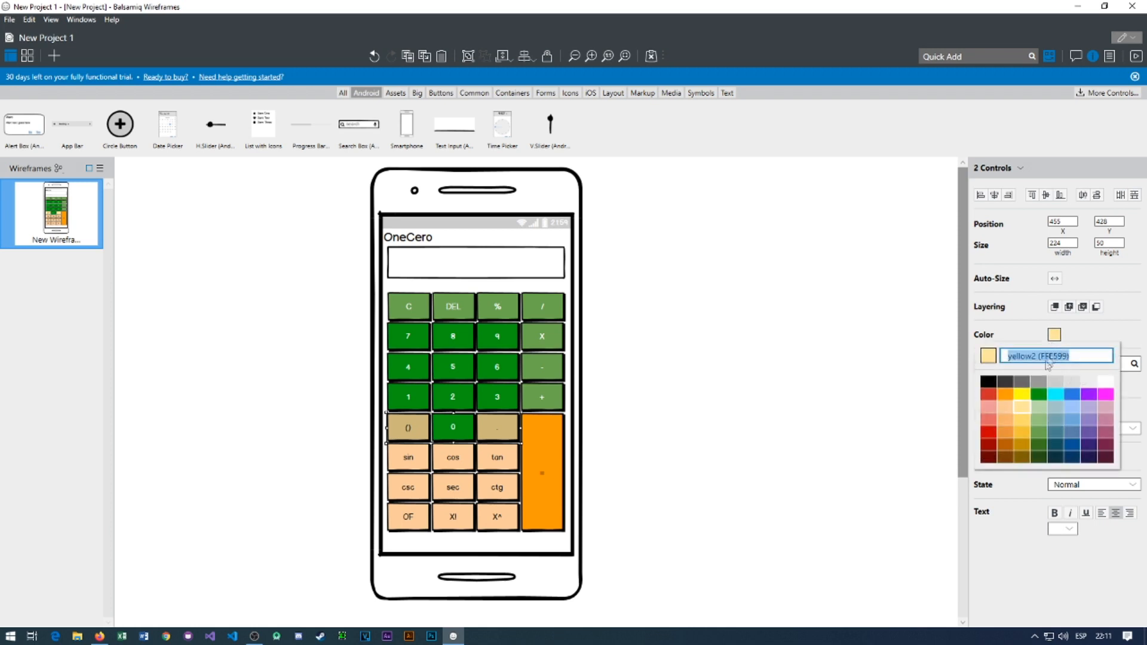
pyautogui.click(1006, 408)
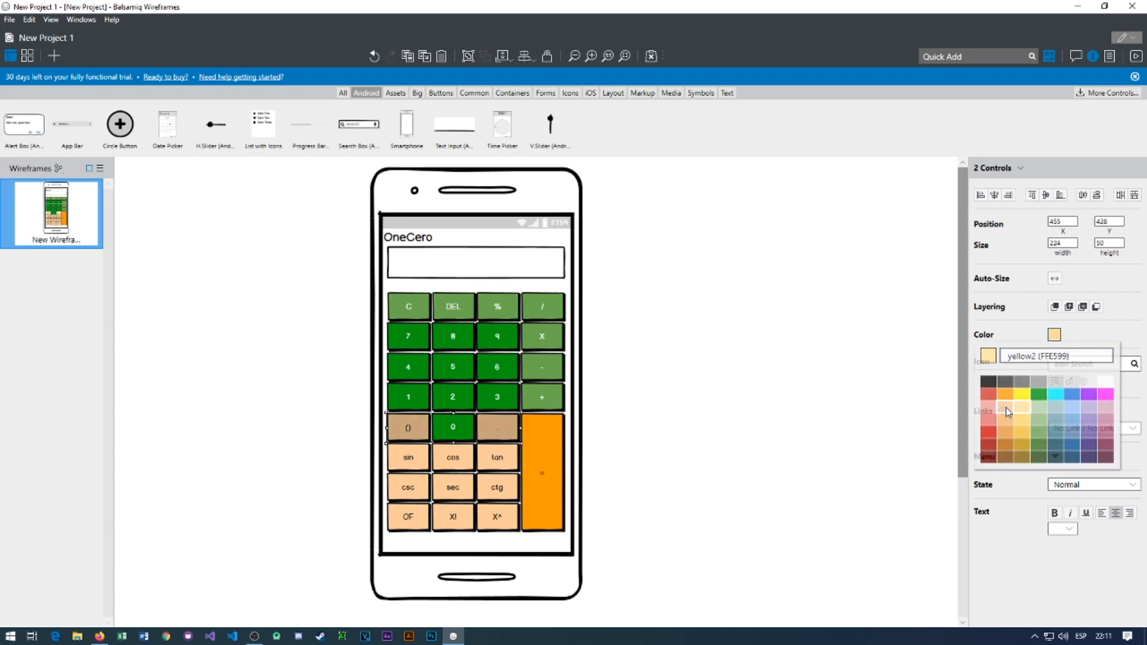
pyautogui.click(793, 385)
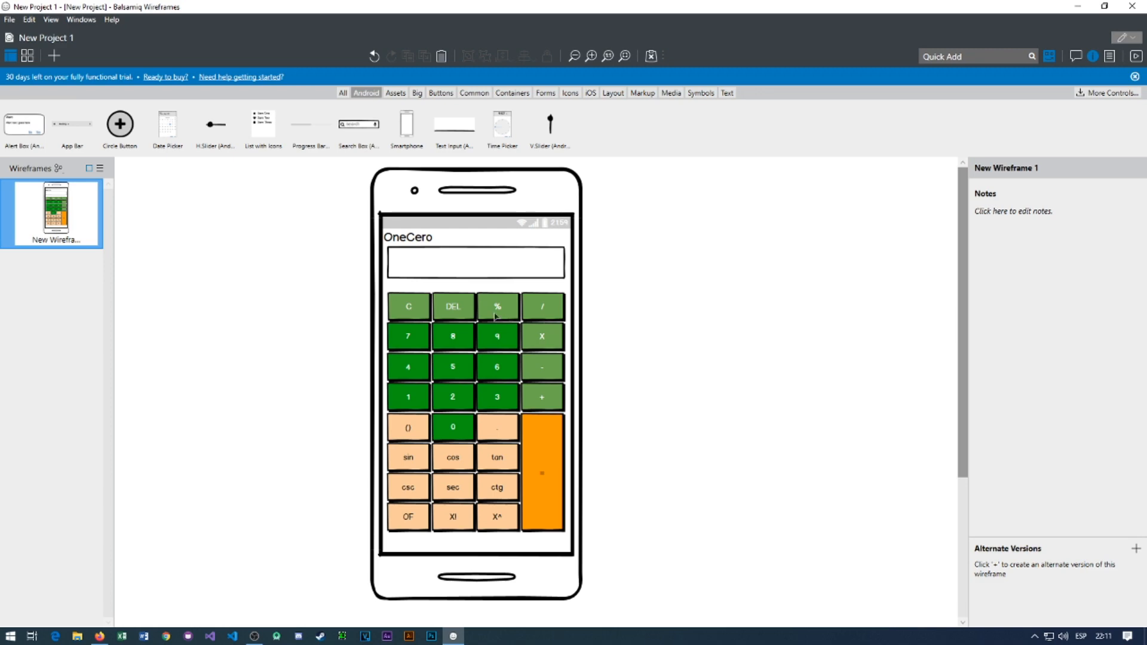
# Set the color of the C, DEL, %, /, X, - and + buttons to yellow.
pyautogui.click(409, 306)
pyautogui.keyDown('shift'); pyautogui.click(453, 306); pyautogui.keyUp('shift')
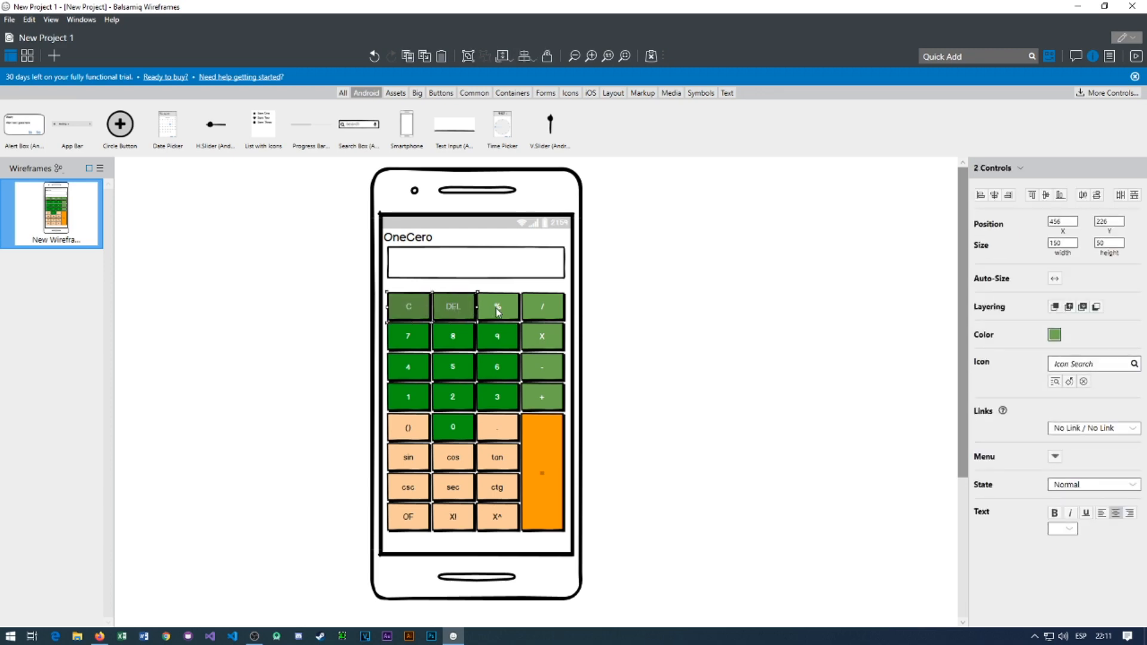
pyautogui.keyDown('shift'); pyautogui.click(498, 306); pyautogui.keyUp('shift')
pyautogui.keyDown('shift'); pyautogui.click(542, 307); pyautogui.keyUp('shift')
pyautogui.keyDown('shift'); pyautogui.click(542, 336); pyautogui.keyUp('shift')
pyautogui.keyDown('shift'); pyautogui.click(539, 371); pyautogui.keyUp('shift')
pyautogui.keyDown('shift'); pyautogui.click(542, 397); pyautogui.keyUp('shift')
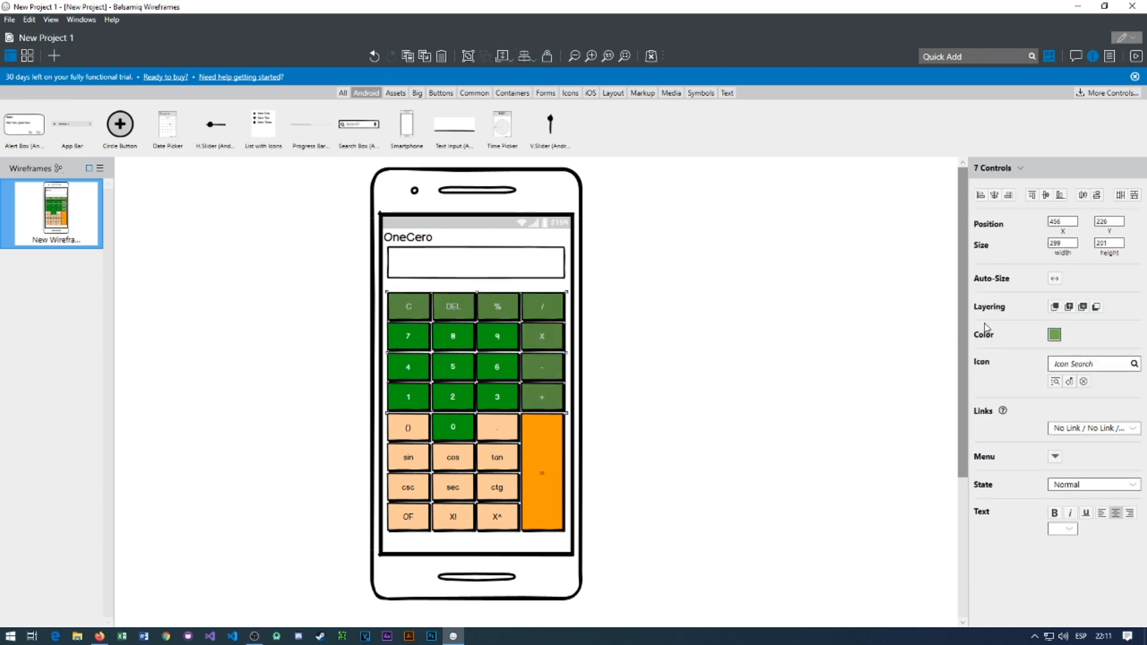
pyautogui.click(1055, 335)
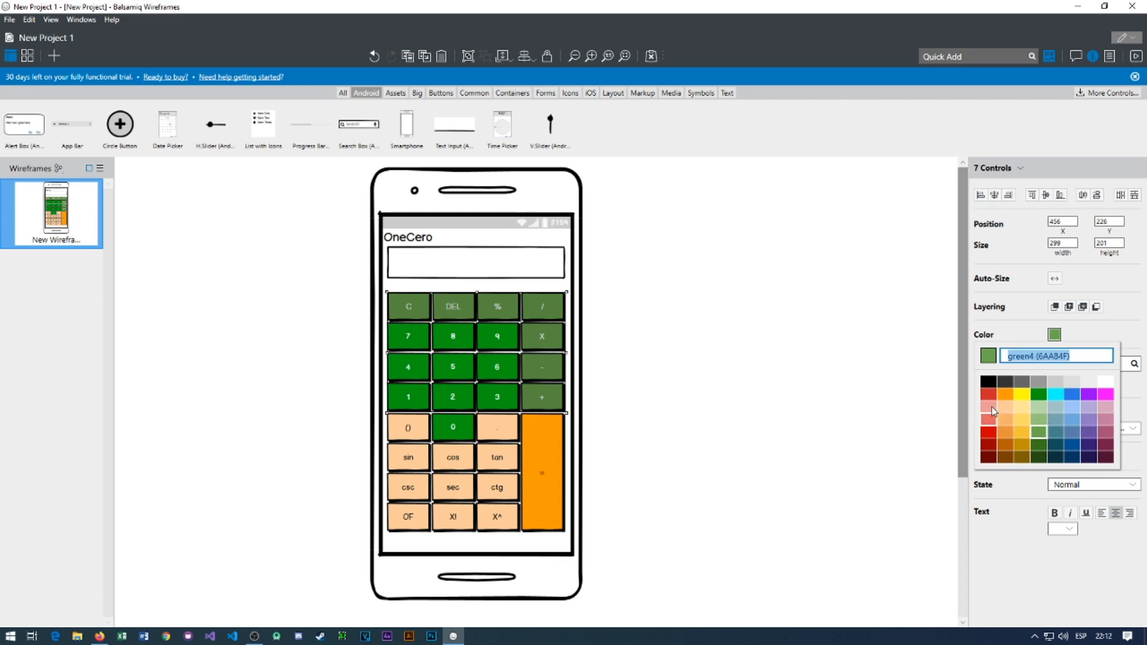
pyautogui.click(1024, 422)
pyautogui.click(711, 370)
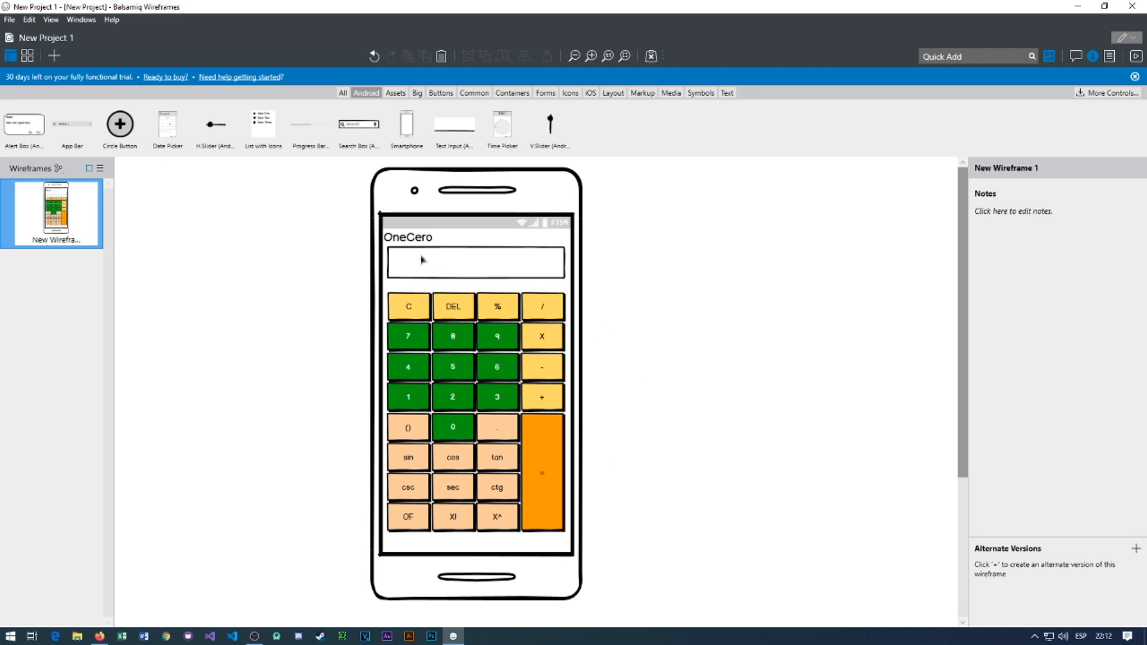
# Set the text color of the OneCero label to dark blue.
pyautogui.click(412, 240)
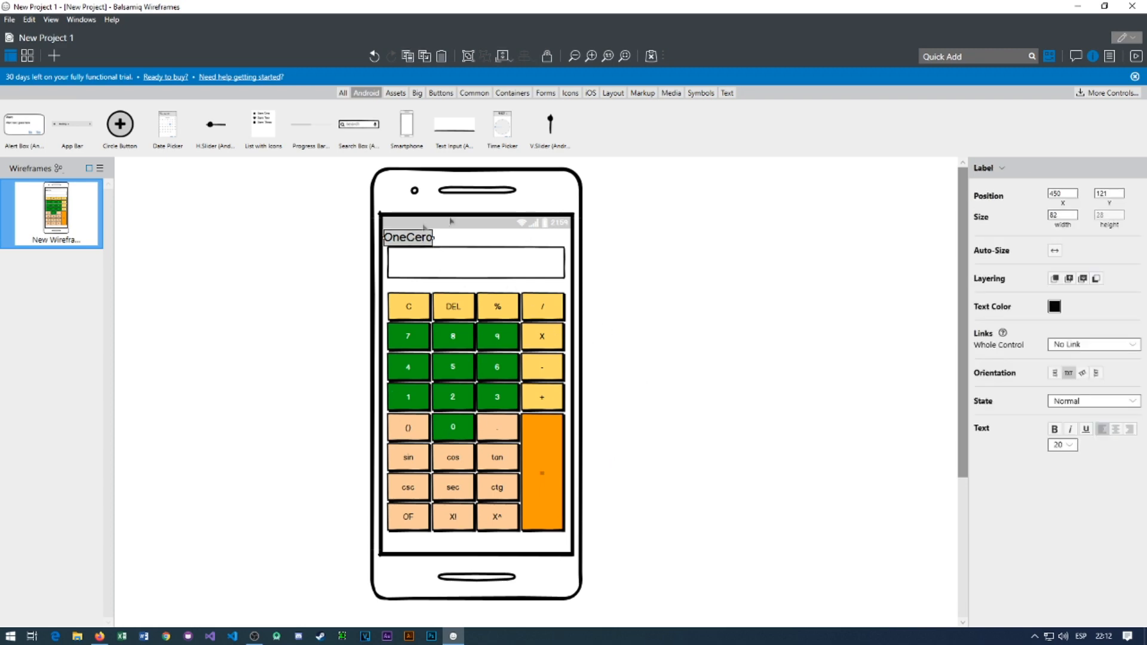
pyautogui.click(1055, 306)
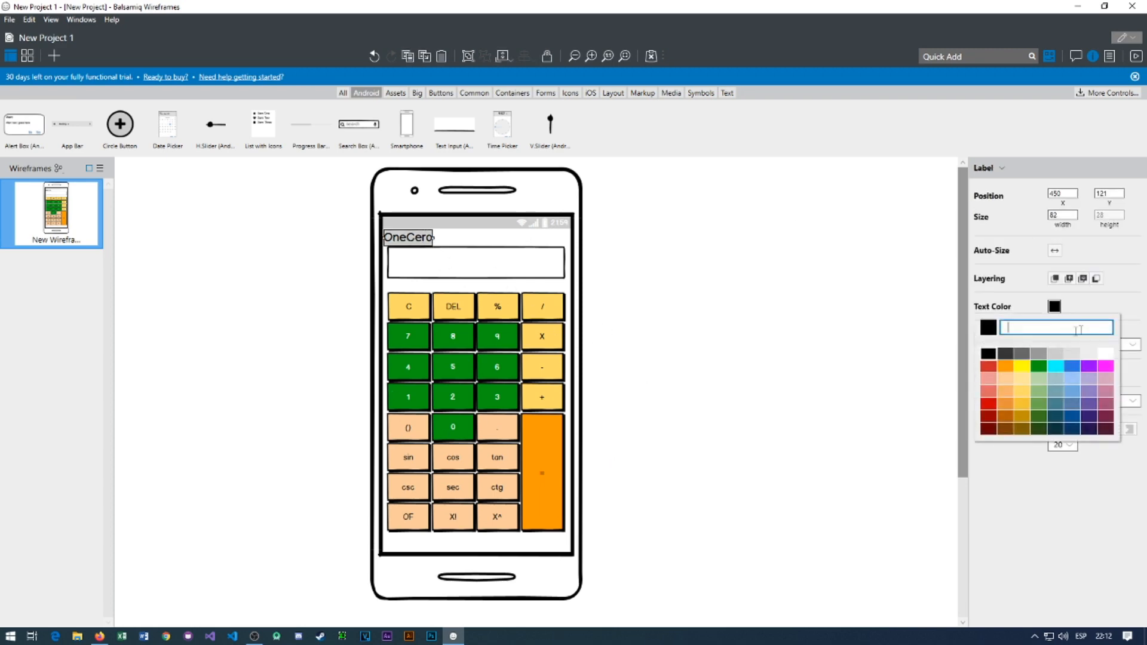
pyautogui.click(1073, 417)
pyautogui.click(726, 311)
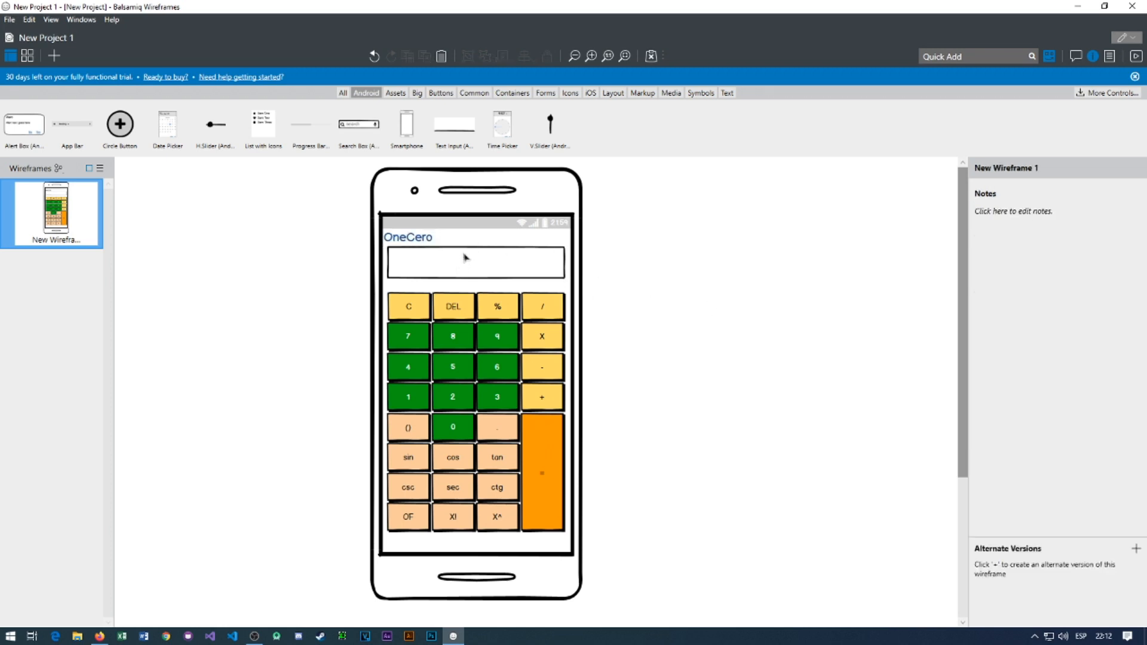
# Set the border color of the calculator's display text area to gray6 (EEEEEE).
pyautogui.click(464, 256)
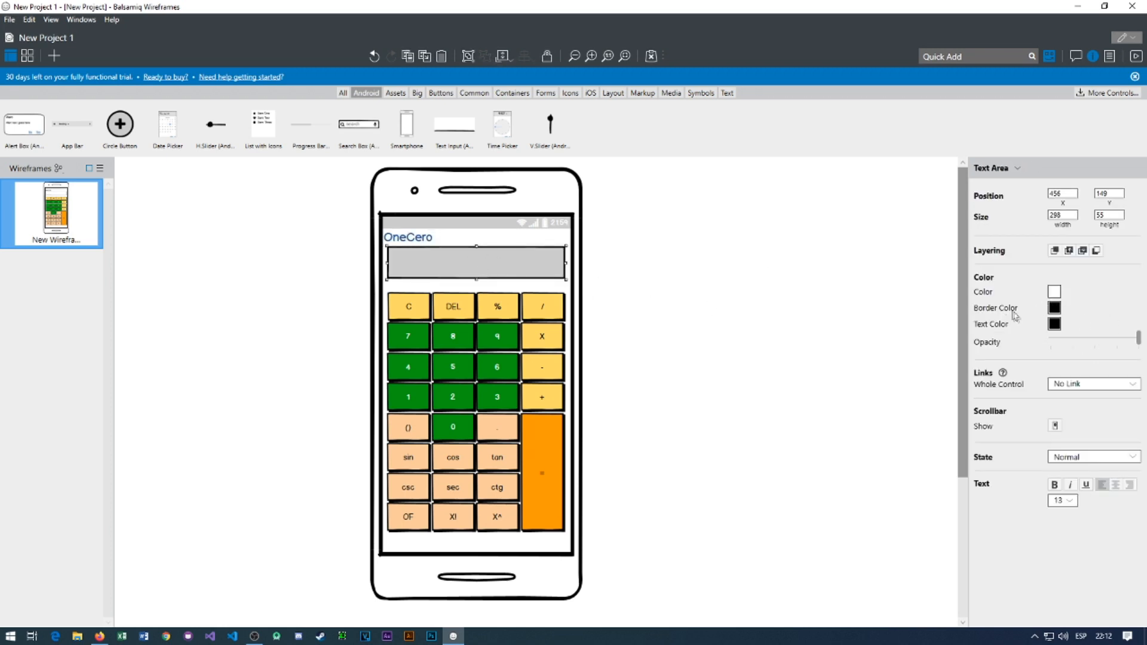
pyautogui.click(1054, 308)
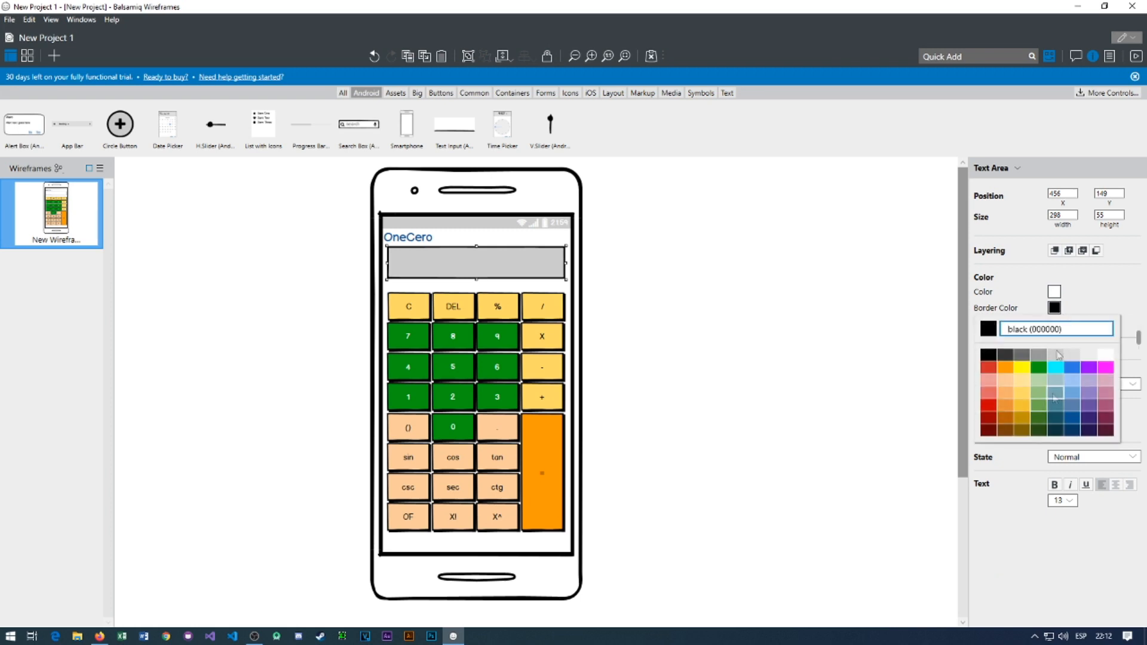
pyautogui.click(1090, 354)
pyautogui.click(581, 276)
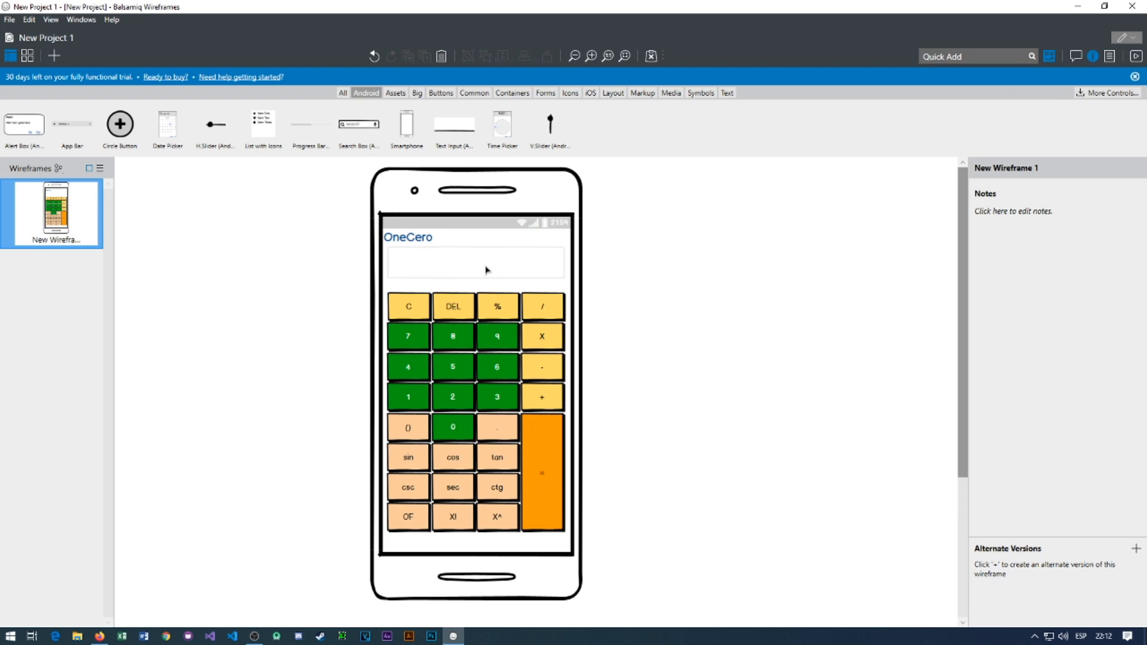
# Set the display text area's border to a slightly darker light gray and open its text for editing.
pyautogui.click(516, 262)
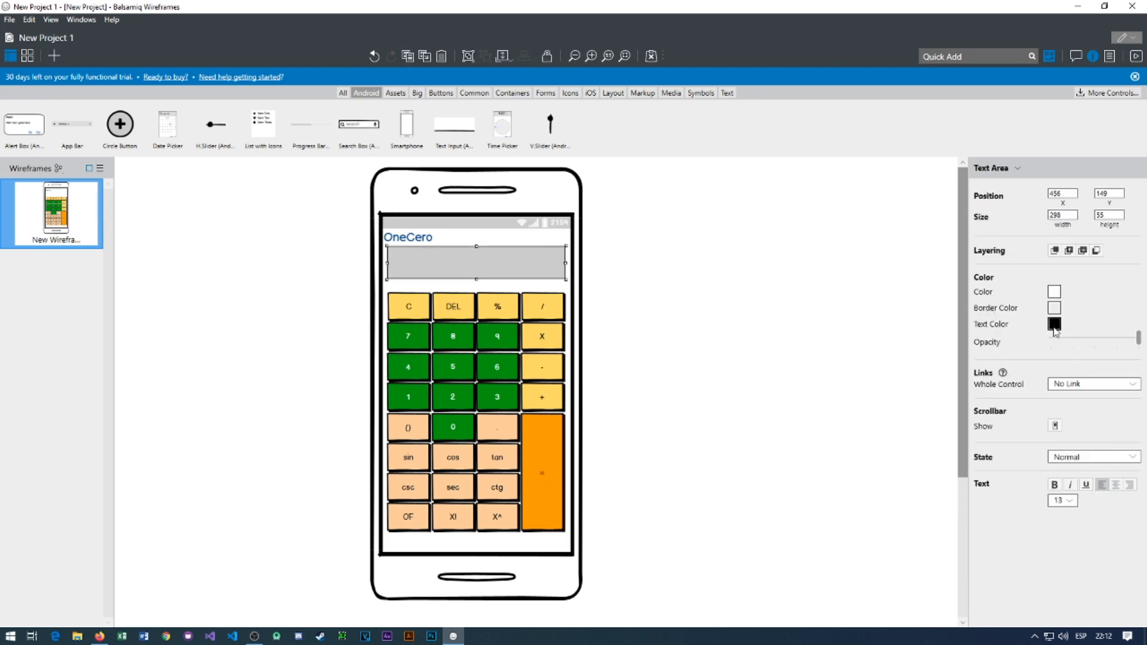
pyautogui.click(1054, 309)
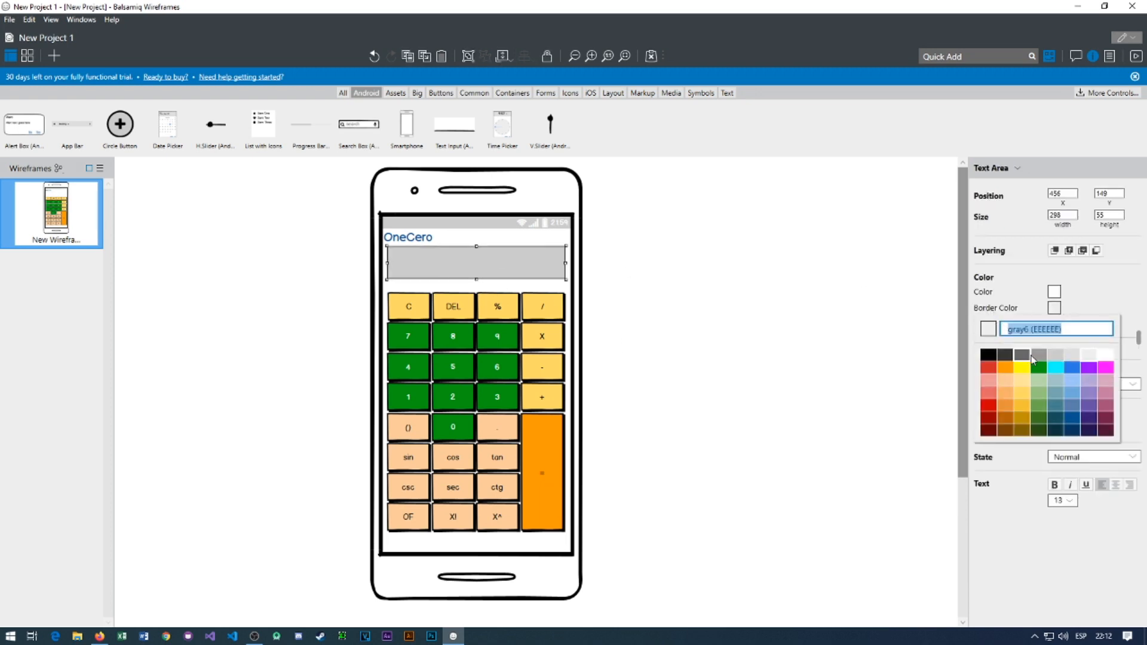
pyautogui.click(1083, 356)
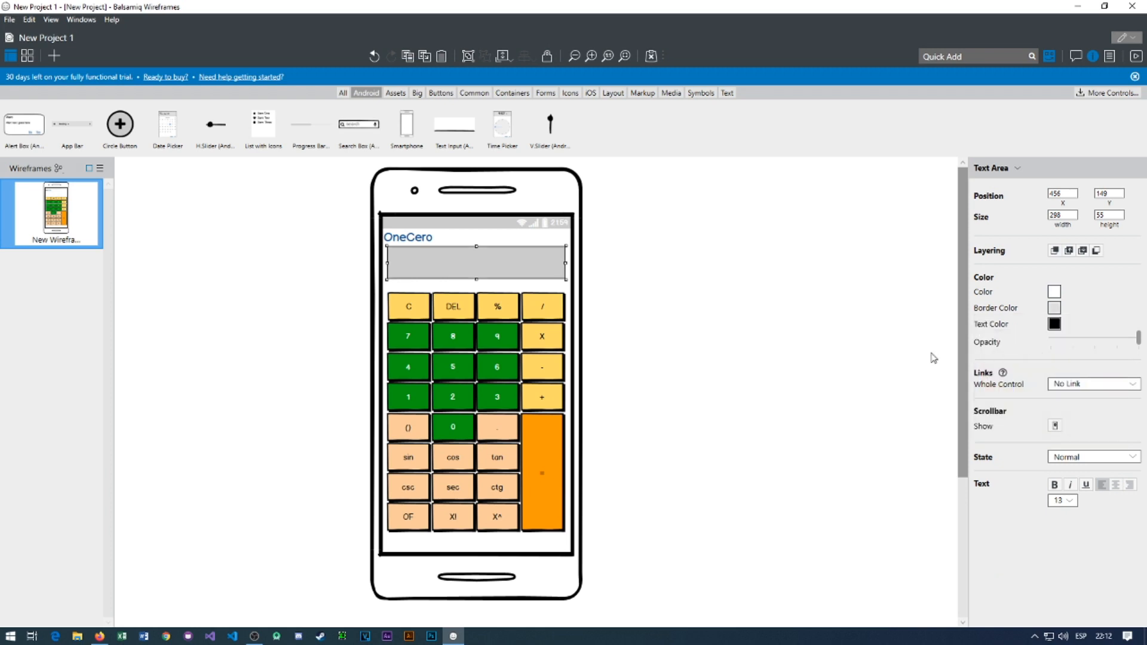
pyautogui.press('Return')
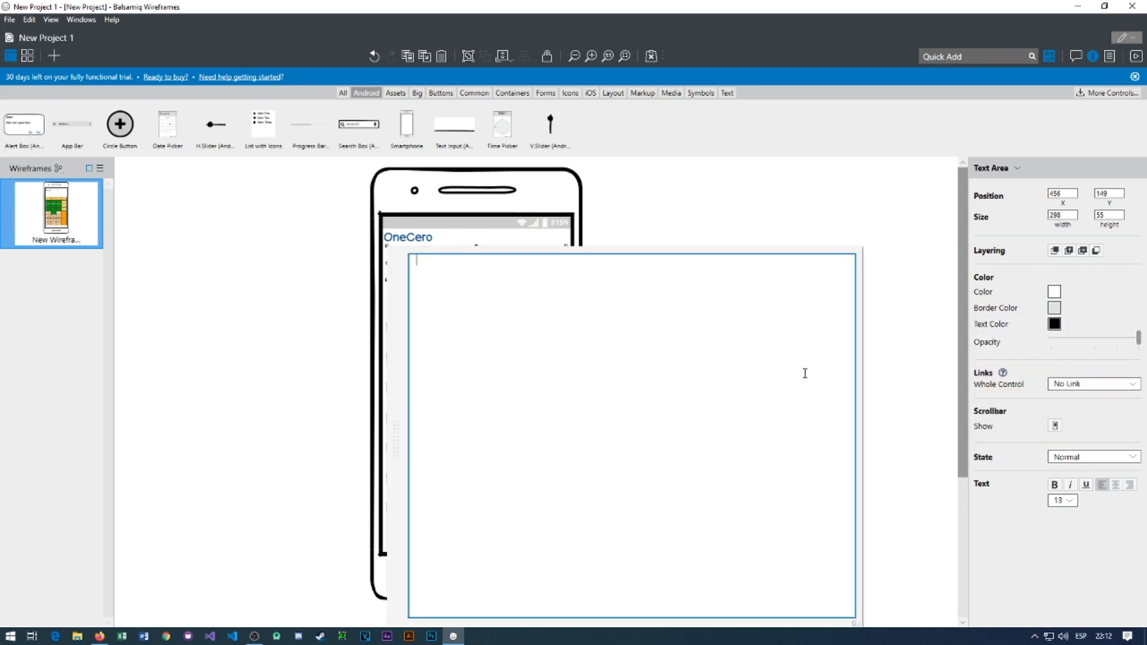
pyautogui.click(757, 205)
pyautogui.click(757, 205)
pyautogui.click(451, 274)
pyautogui.click(687, 259)
pyautogui.click(439, 265)
pyautogui.doubleClick(416, 262)
pyautogui.click(777, 211)
pyautogui.click(777, 211)
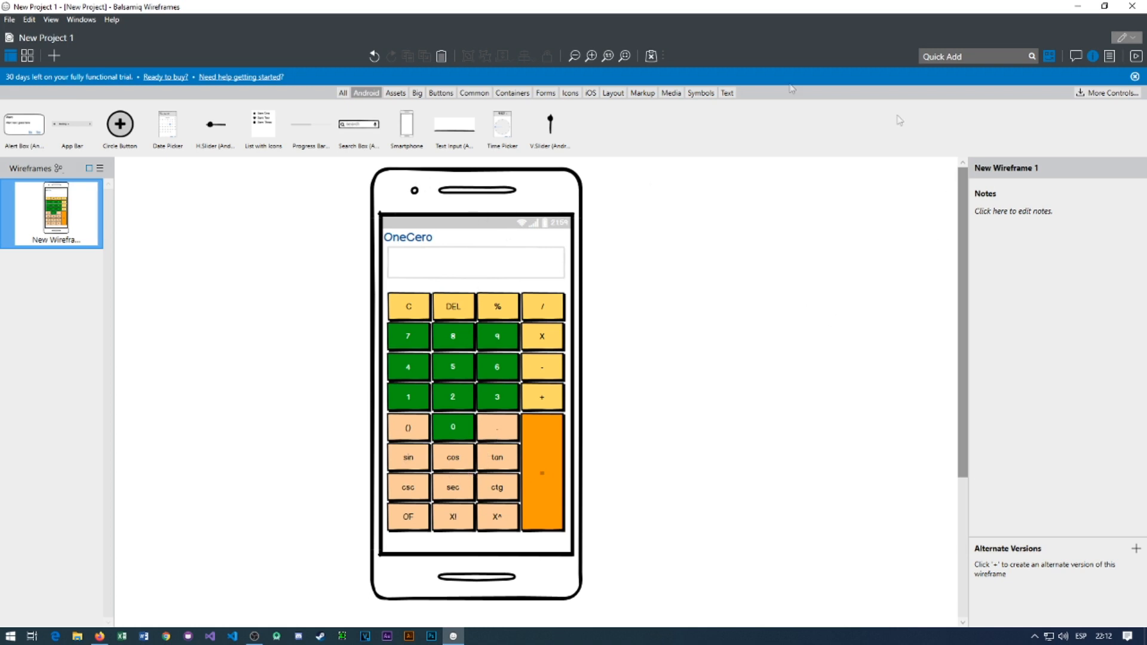
# Show the iOS category of controls in the UI library.
pyautogui.click(591, 94)
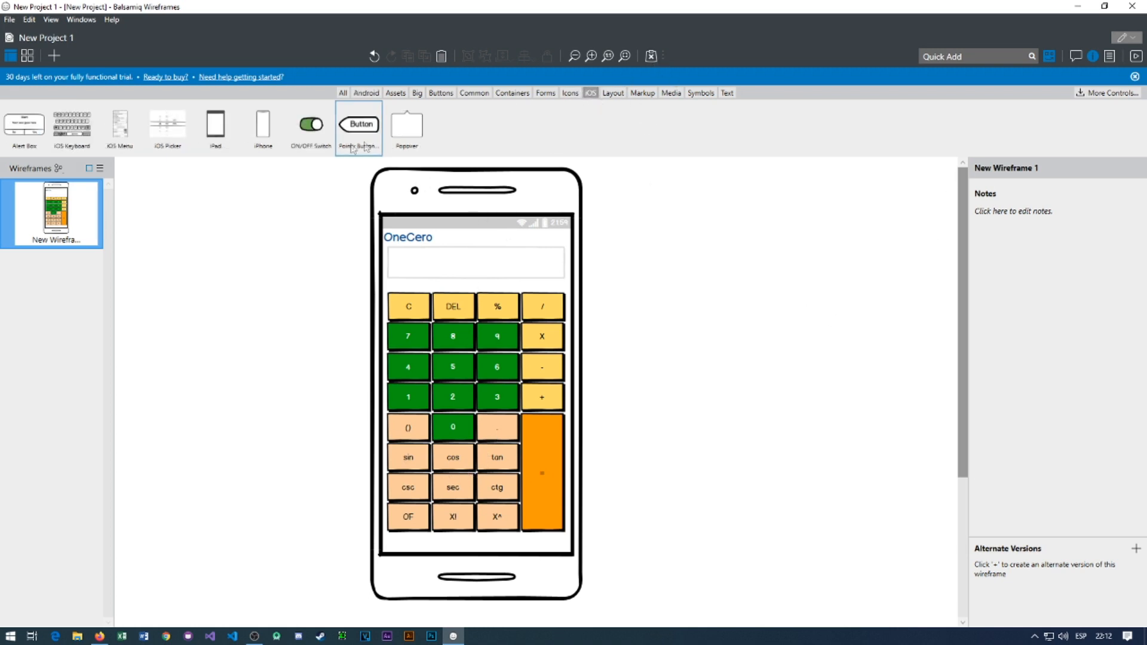
pyautogui.click(466, 279)
pyautogui.click(697, 288)
# Start saving the project and create a new folder named MOCKUP inside the Videos folder.
pyautogui.click(28, 19)
pyautogui.moveTo(10, 19)
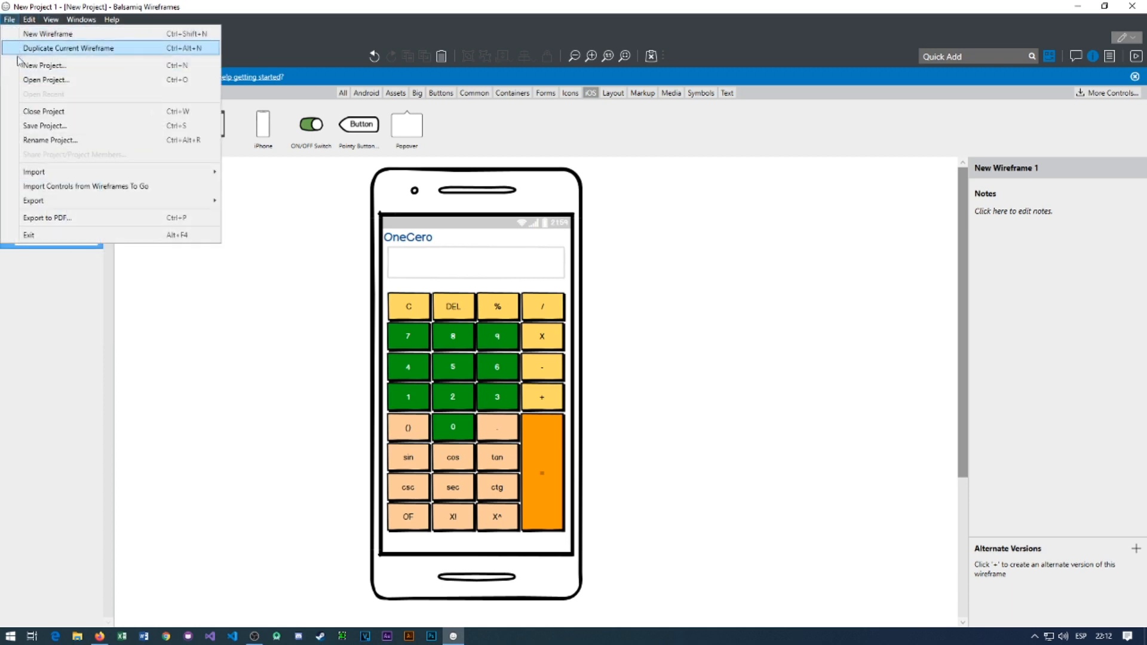
pyautogui.click(87, 126)
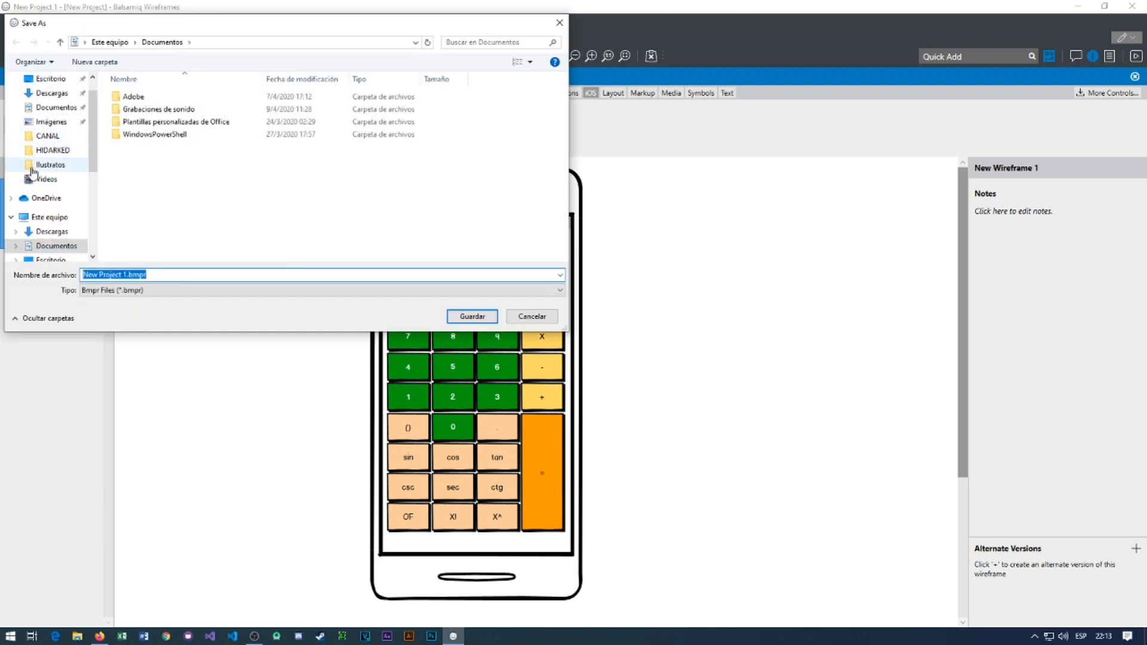
pyautogui.scroll(-2, 52, 222)
pyautogui.scroll(-2, 52, 226)
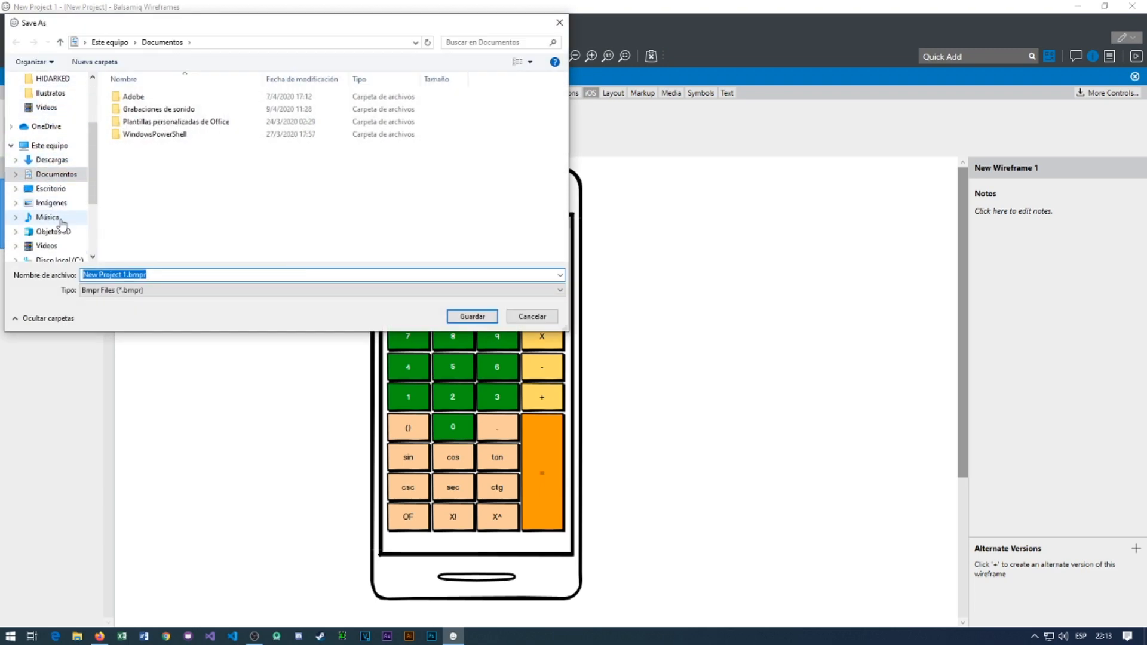
pyautogui.click(52, 231)
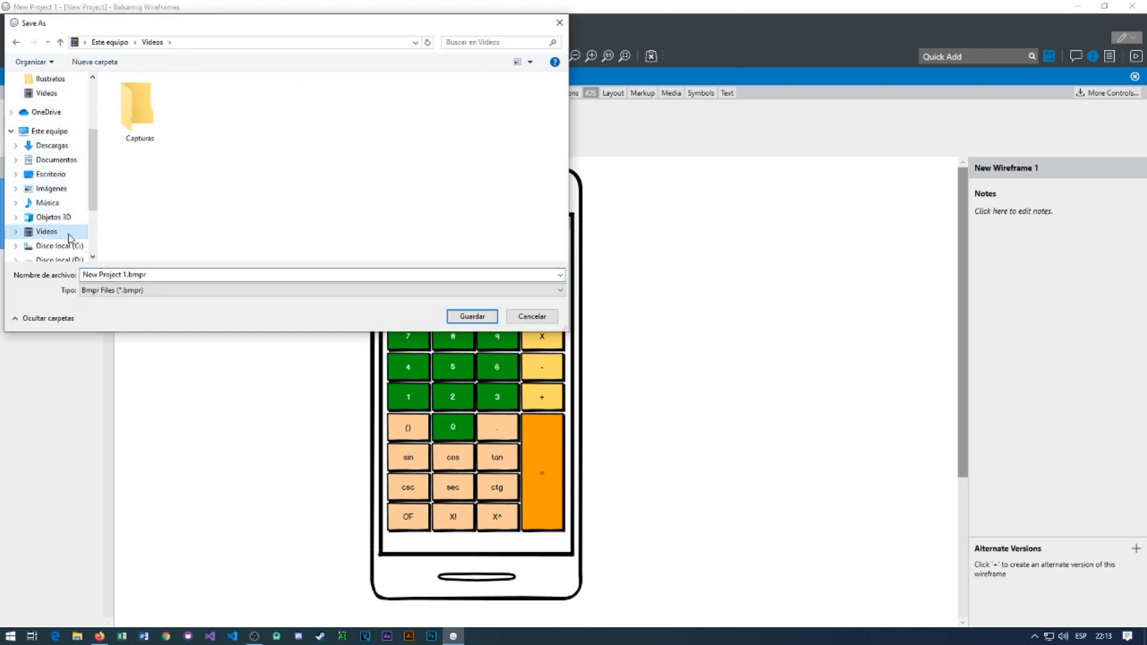
pyautogui.click(94, 63)
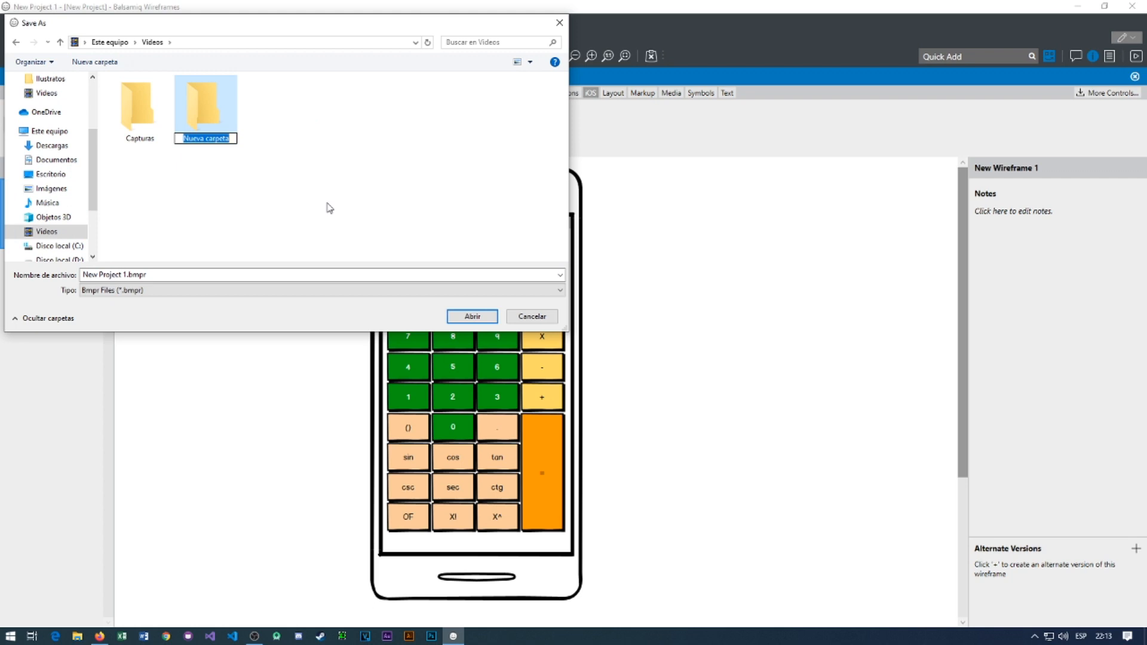
pyautogui.write('MOCKUP')
pyautogui.press('Return')
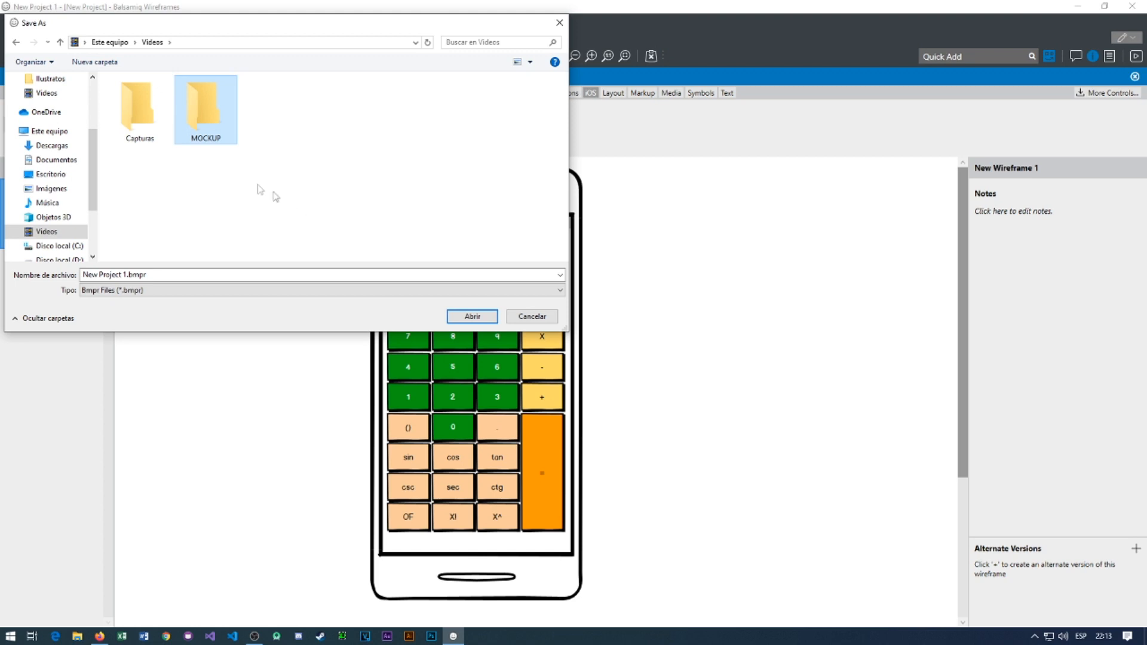
# Save the project in the MOCKUP folder under the file name calculator.
pyautogui.doubleClick(212, 138)
pyautogui.click(219, 275)
pyautogui.write('calculator')
pyautogui.press('Return')
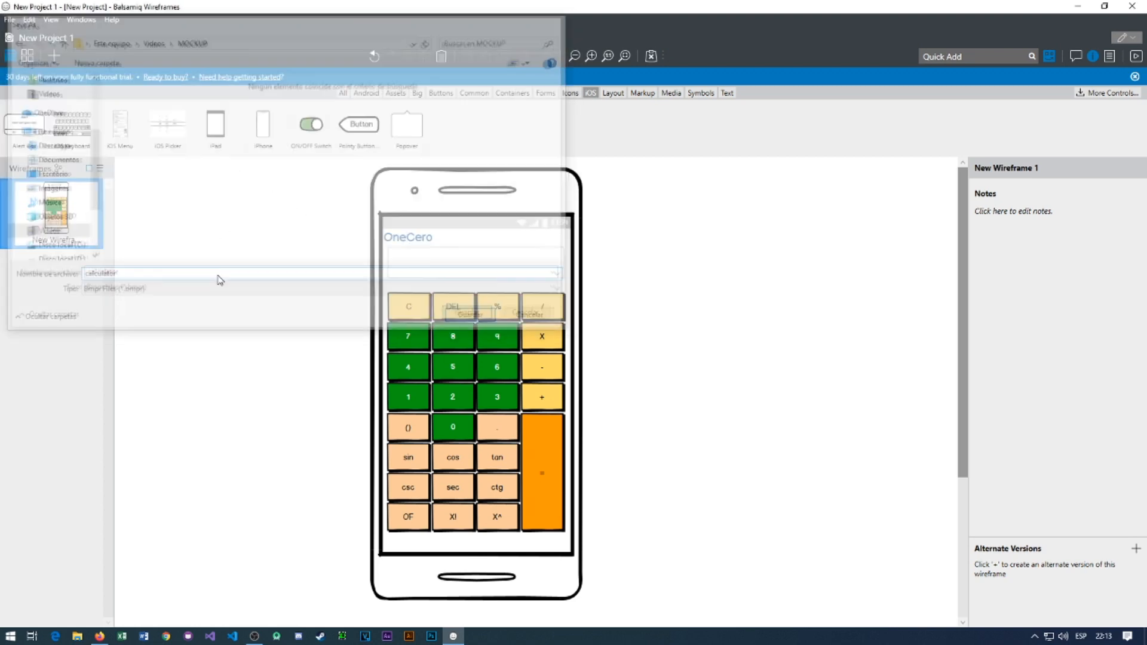